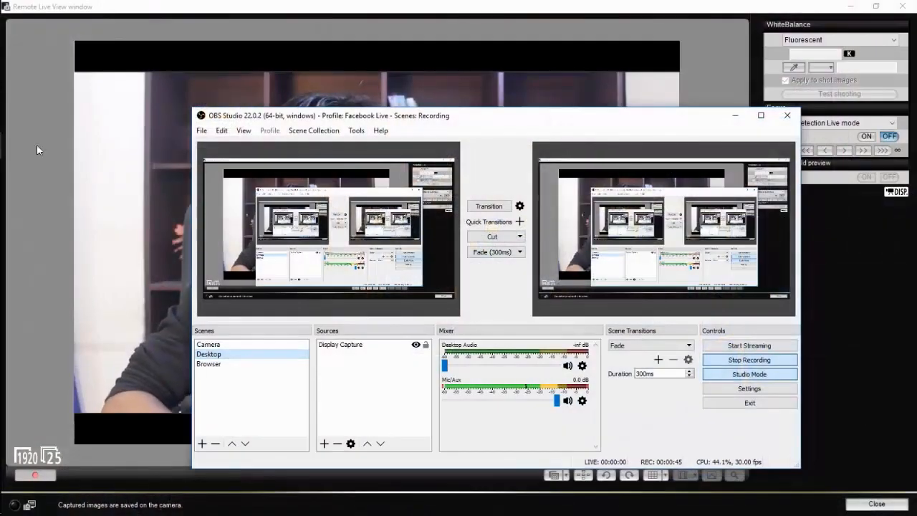
pyautogui.click(18, 65)
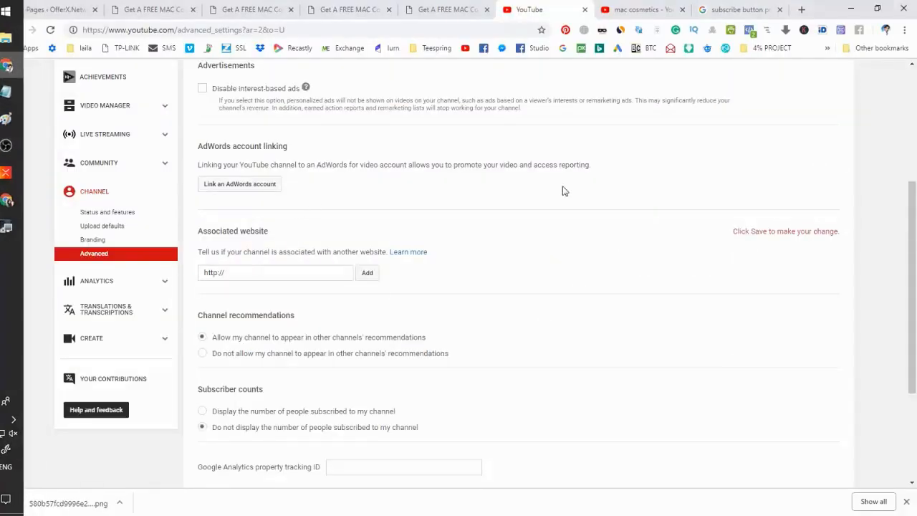
pyautogui.scroll(4, 566, 224)
pyautogui.scroll(-3, 566, 225)
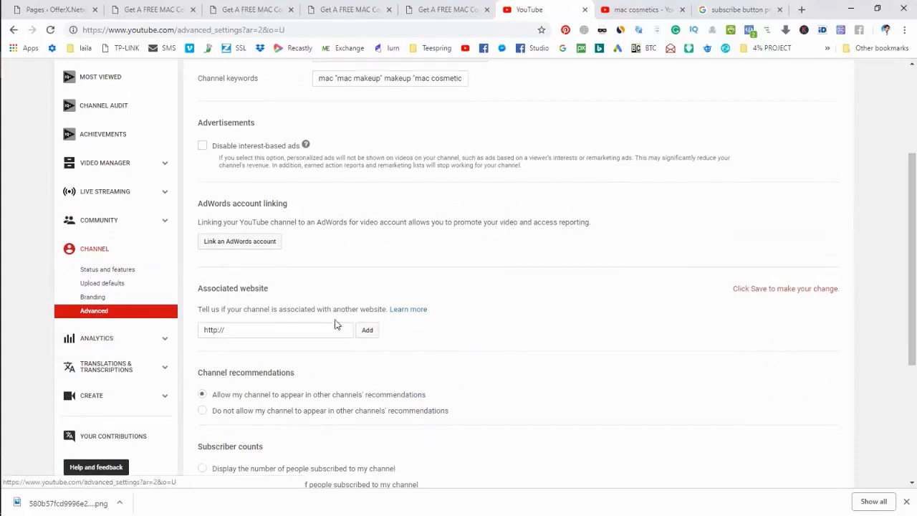
pyautogui.scroll(-1, 281, 273)
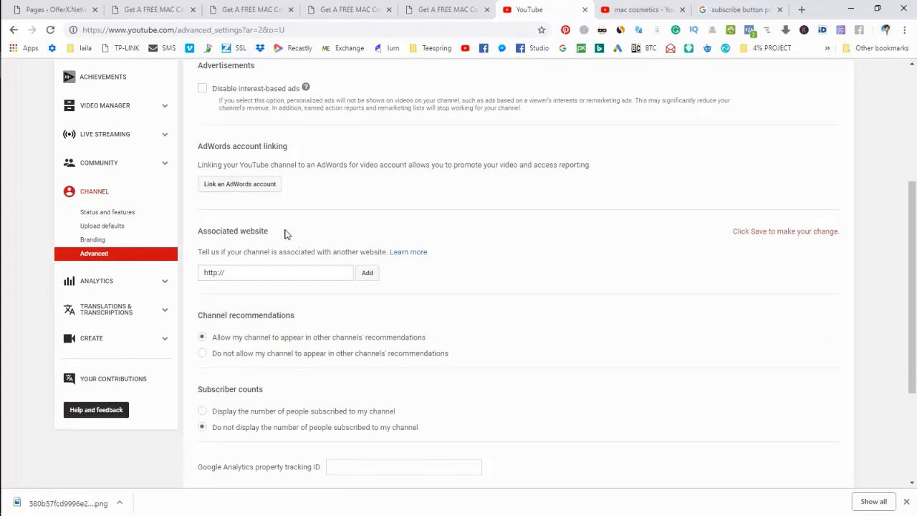
pyautogui.doubleClick(254, 272)
pyautogui.click(493, 259)
# - Close the duplicate Thrive Architect landing-page tabs, returning to the WordPress pages list
pyautogui.click(358, 10)
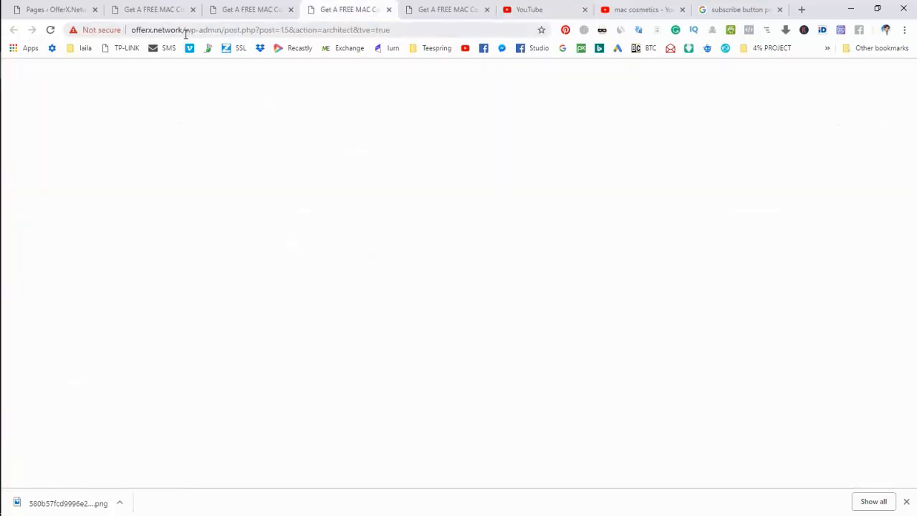
pyautogui.moveTo(186, 30); pyautogui.dragTo(112, 56)
pyautogui.hotkey('ctrl', 'c')
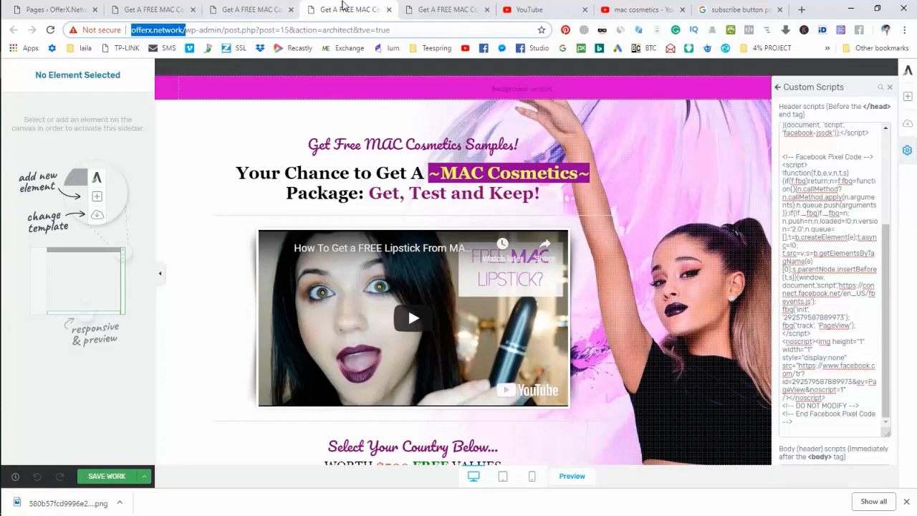
pyautogui.click(388, 9)
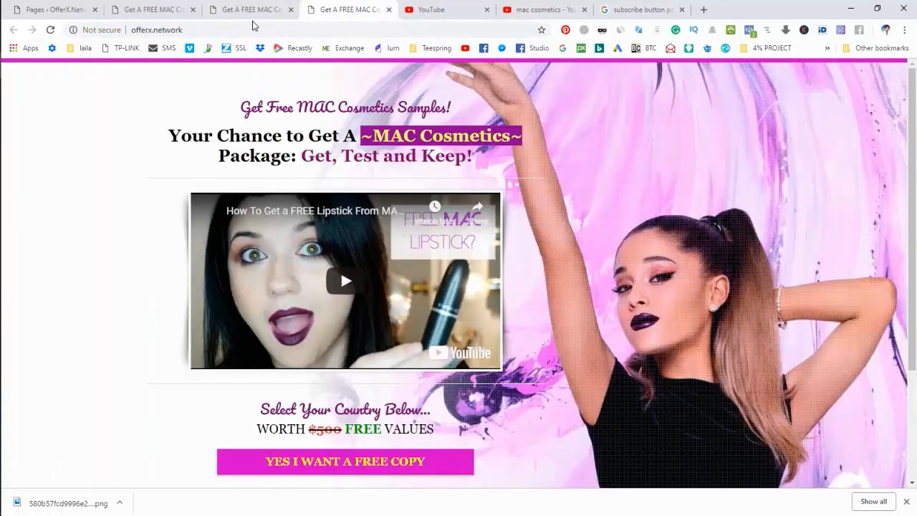
pyautogui.click(266, 12)
pyautogui.click(290, 10)
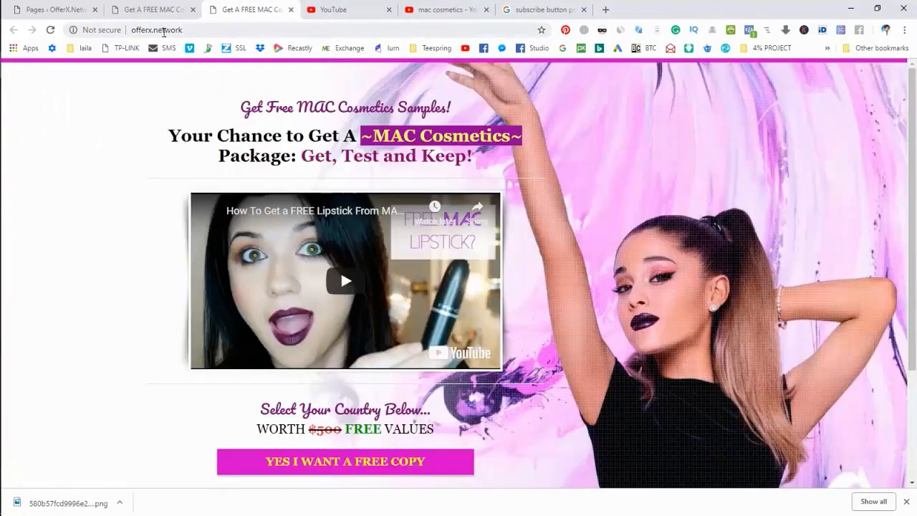
pyautogui.click(154, 15)
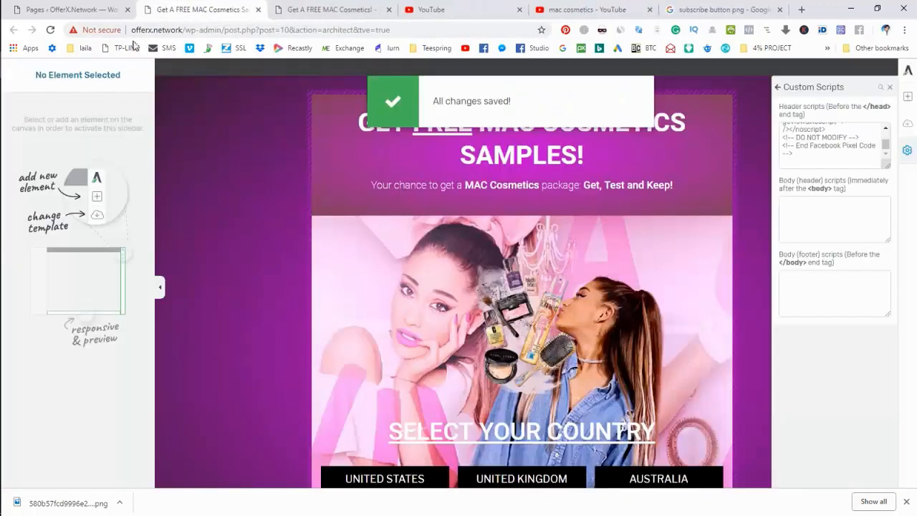
pyautogui.click(87, 4)
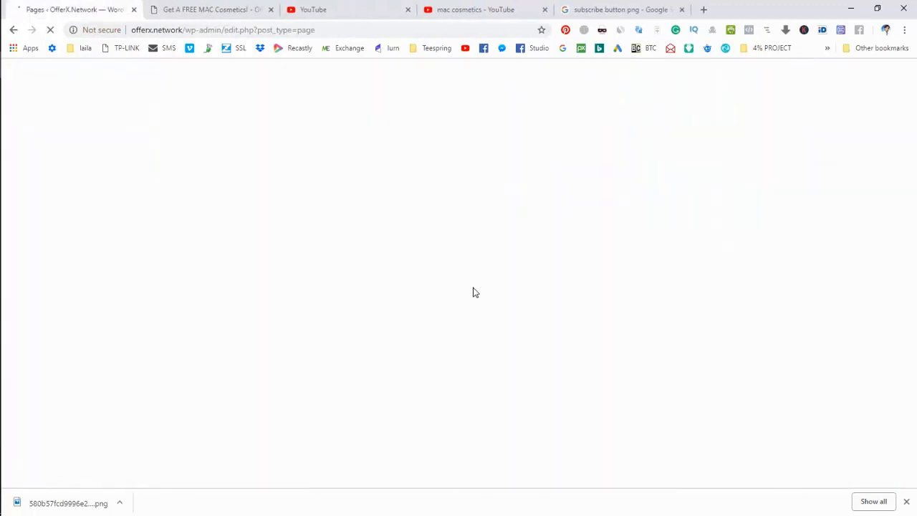
# - Close the subscribe-button Google Images tab and the mac cosmetics YouTube search tab
pyautogui.click(907, 502)
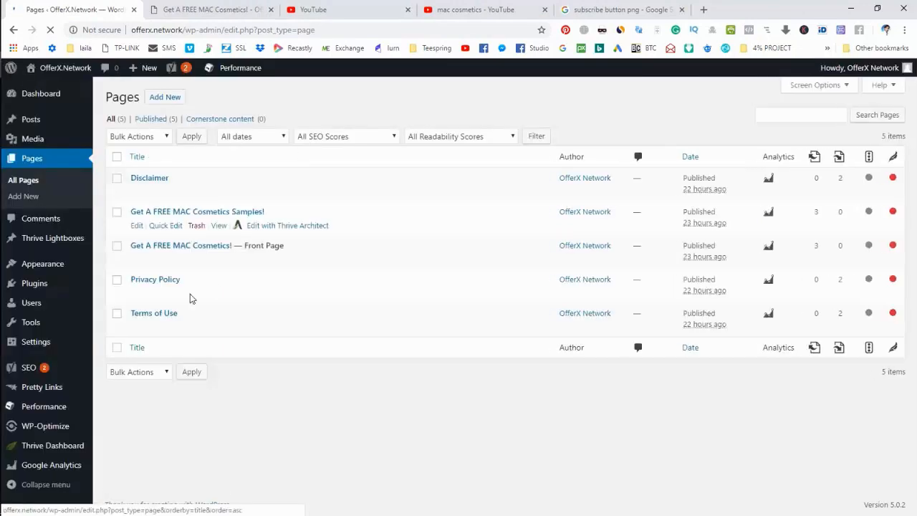
pyautogui.click(610, 9)
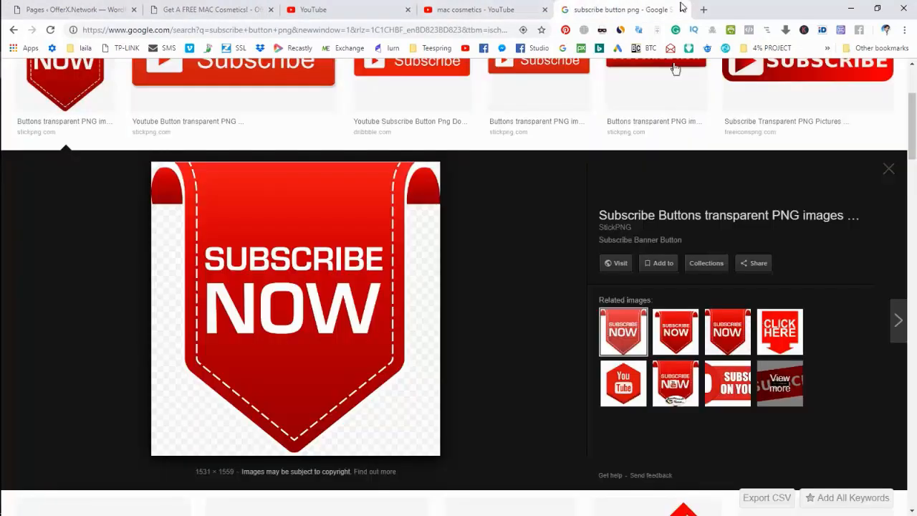
pyautogui.click(682, 10)
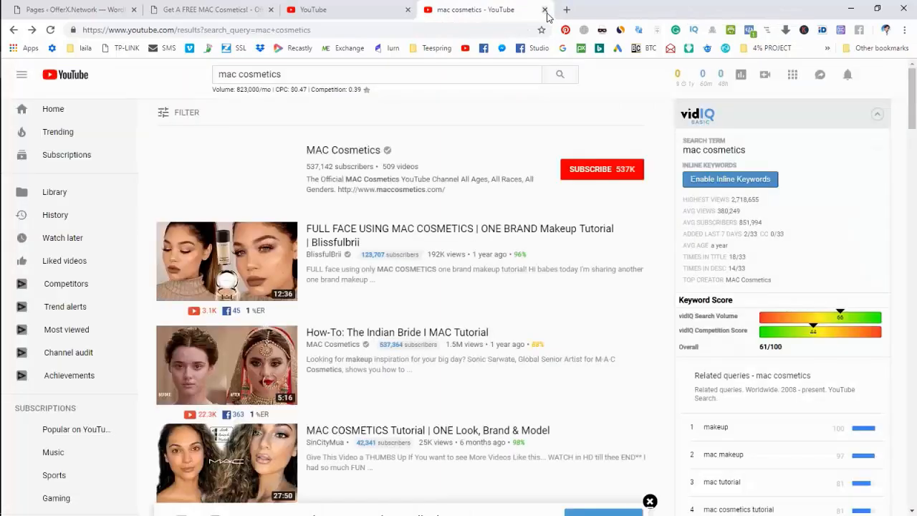
pyautogui.click(545, 10)
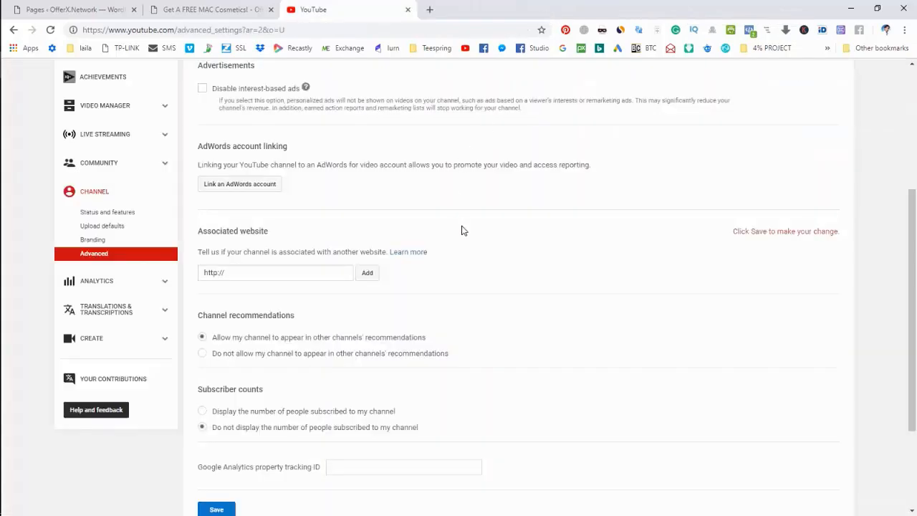
pyautogui.scroll(1, 430, 242)
pyautogui.scroll(-1, 269, 343)
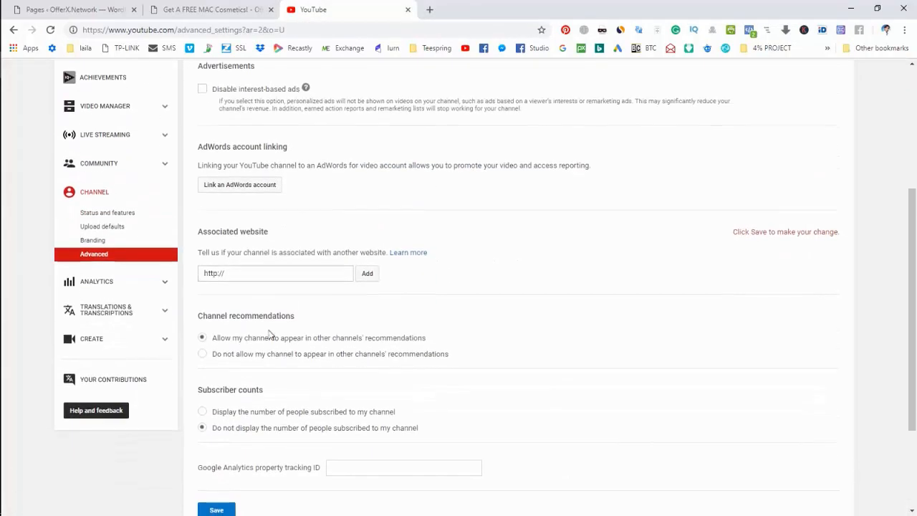
pyautogui.moveTo(284, 273); pyautogui.dragTo(189, 303)
pyautogui.hotkey('ctrl', 'v')
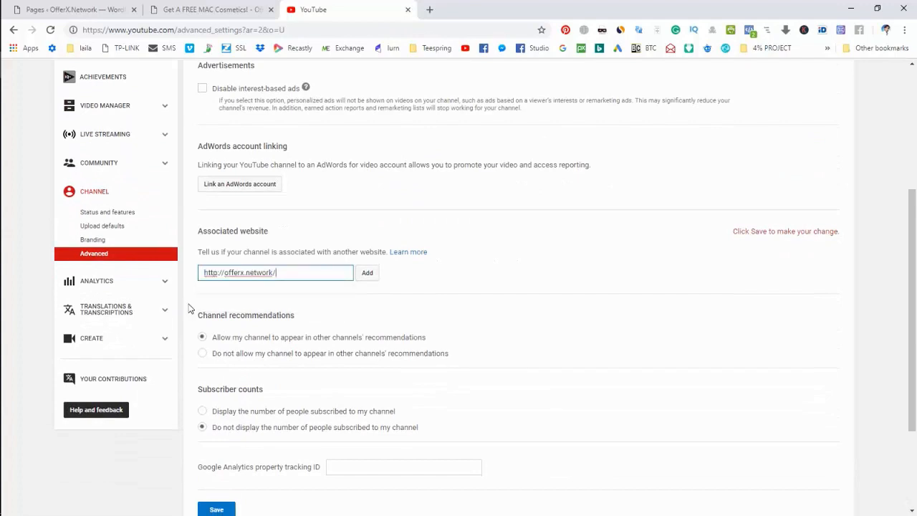
pyautogui.click(368, 274)
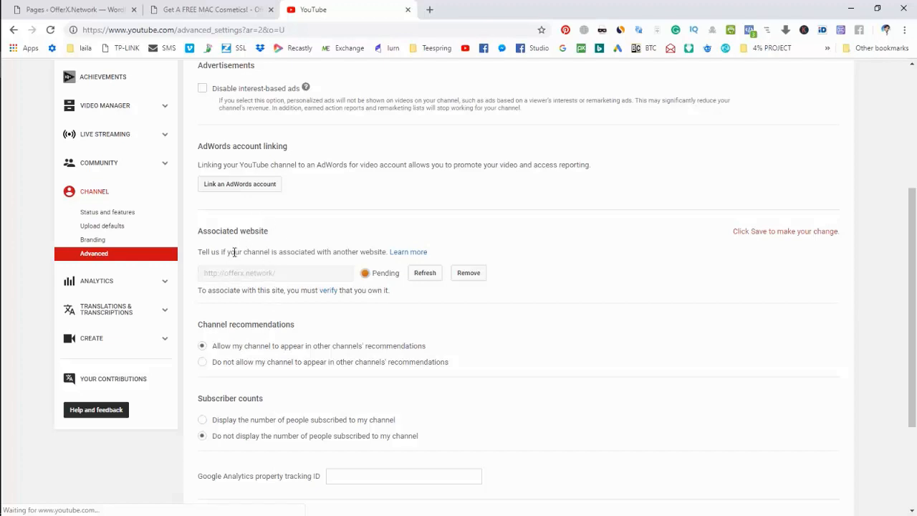
pyautogui.click(328, 292)
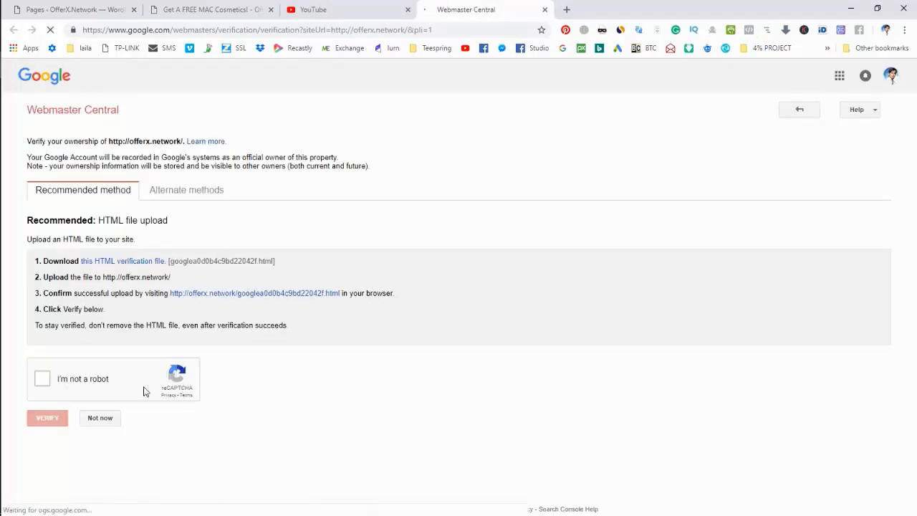
# - Choose the HTML tag verification method and copy its google-site-verification meta tag
pyautogui.click(208, 193)
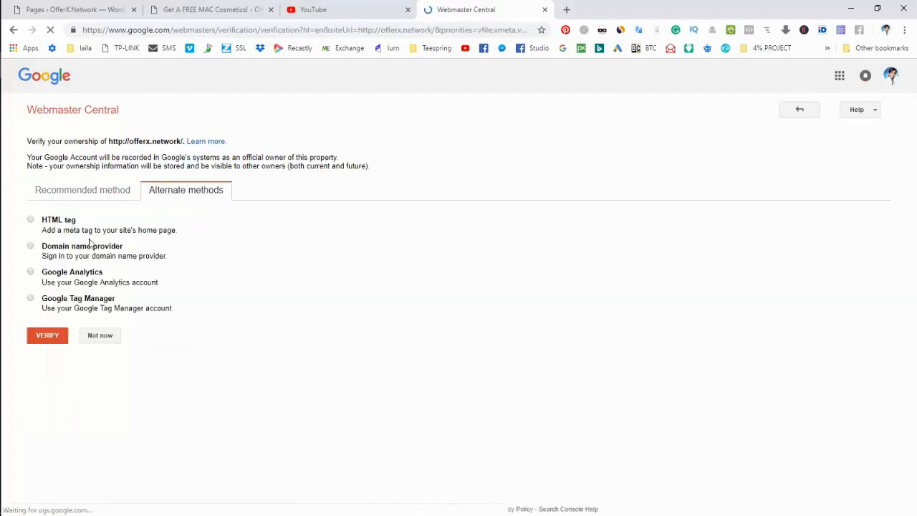
pyautogui.click(30, 221)
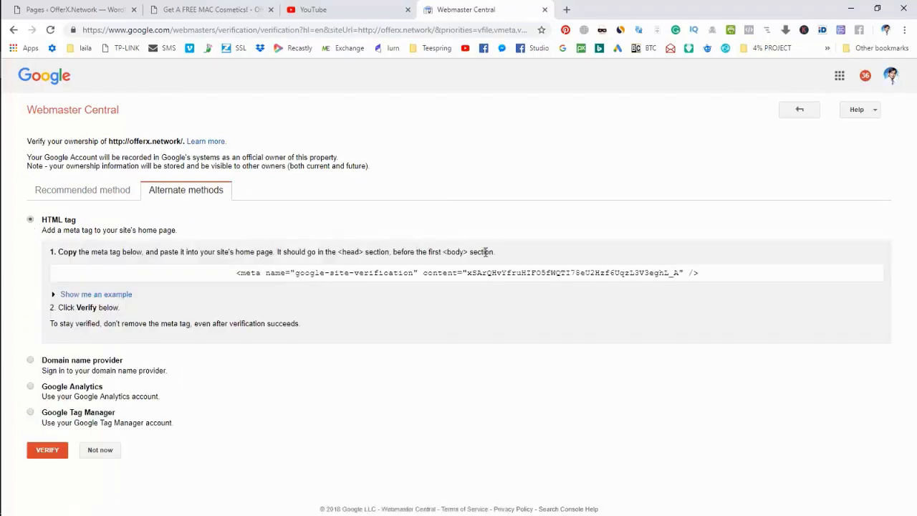
pyautogui.click(469, 278)
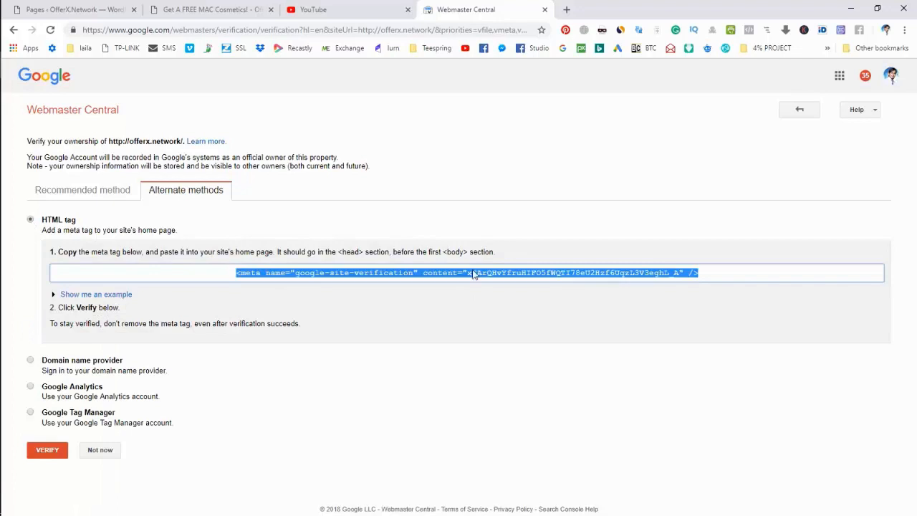
pyautogui.rightClick(473, 273)
pyautogui.click(489, 279)
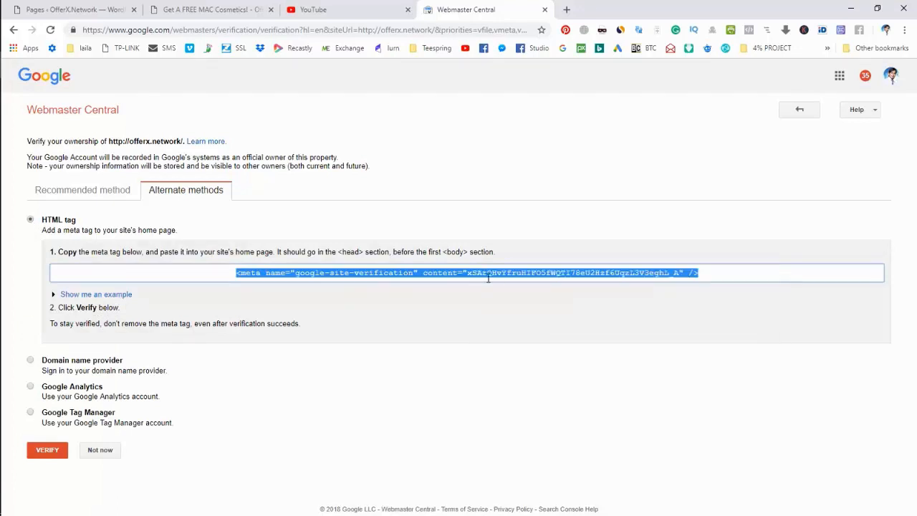
pyautogui.click(17, 92)
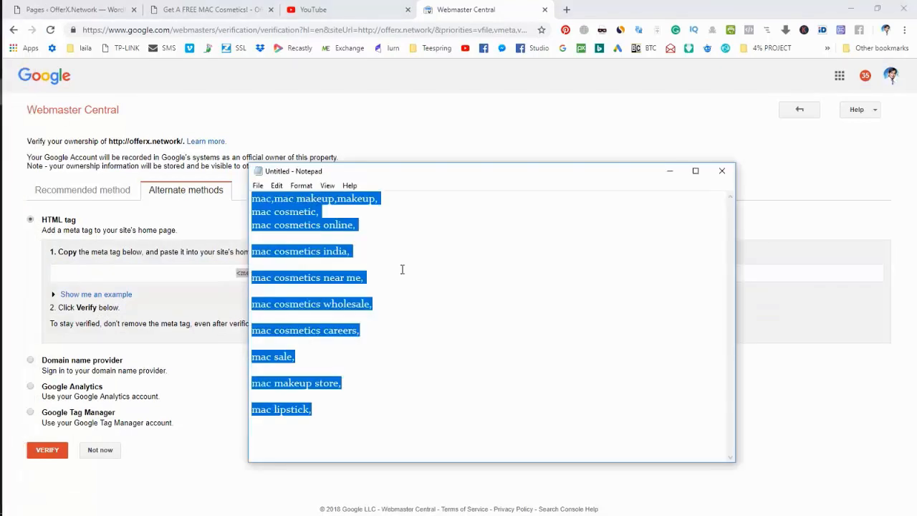
# - Paste the meta tag over Notepad's keyword list and copy only its content verification code
pyautogui.hotkey('ctrl', 'v')
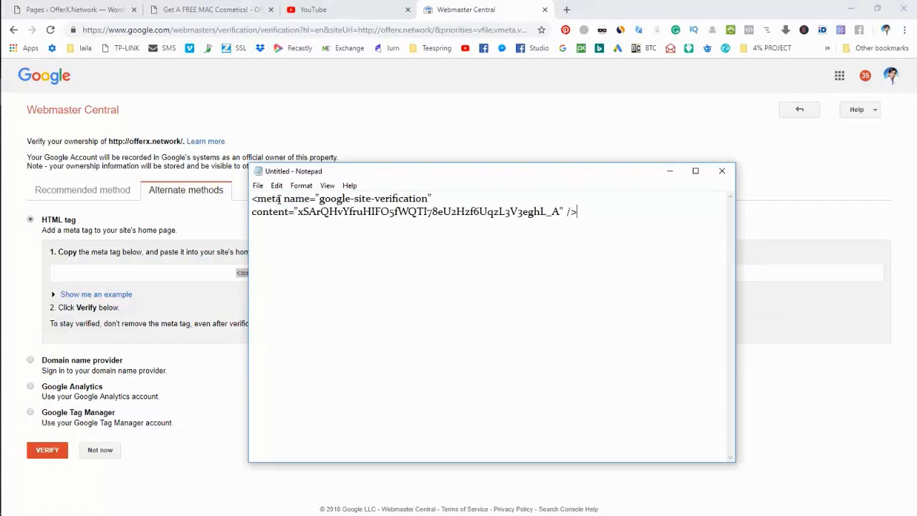
pyautogui.moveTo(249, 164); pyautogui.dragTo(136, 140)
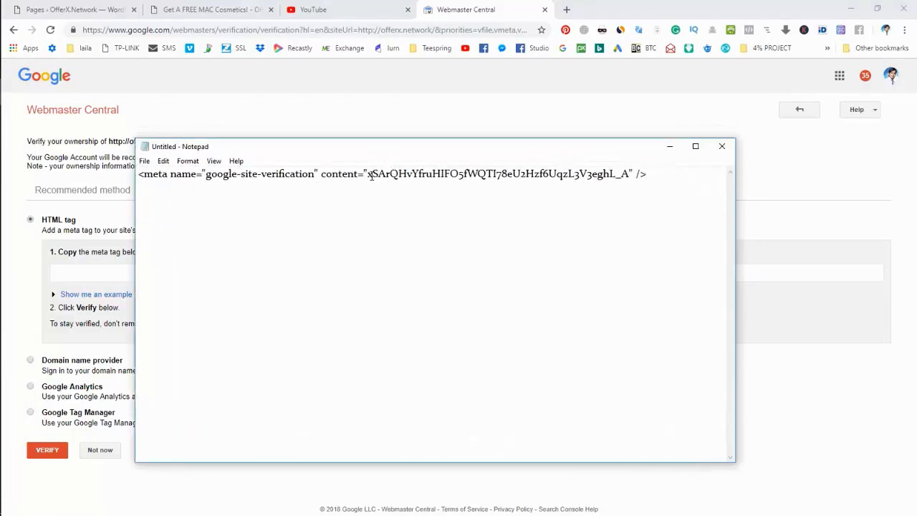
pyautogui.moveTo(366, 174); pyautogui.dragTo(630, 136)
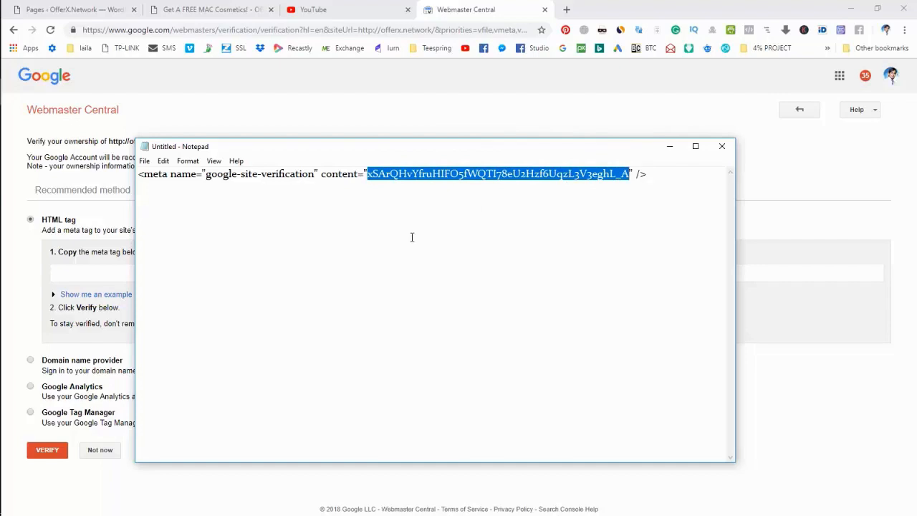
pyautogui.rightClick(358, 173)
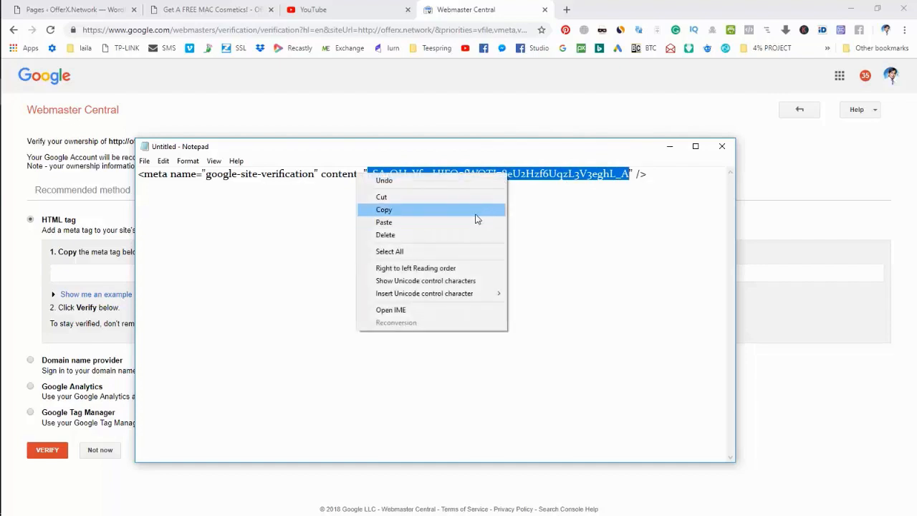
pyautogui.click(476, 211)
pyautogui.click(237, 9)
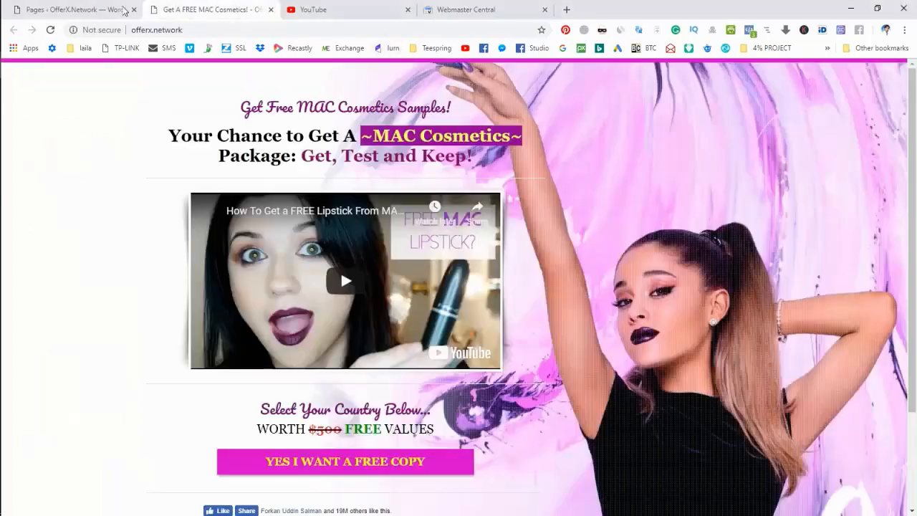
# - Paste the code into Yoast SEO's Webmaster Tools Google verification field and save changes
pyautogui.click(98, 9)
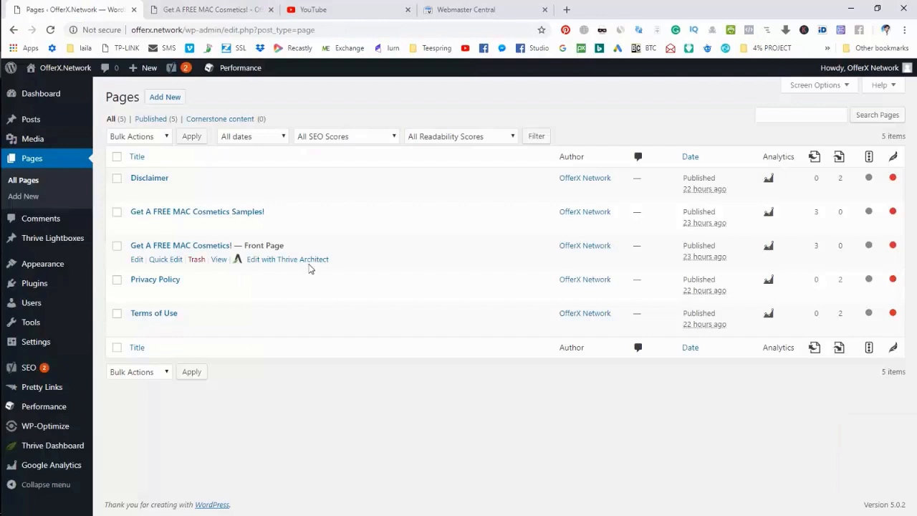
pyautogui.moveTo(27, 373)
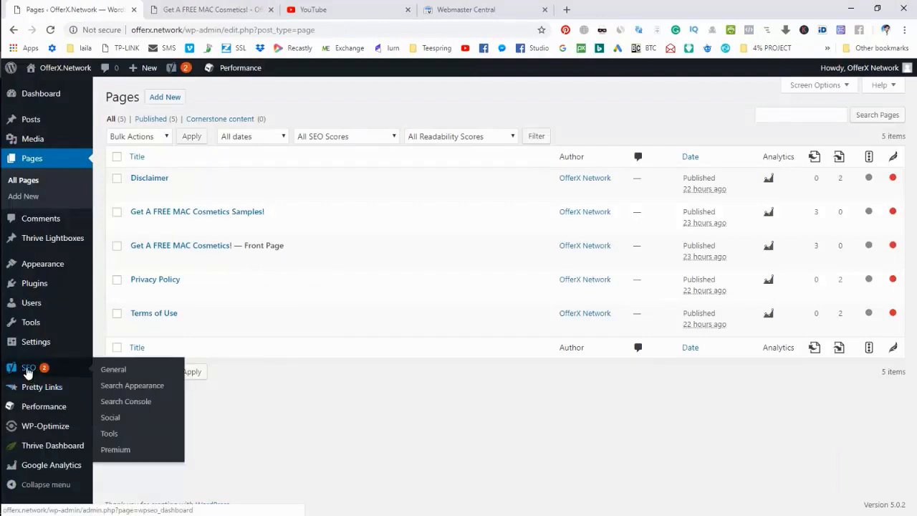
pyautogui.click(28, 372)
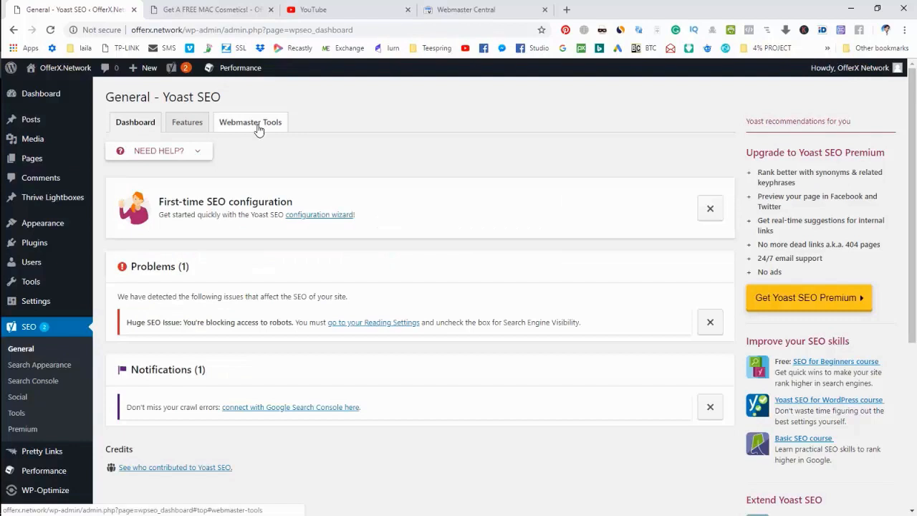
pyautogui.click(258, 129)
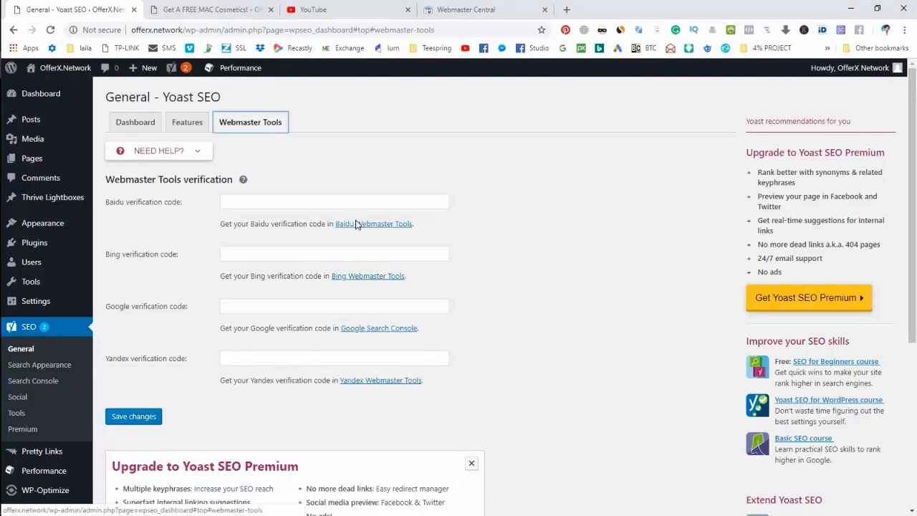
pyautogui.scroll(-1, 123, 326)
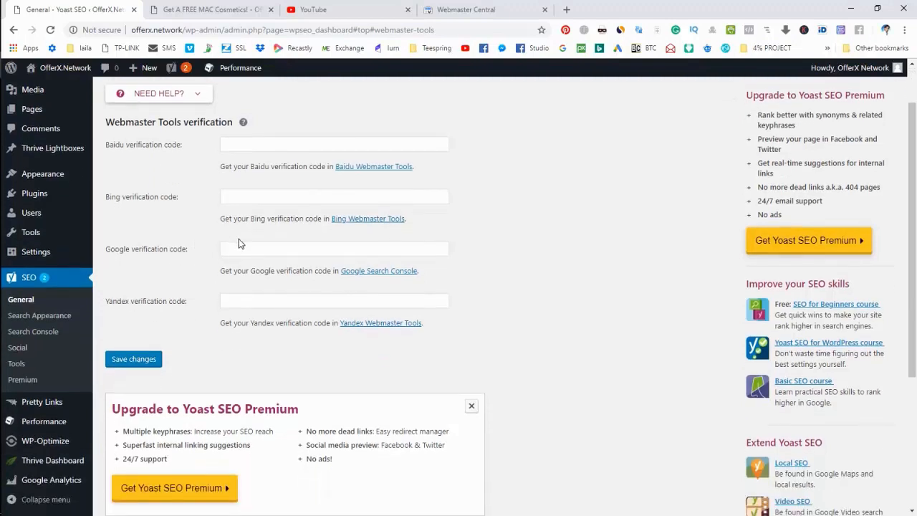
pyautogui.click(244, 244)
pyautogui.hotkey('ctrl', 'v')
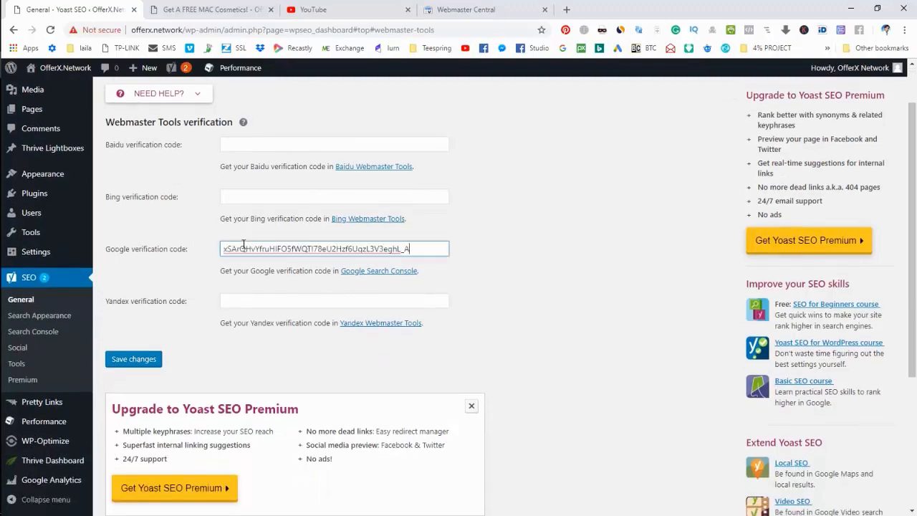
pyautogui.click(134, 361)
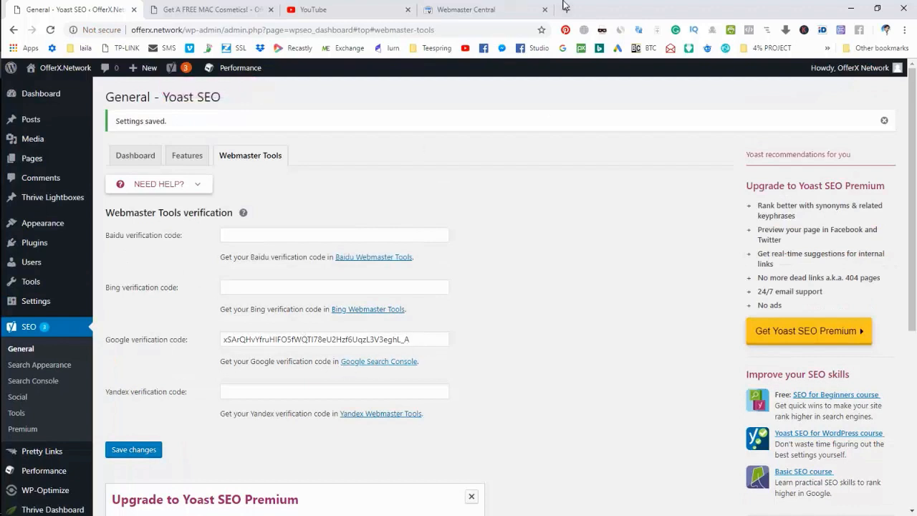
pyautogui.click(483, 8)
# - Confirm ownership of offerx.network with VERIFY in Webmaster Central, then return to YouTube
pyautogui.moveTo(28, 467)
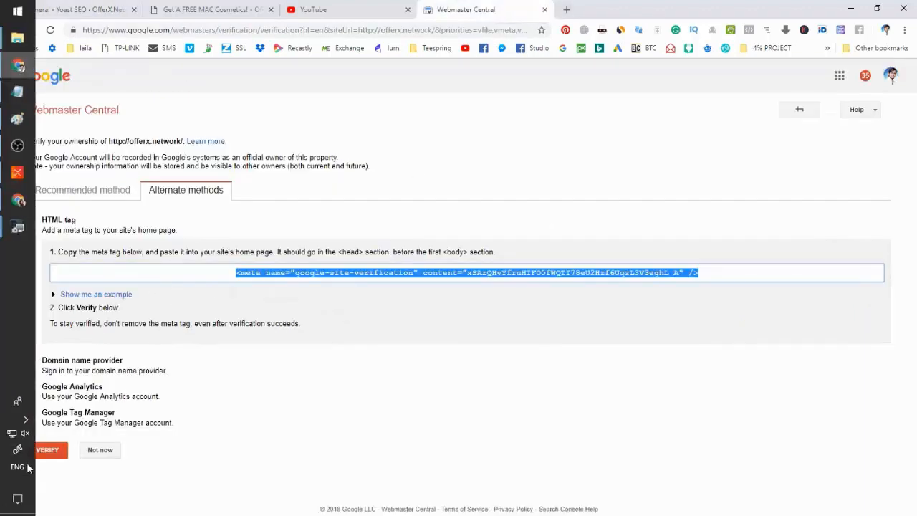
pyautogui.click(53, 453)
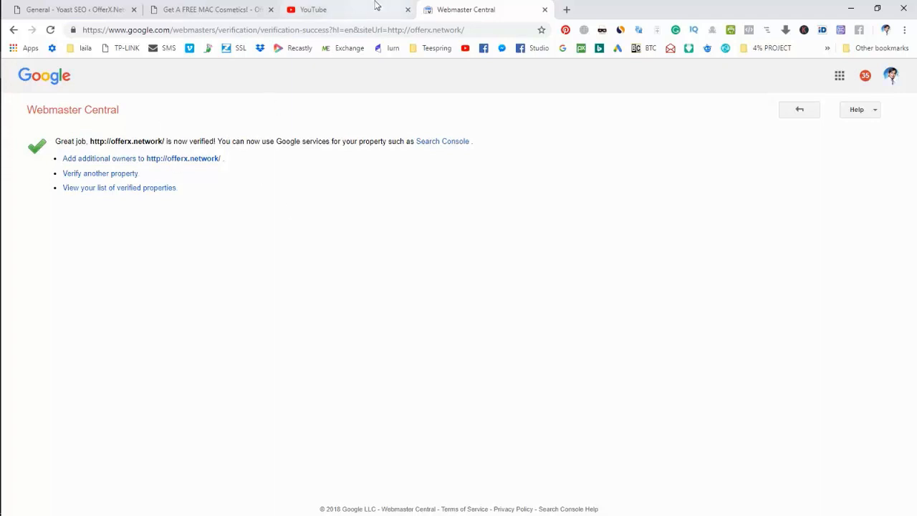
pyautogui.click(317, 6)
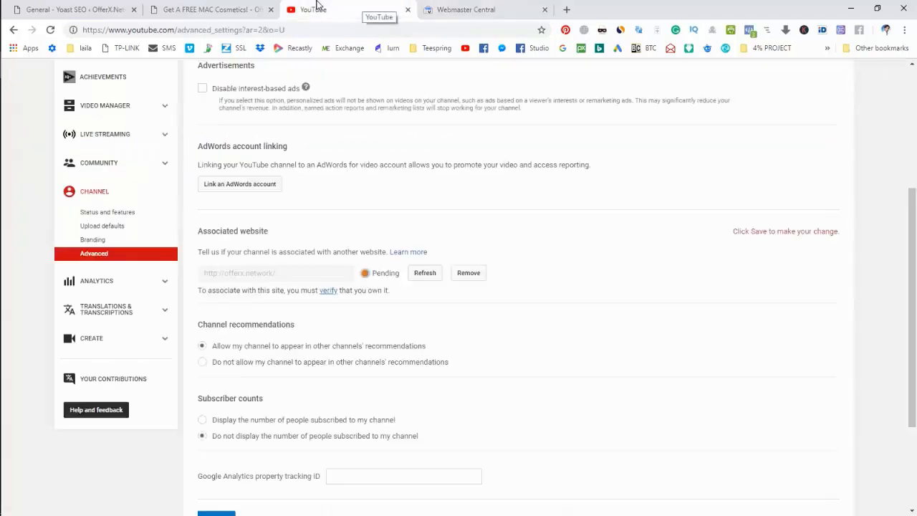
# - Refresh offerx.network's status to Success and save the Advanced channel settings
pyautogui.click(427, 276)
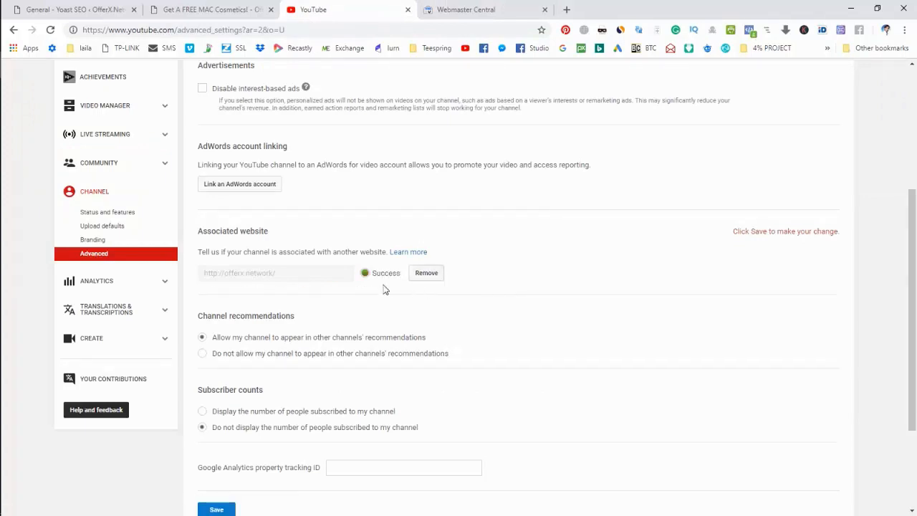
pyautogui.scroll(-2, 380, 283)
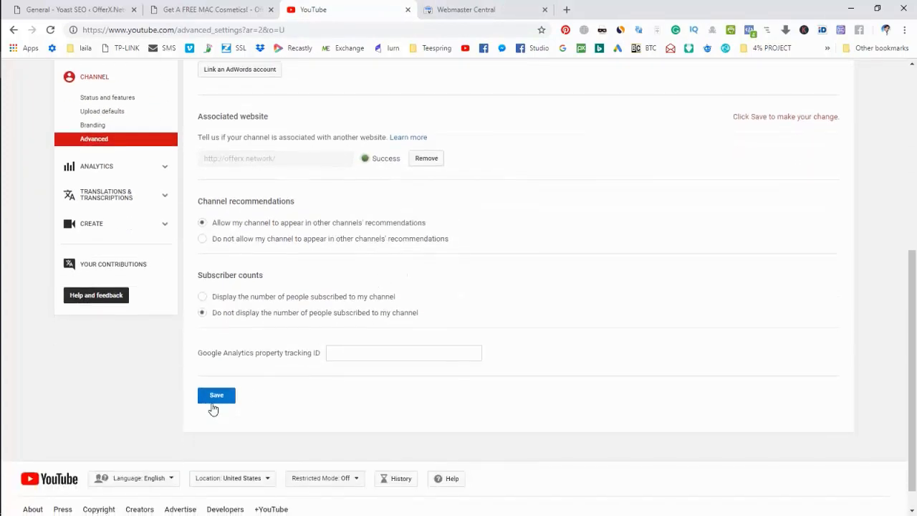
pyautogui.click(215, 398)
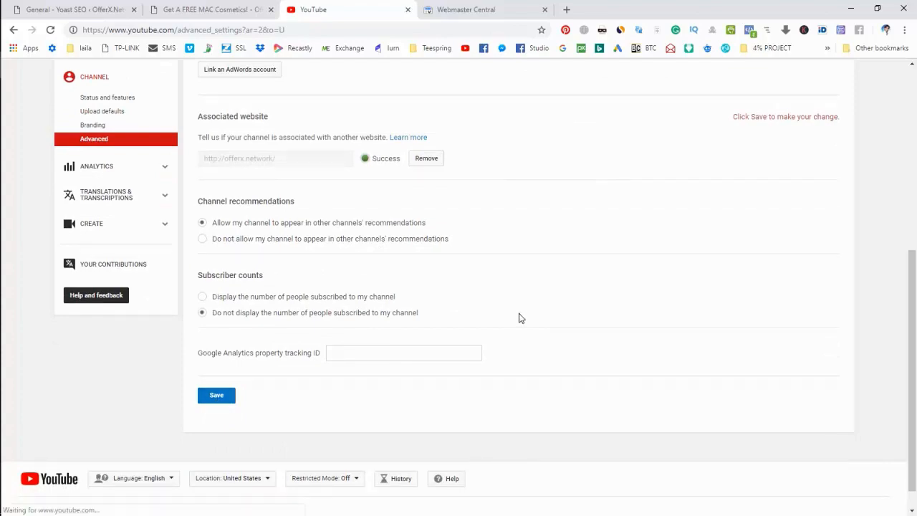
pyautogui.scroll(-4, 521, 318)
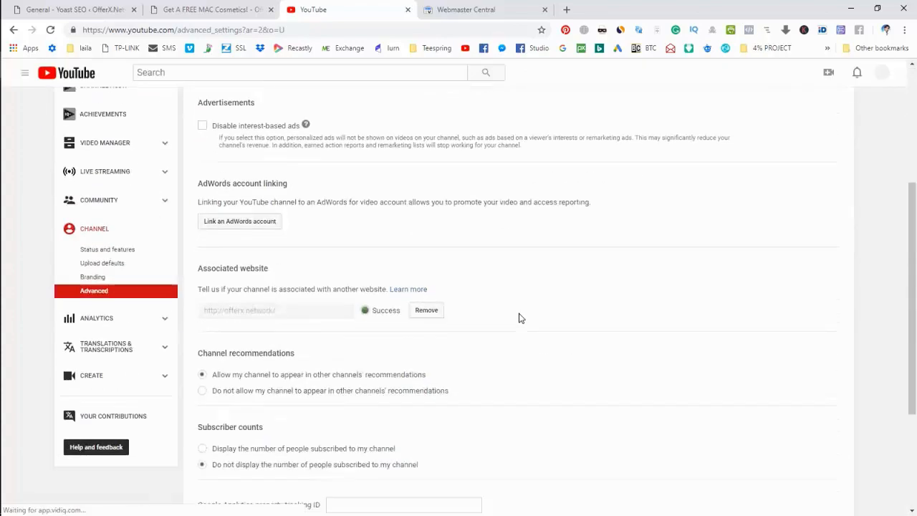
pyautogui.scroll(-1, 521, 318)
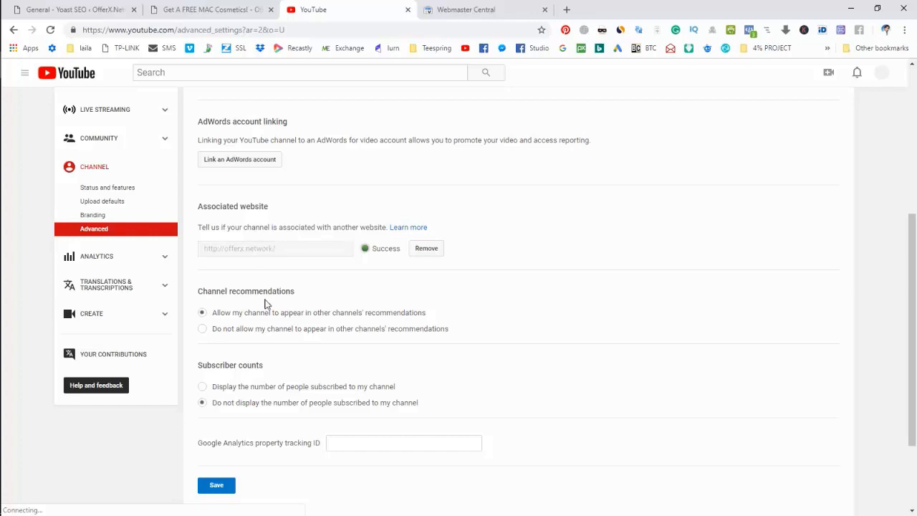
pyautogui.scroll(1, 270, 305)
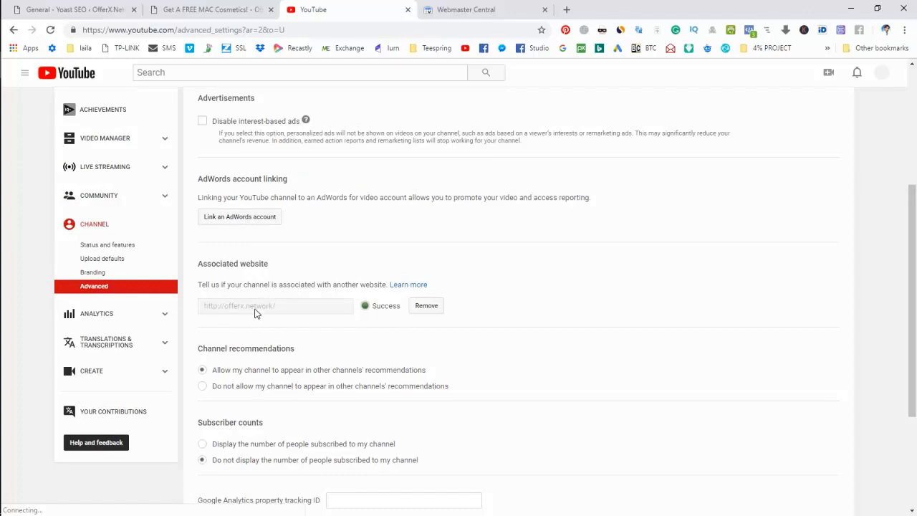
pyautogui.scroll(1, 255, 312)
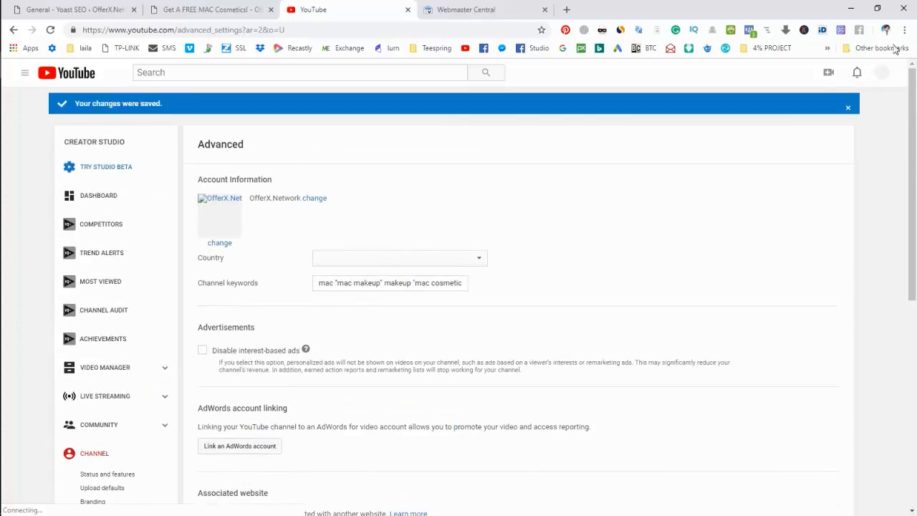
# - Visit YouTube account settings from the account menu, then go back to Advanced settings
pyautogui.click(882, 74)
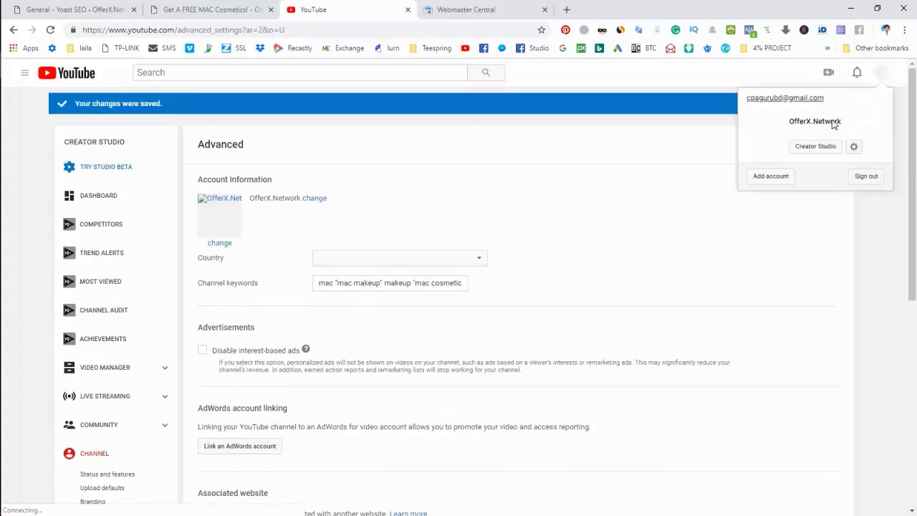
pyautogui.click(857, 148)
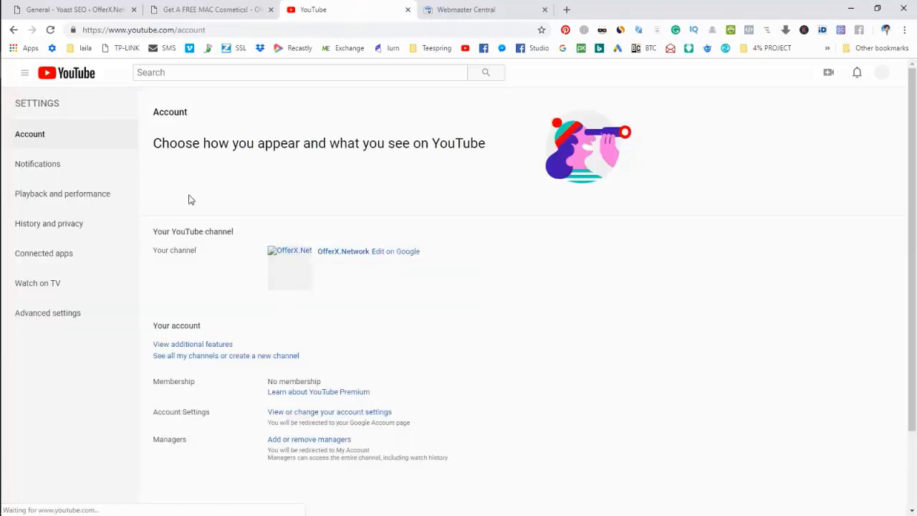
pyautogui.click(14, 30)
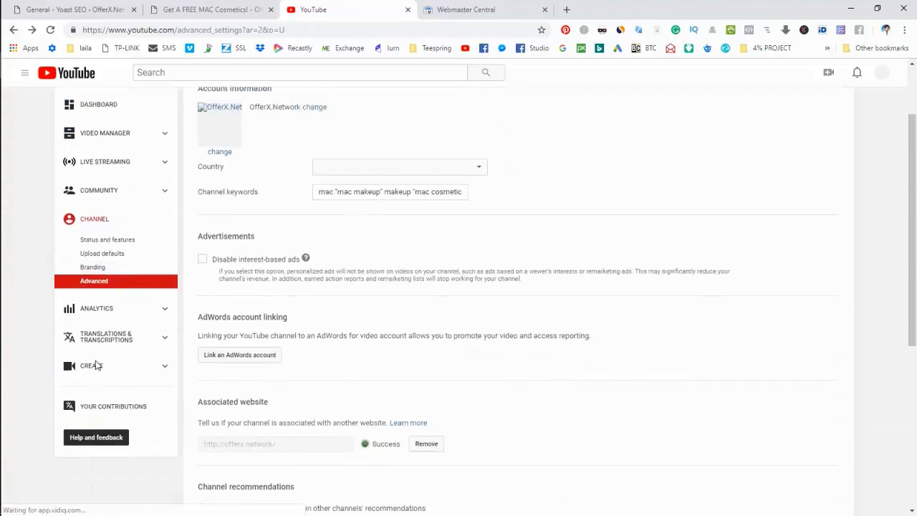
# - Go from the Creator Studio dashboard to the OfferX.Network channel page and enable customization
pyautogui.click(113, 201)
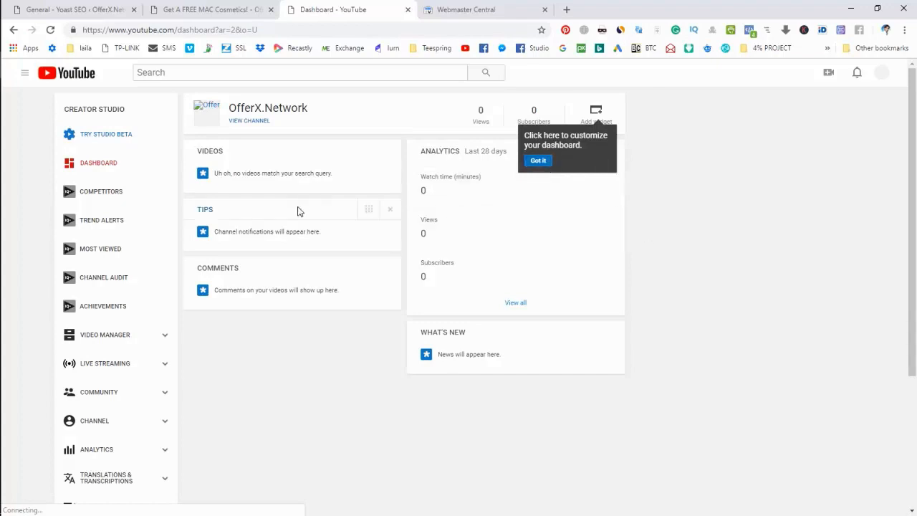
pyautogui.click(250, 122)
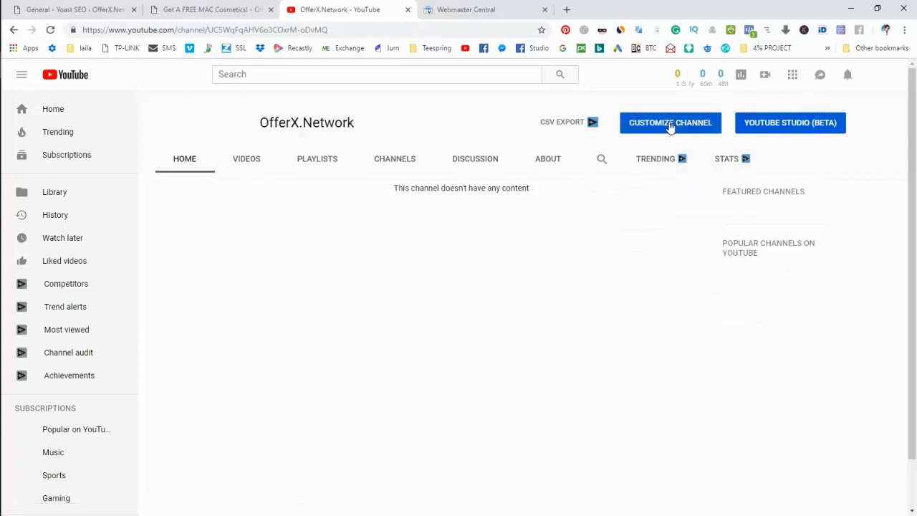
pyautogui.click(670, 127)
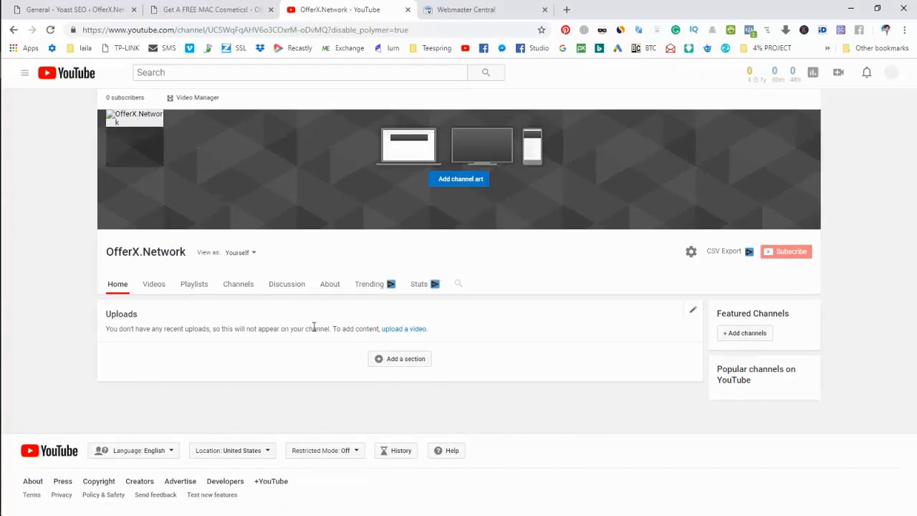
# - Open the channel's About page and copy the MAC Cosmetics landing-page headline
pyautogui.click(335, 291)
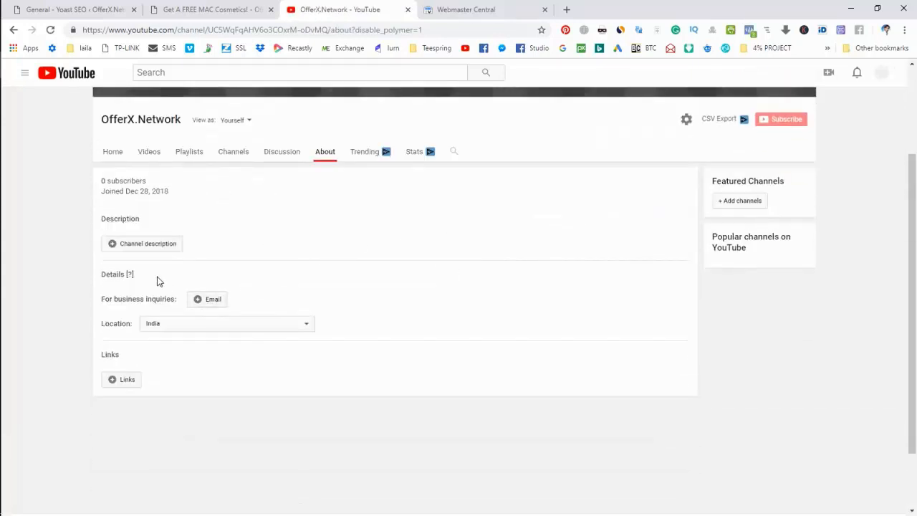
pyautogui.click(151, 247)
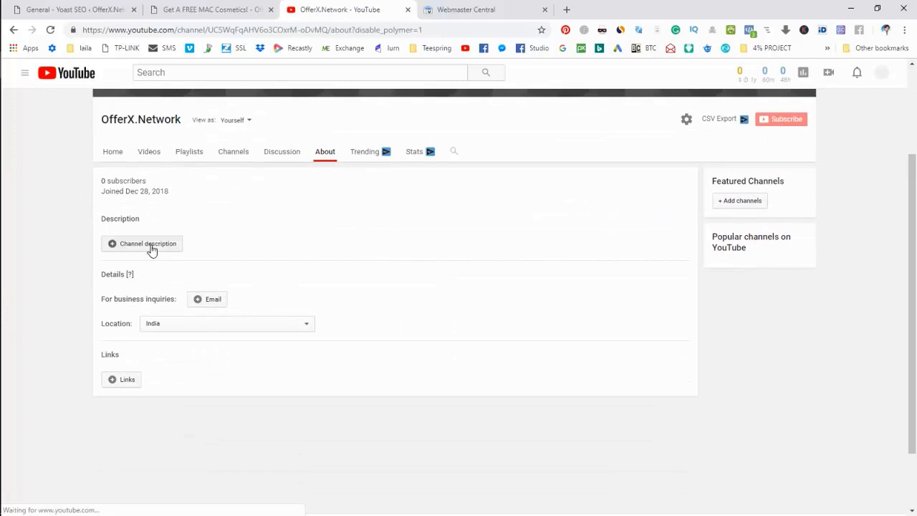
pyautogui.click(229, 10)
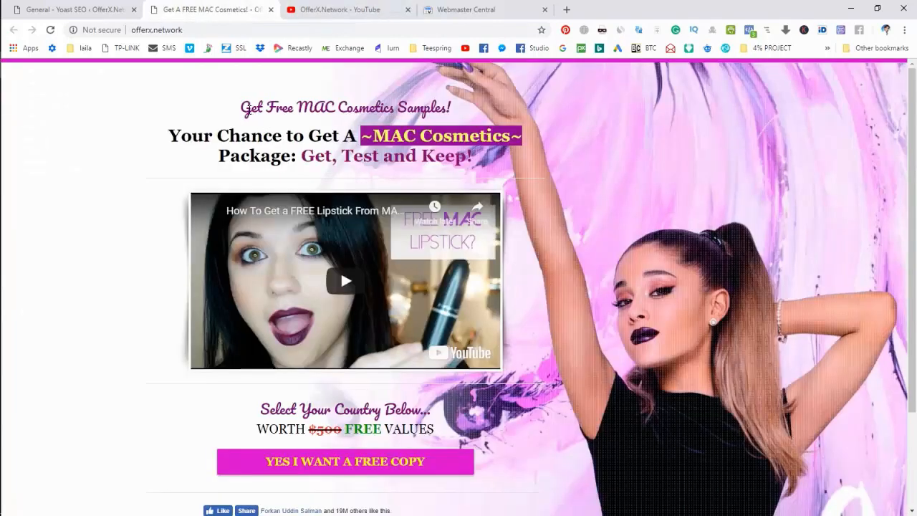
pyautogui.moveTo(239, 102); pyautogui.dragTo(480, 163)
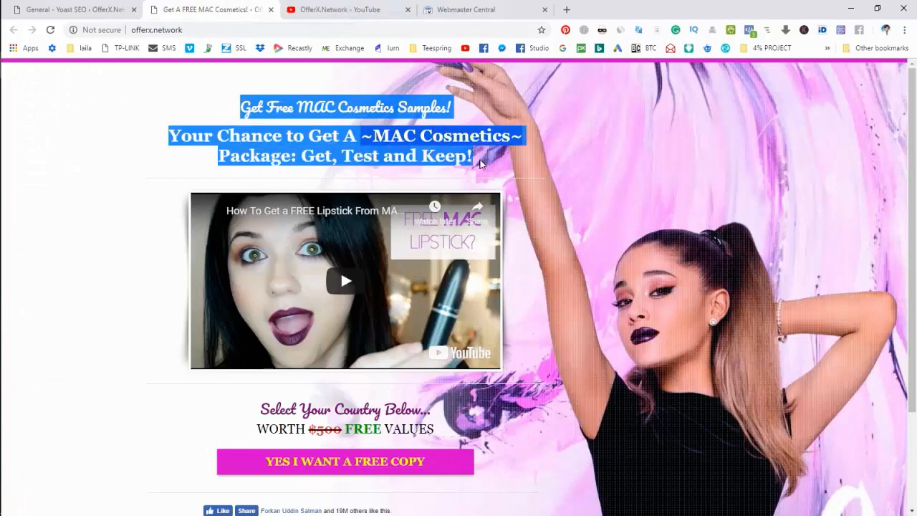
pyautogui.click(365, 9)
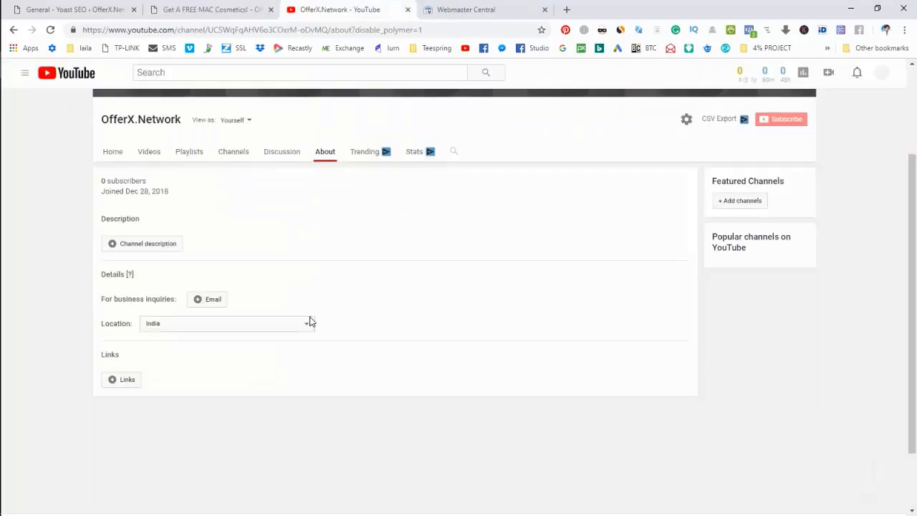
# - Paste the headline as the channel description, add [Subscribe Now!], and save it
pyautogui.scroll(2, 295, 243)
pyautogui.scroll(-2, 279, 248)
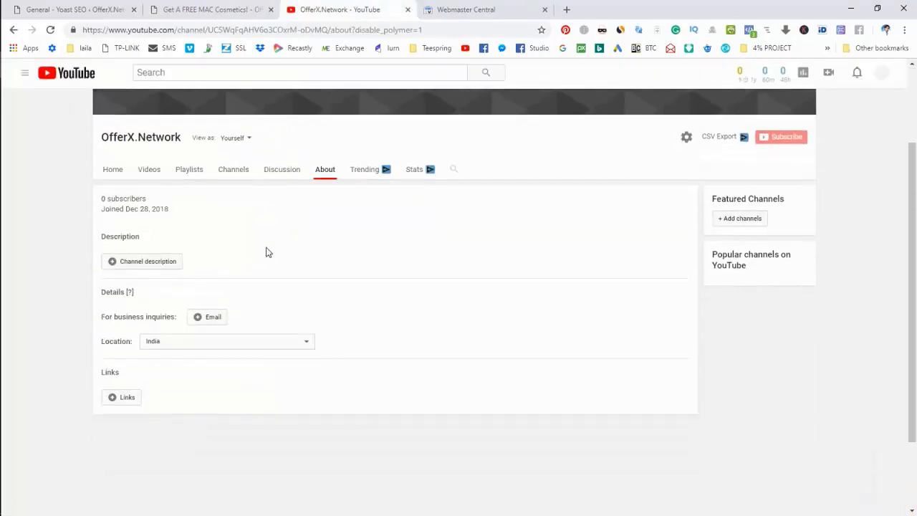
pyautogui.click(153, 267)
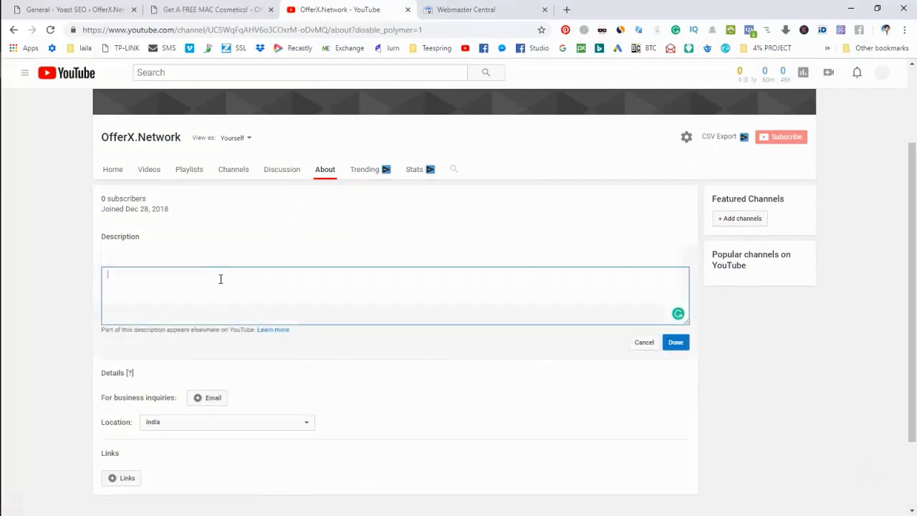
pyautogui.write('Get Free MAC Cosmetics Samples!  Your Chance to Get A –MAC Cosmetics– Package: Get, Test and Keep!')
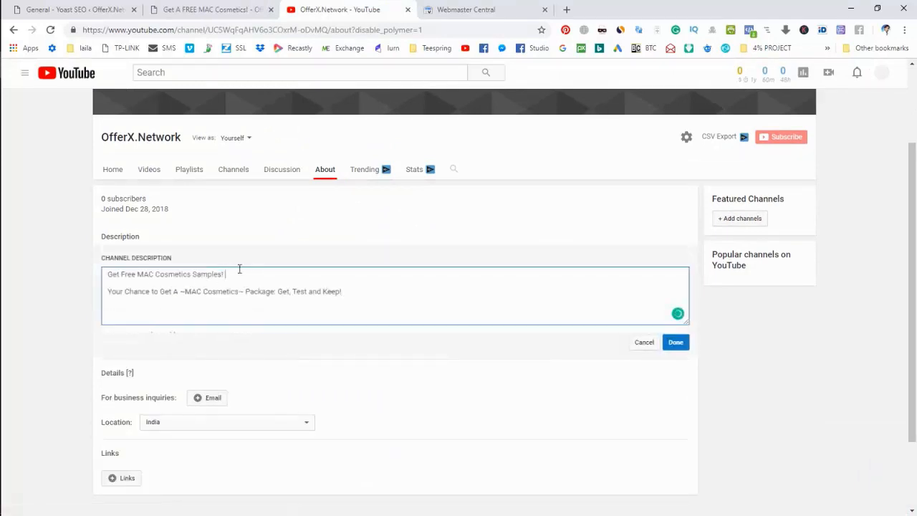
pyautogui.press('Delete')
pyautogui.press('Delete')
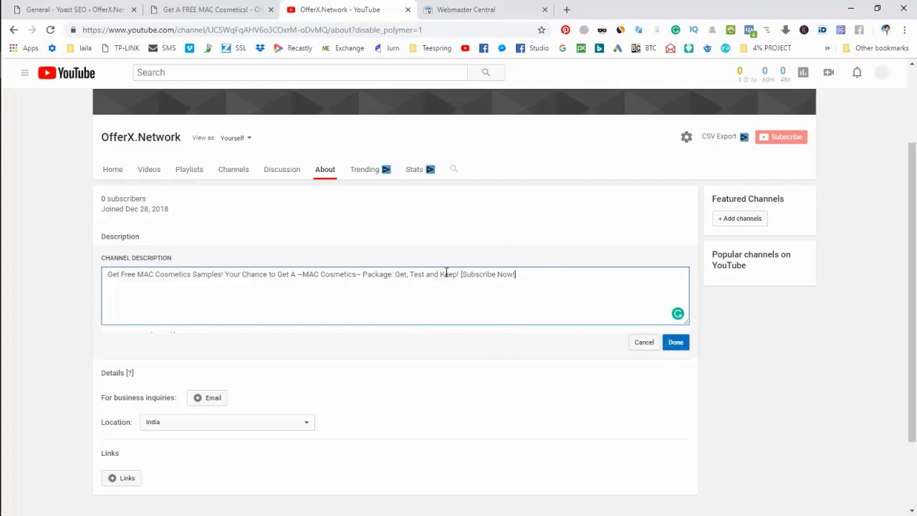
pyautogui.click(675, 344)
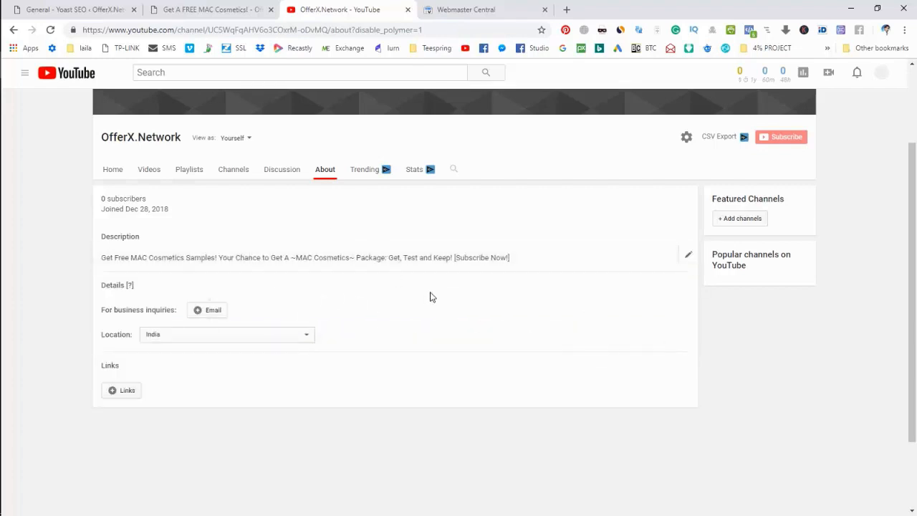
# - Add and save the business inquiries e-mail address on the OfferX.Network About section
pyautogui.click(209, 310)
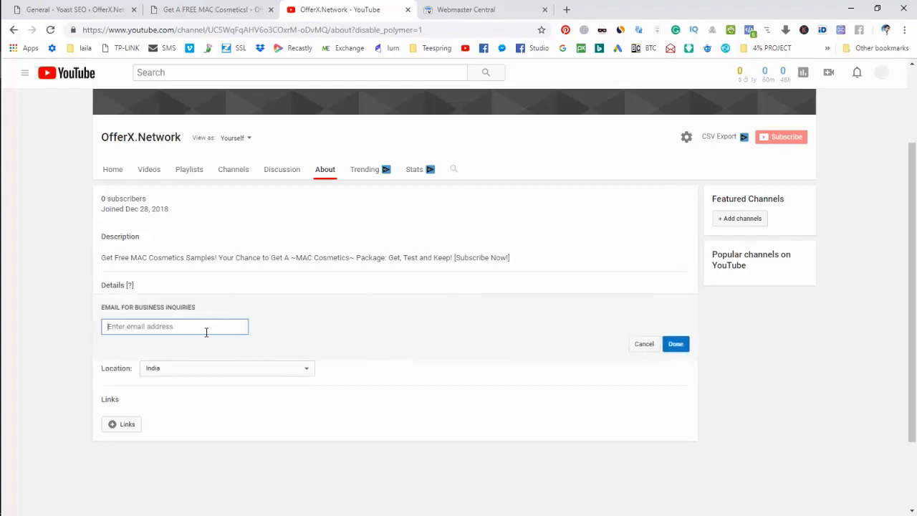
pyautogui.click(673, 346)
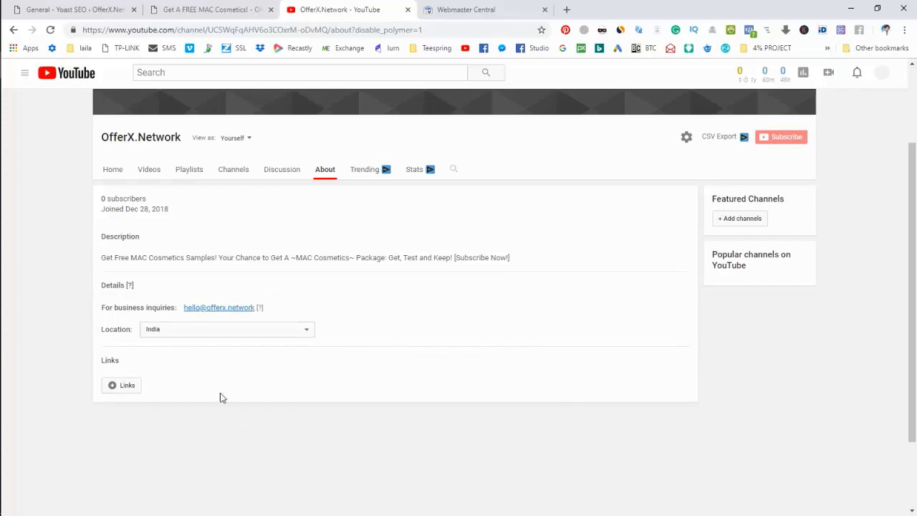
pyautogui.scroll(-2, 271, 400)
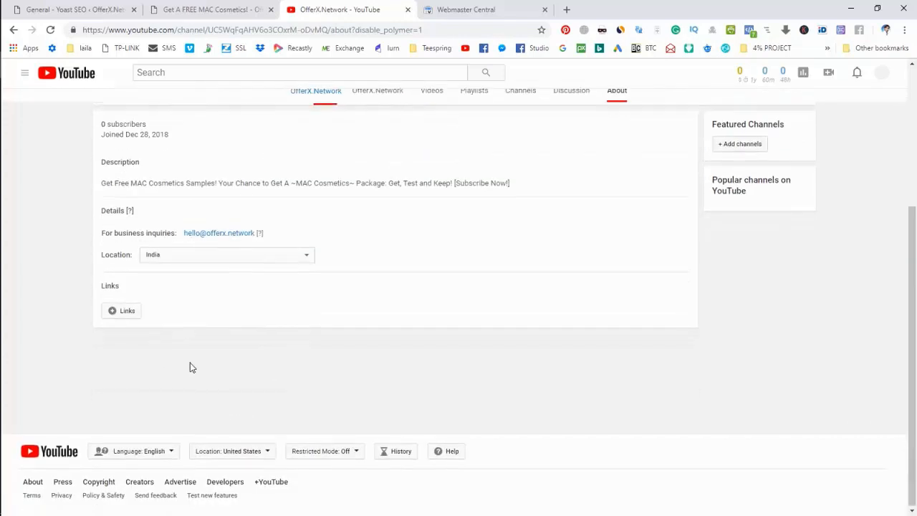
# - Add a new custom channel link and title it 'Offers'
pyautogui.click(127, 310)
pyautogui.click(120, 351)
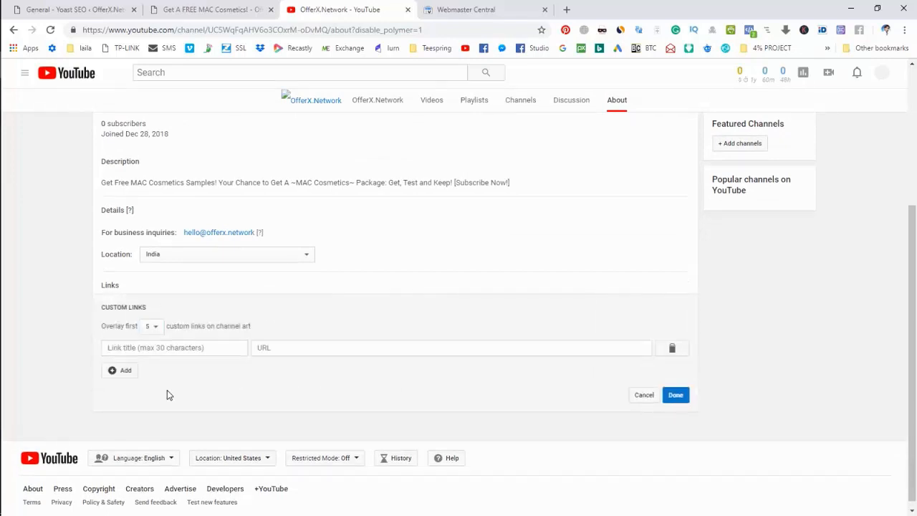
pyautogui.click(185, 351)
pyautogui.write('Website')
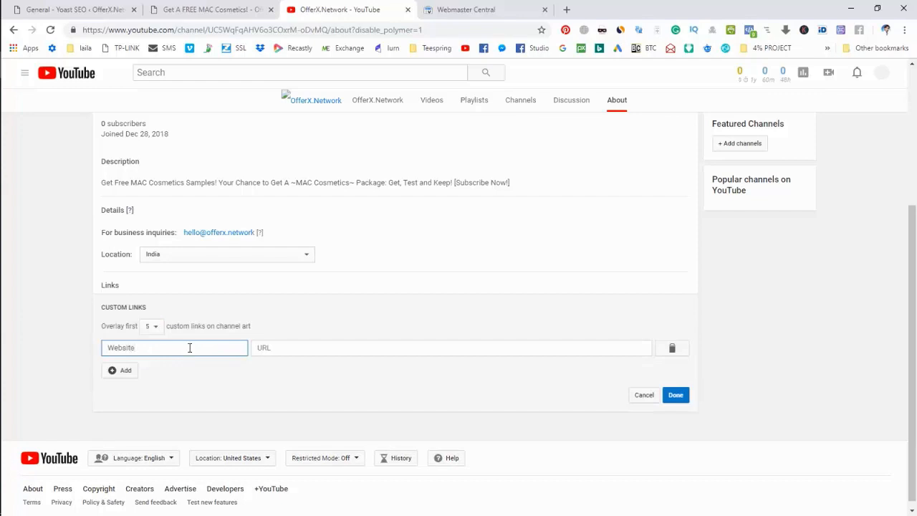
pyautogui.doubleClick(173, 347)
pyautogui.write('Ge')
pyautogui.press('BackSpace')
pyautogui.press('BackSpace')
pyautogui.press('BackSpace')
pyautogui.press('BackSpace')
pyautogui.press('BackSpace')
pyautogui.press('BackSpace')
pyautogui.press('BackSpace')
pyautogui.press('BackSpace')
pyautogui.write('Your')
pyautogui.press('BackSpace')
pyautogui.press('BackSpace')
pyautogui.press('BackSpace')
pyautogui.press('BackSpace')
pyautogui.write('Offers')
pyautogui.click(238, 10)
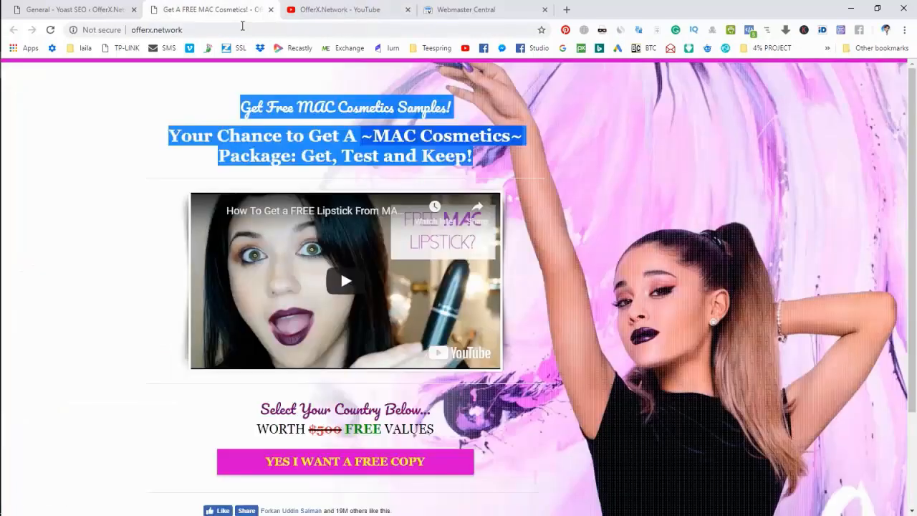
pyautogui.click(242, 28)
pyautogui.hotkey('ctrl', 'c')
pyautogui.click(362, 8)
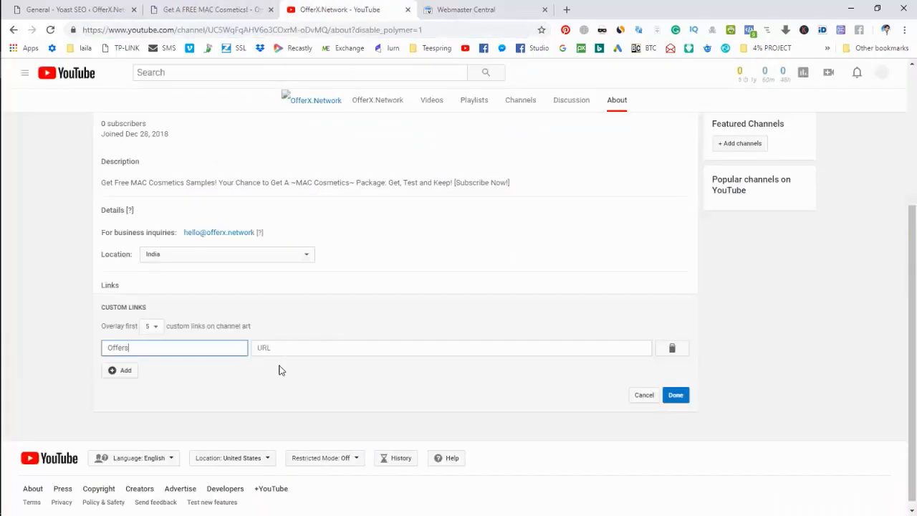
pyautogui.click(289, 348)
pyautogui.hotkey('ctrl', 'v')
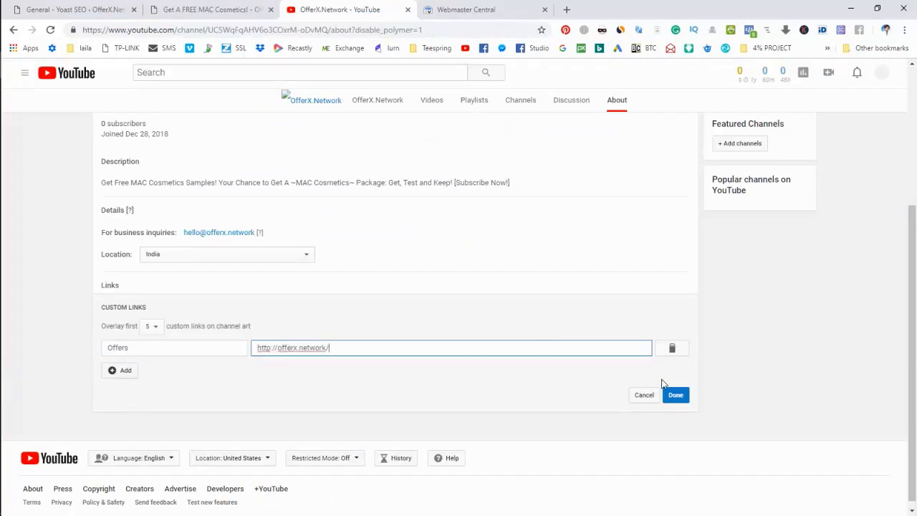
pyautogui.click(678, 402)
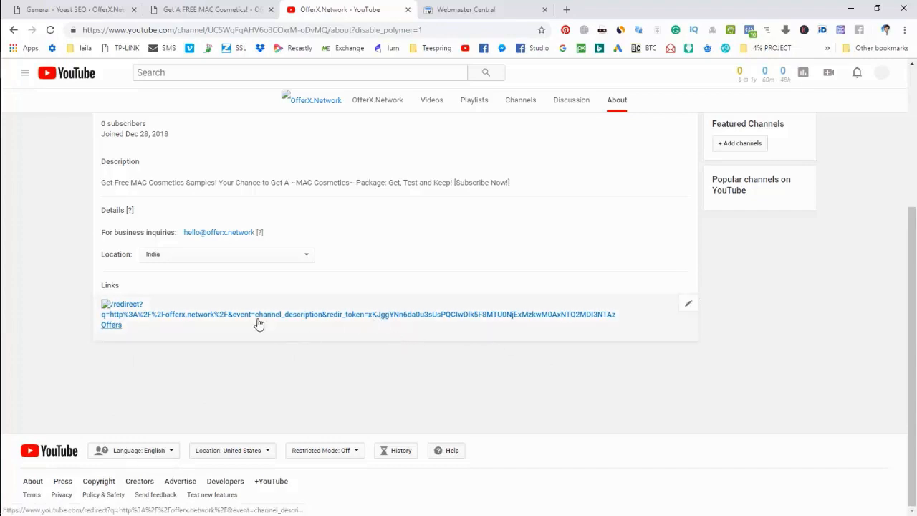
pyautogui.scroll(3, 639, 301)
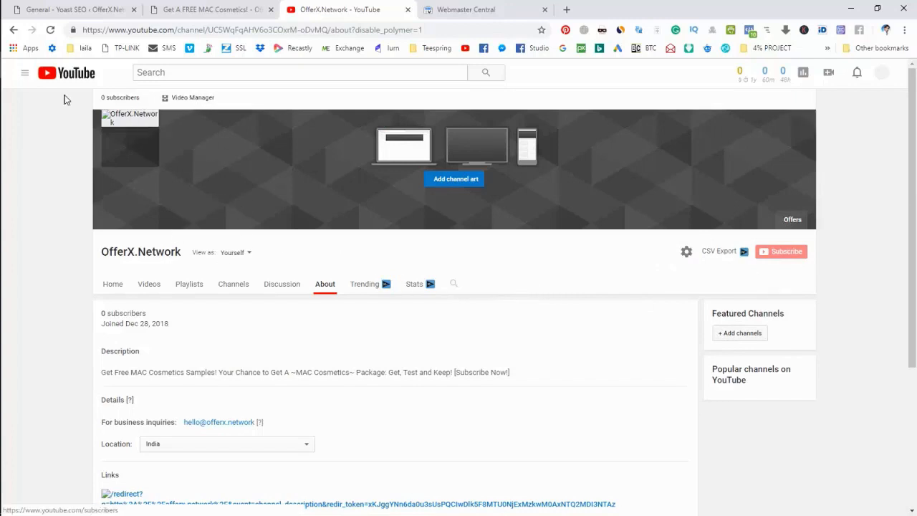
# - Open My channel in a new tab and close the Webmaster Central tab
pyautogui.click(27, 74)
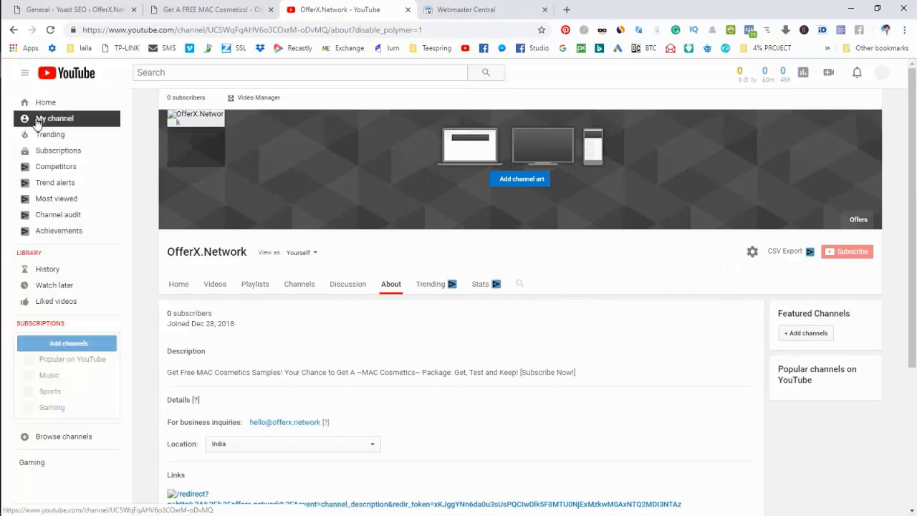
pyautogui.rightClick(37, 123)
pyautogui.click(71, 130)
pyautogui.click(512, 10)
pyautogui.click(647, 7)
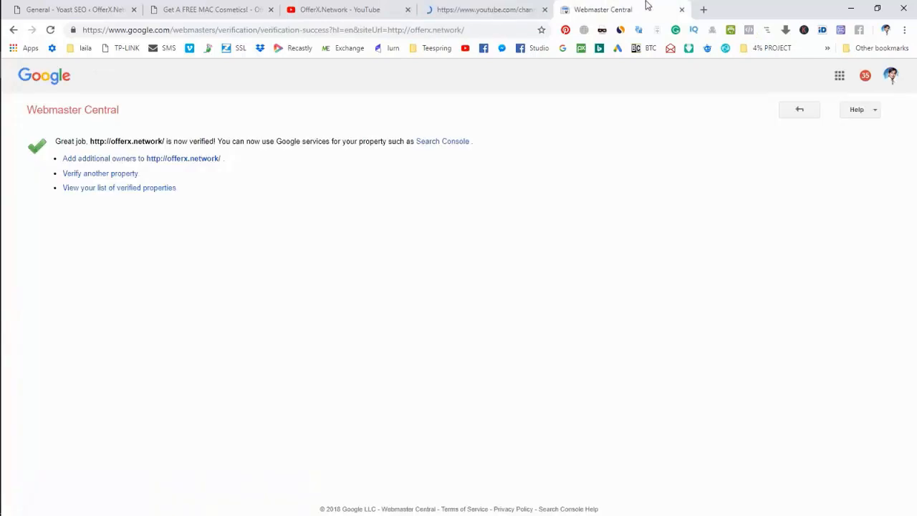
pyautogui.click(682, 9)
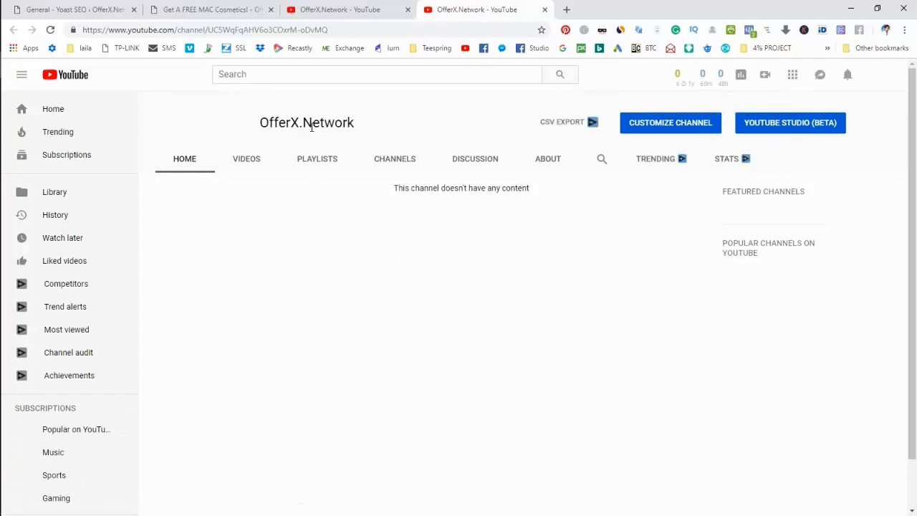
# - Test the Offers link from the About section, then show the channel's Home via Customize Channel
pyautogui.click(549, 160)
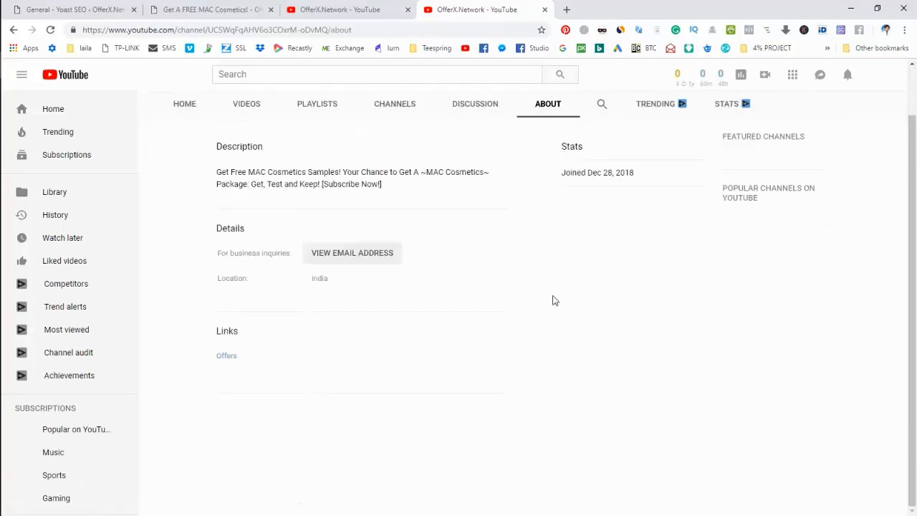
pyautogui.click(226, 358)
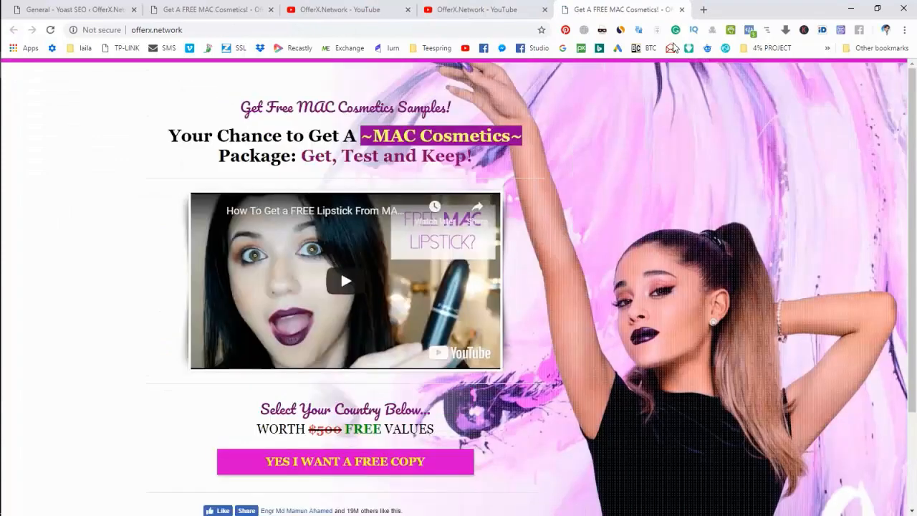
pyautogui.click(682, 10)
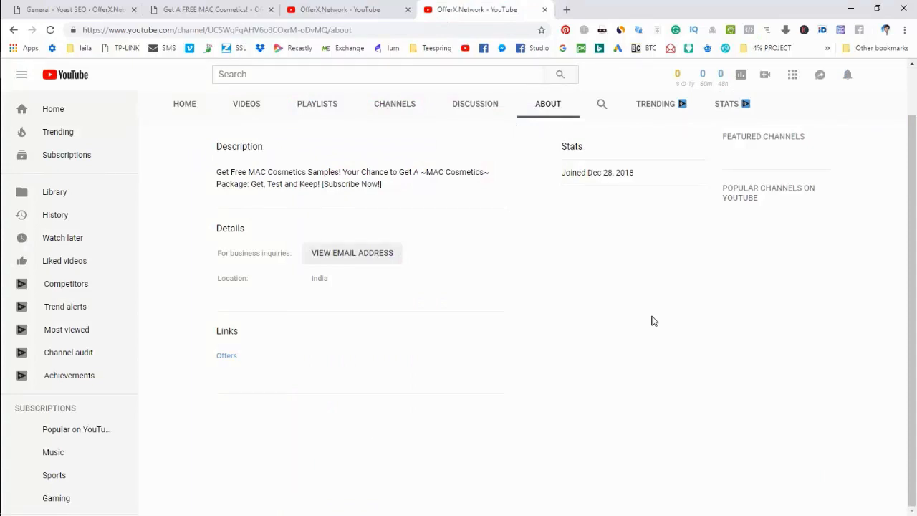
pyautogui.scroll(1, 652, 321)
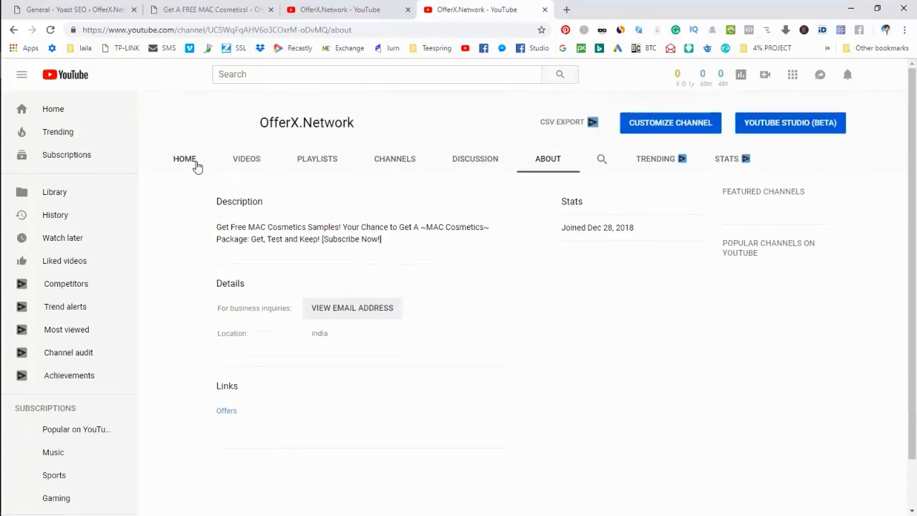
pyautogui.click(660, 126)
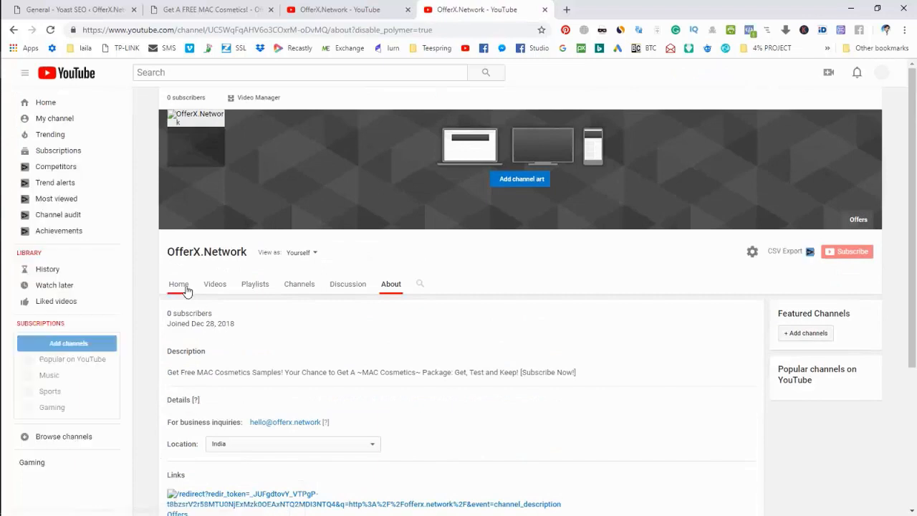
pyautogui.click(182, 287)
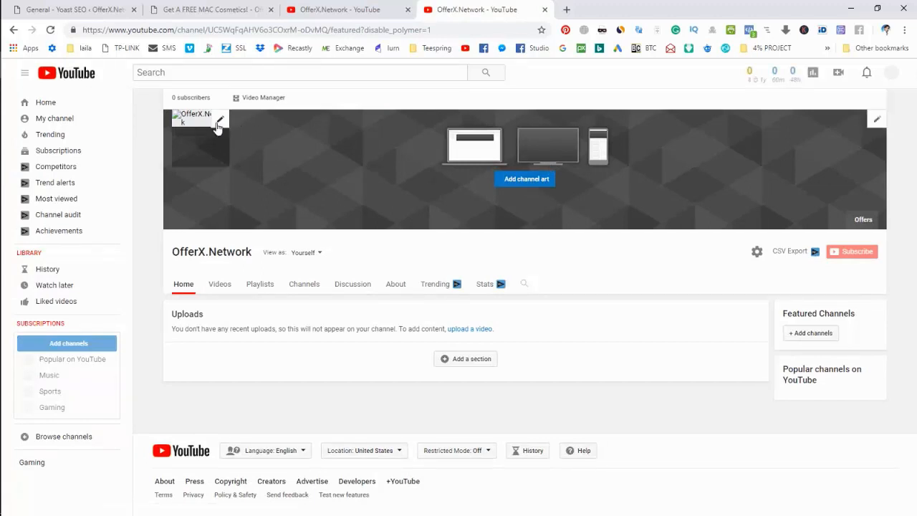
# - Go to fiverr.com in a new tab and search for 'logo design'
pyautogui.click(566, 11)
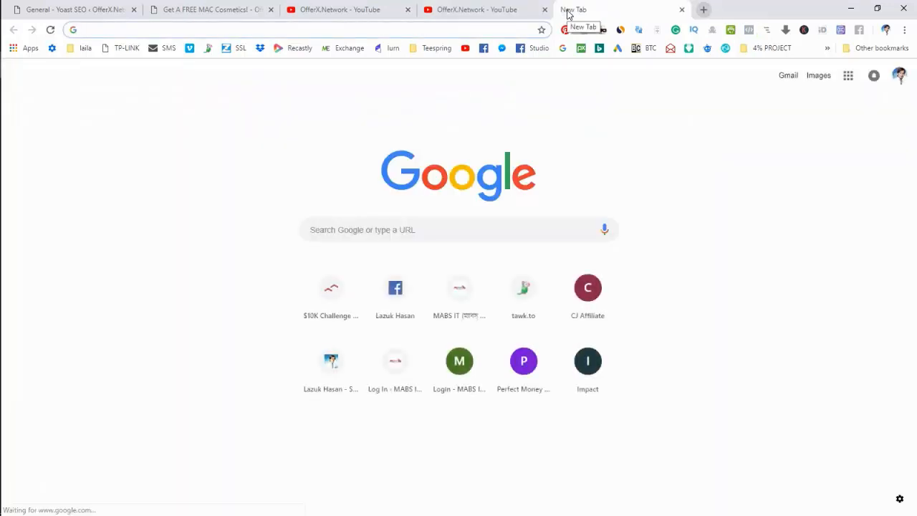
pyautogui.write('offe')
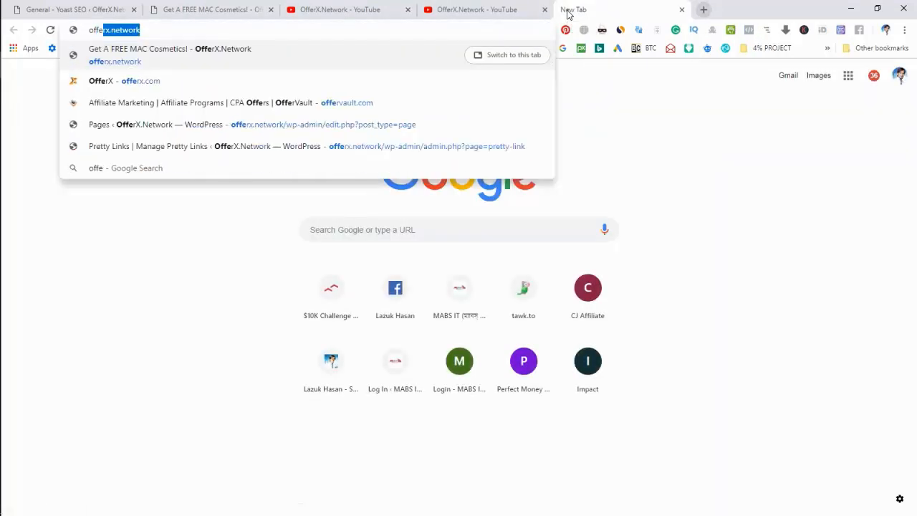
pyautogui.press('BackSpace')
pyautogui.press('BackSpace')
pyautogui.press('BackSpace')
pyautogui.press('BackSpace')
pyautogui.press('BackSpace')
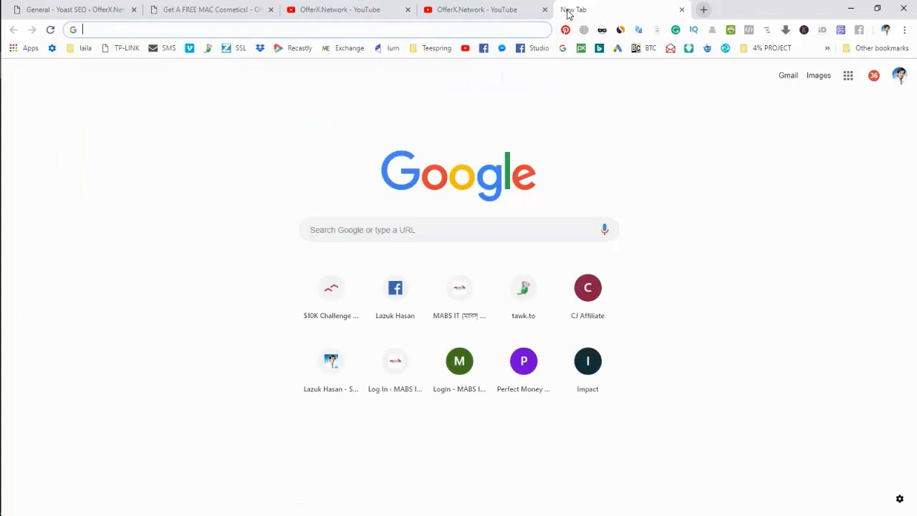
pyautogui.write('fiver')
pyautogui.press('Return')
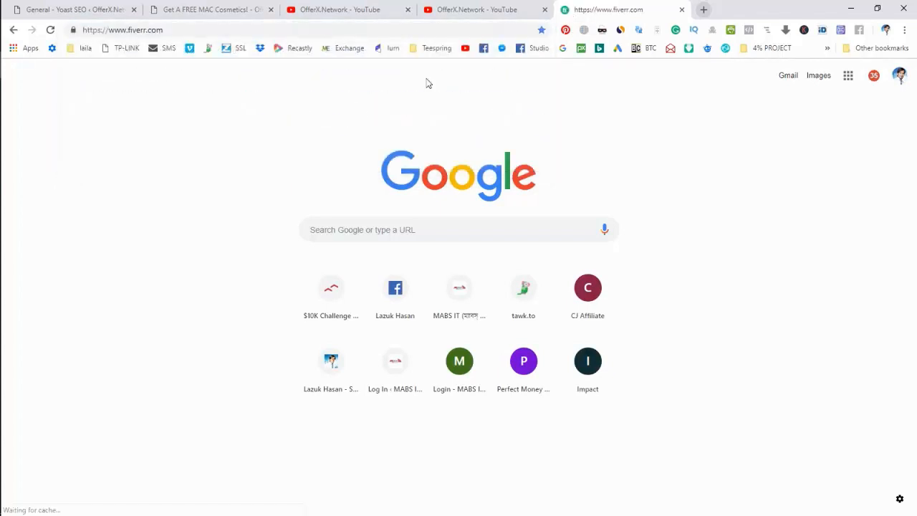
pyautogui.moveTo(318, 131)
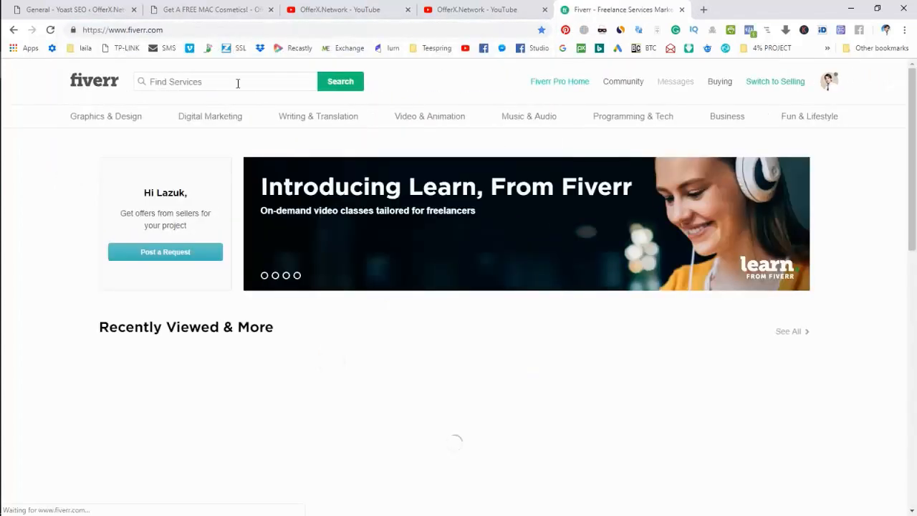
pyautogui.click(238, 83)
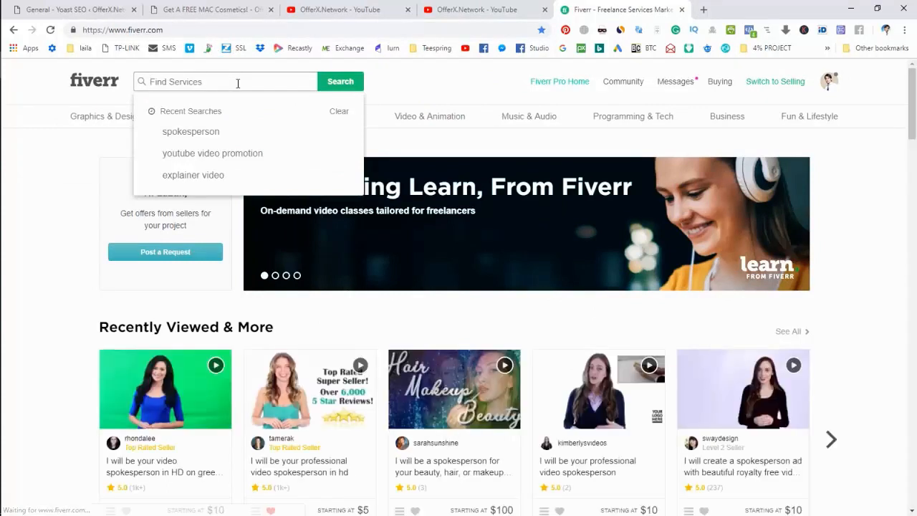
pyautogui.write('logo')
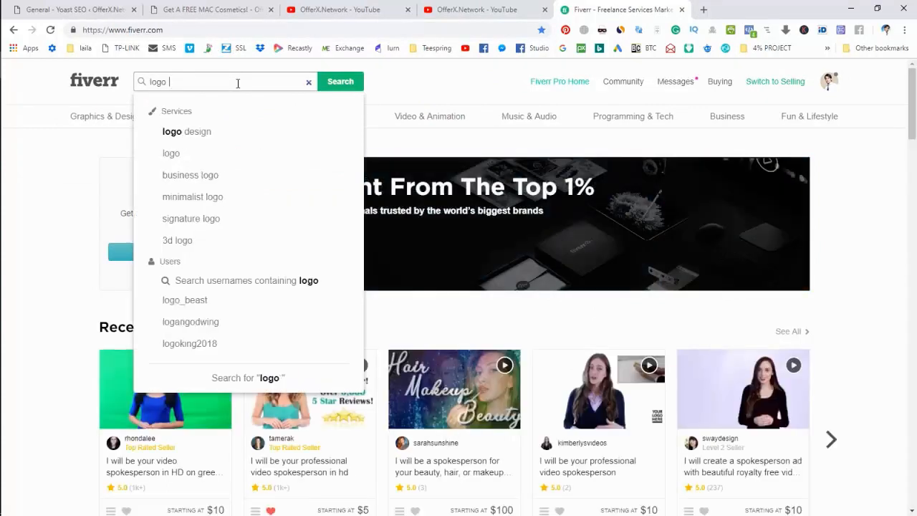
pyautogui.write(' design')
pyautogui.press('Return')
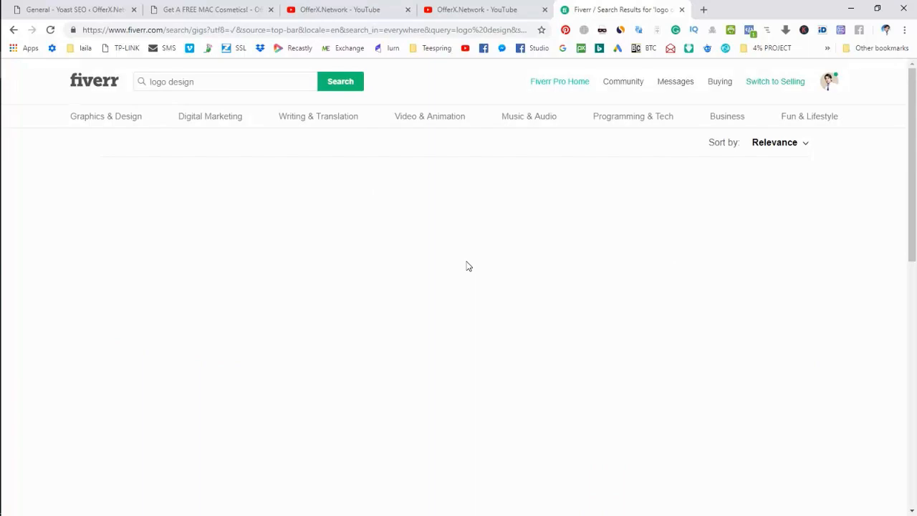
# - Filter the logo design results to $5 gigs
pyautogui.scroll(-2, 177, 396)
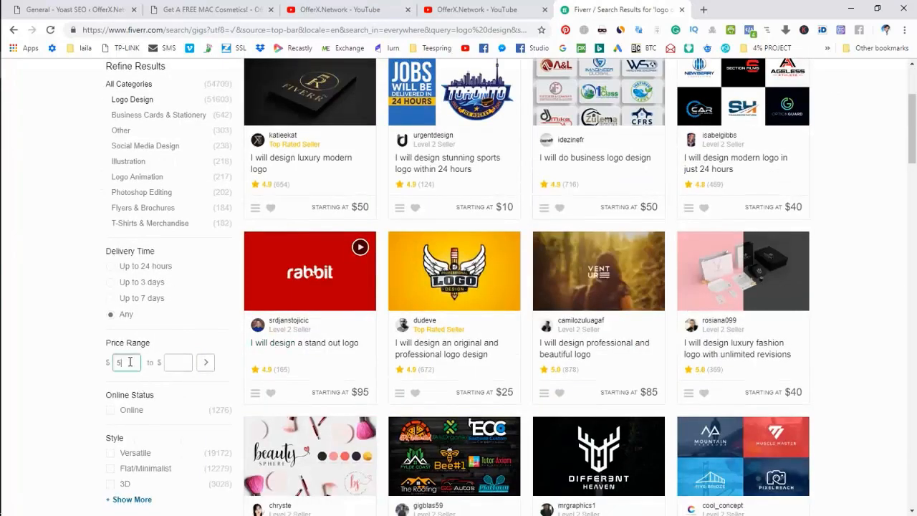
pyautogui.click(184, 361)
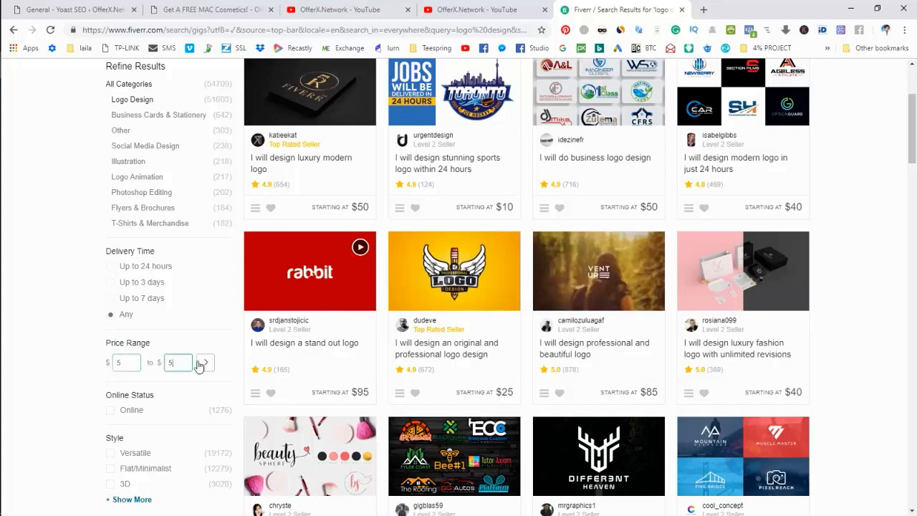
pyautogui.click(204, 364)
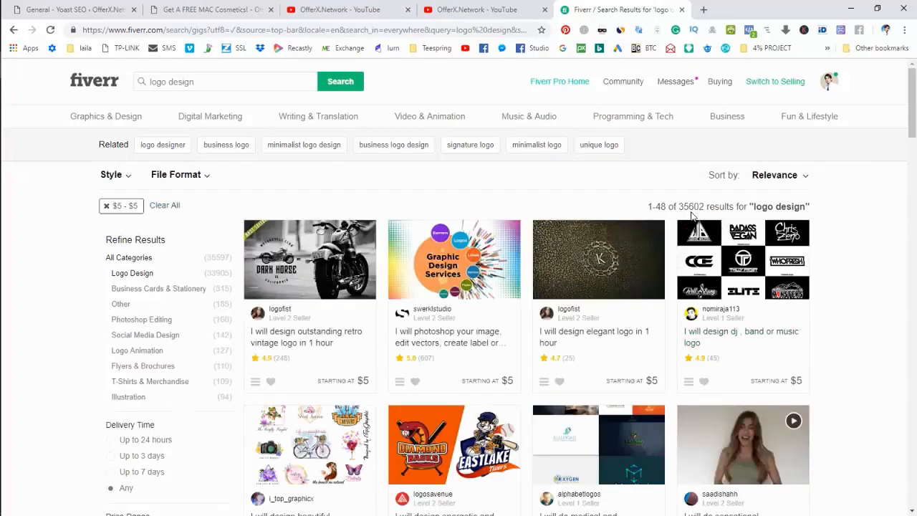
pyautogui.scroll(-1, 834, 293)
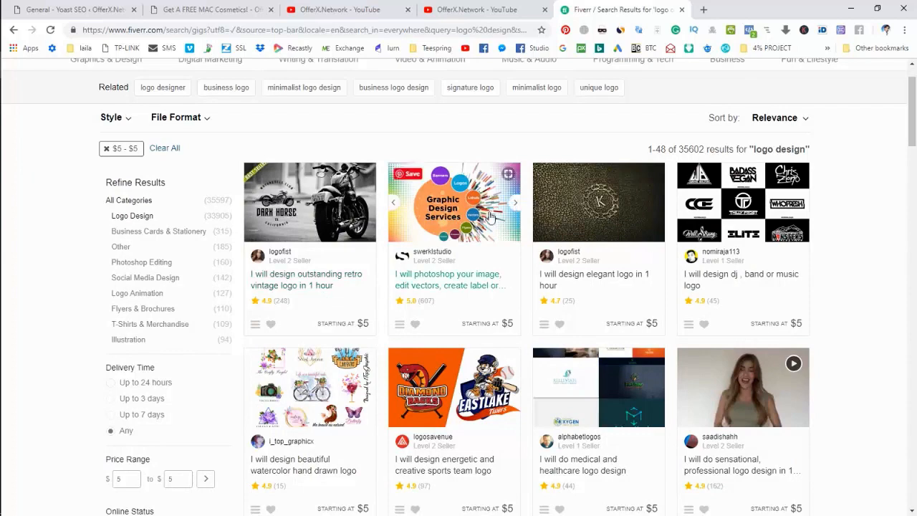
pyautogui.scroll(-2, 532, 392)
pyautogui.scroll(3, 532, 392)
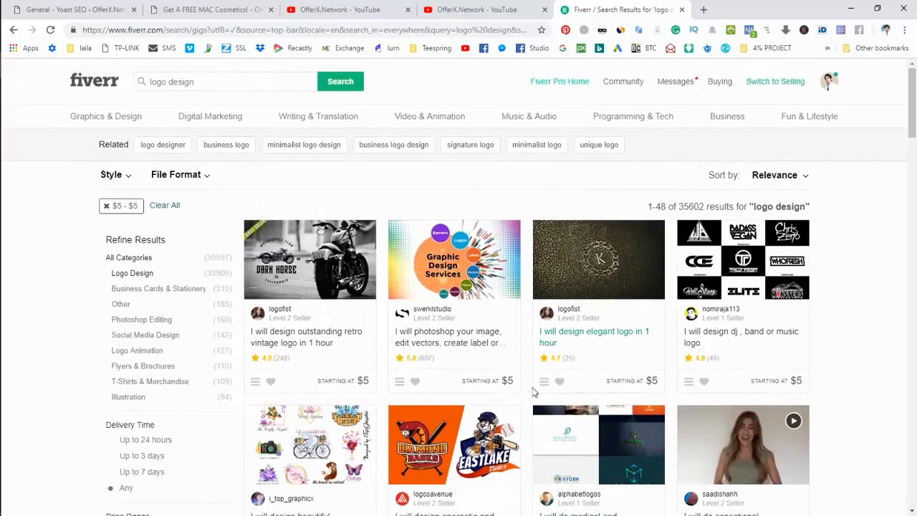
# - Return to the Fiverr results and open a blank new browser tab
pyautogui.click(523, 9)
pyautogui.click(622, 9)
pyautogui.click(704, 10)
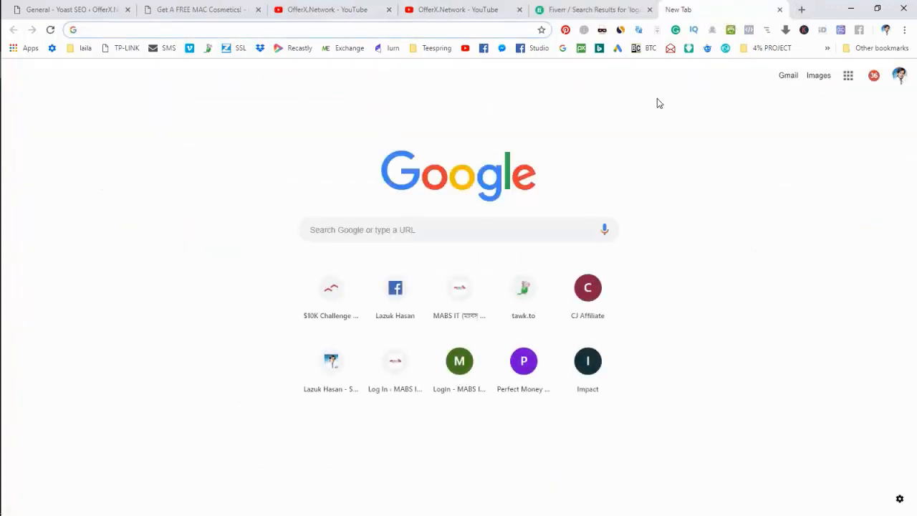
# - Launch Adobe Photoshop 7.0 from the Start menu
pyautogui.moveTo(1, 264)
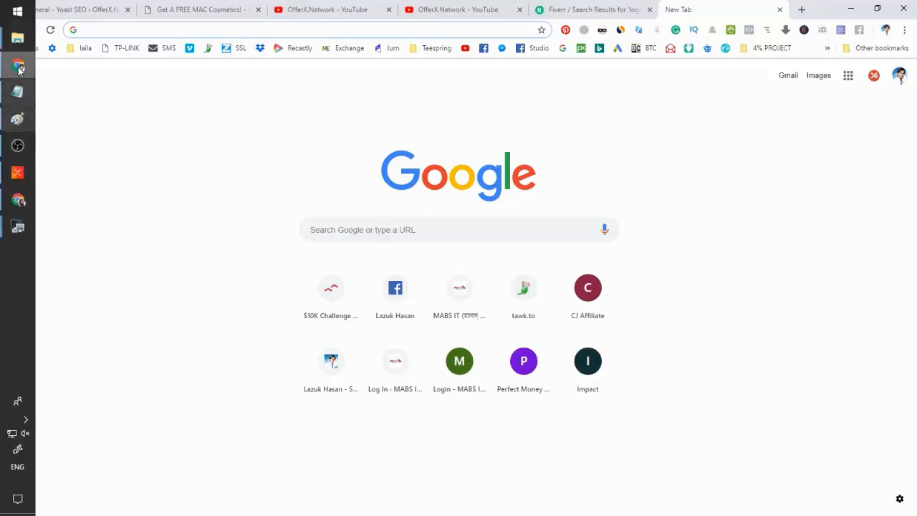
pyautogui.click(18, 11)
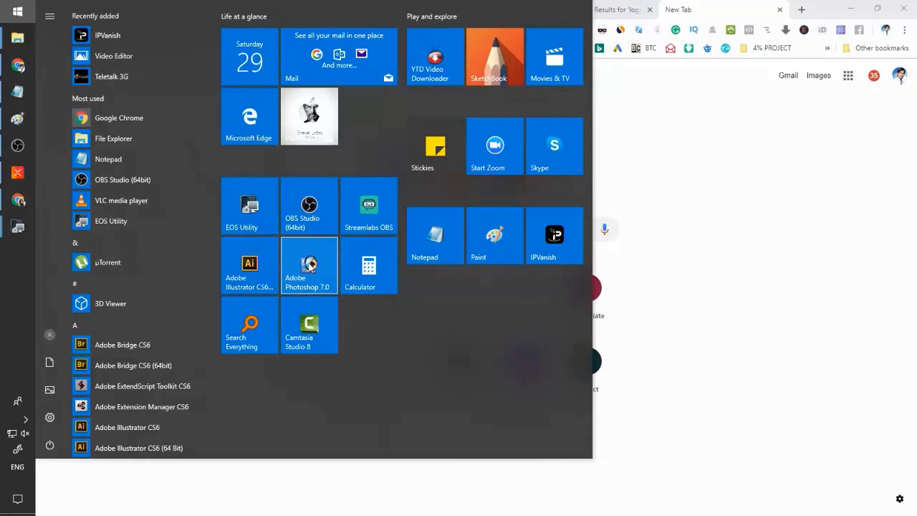
pyautogui.click(309, 265)
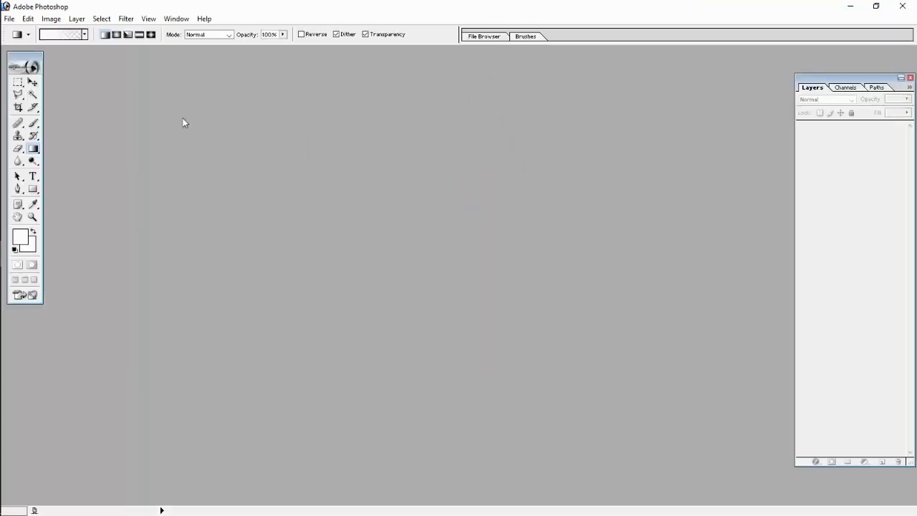
# - Create a new 500 × 500 pixel document and enlarge its window around the canvas
pyautogui.click(14, 20)
pyautogui.click(28, 30)
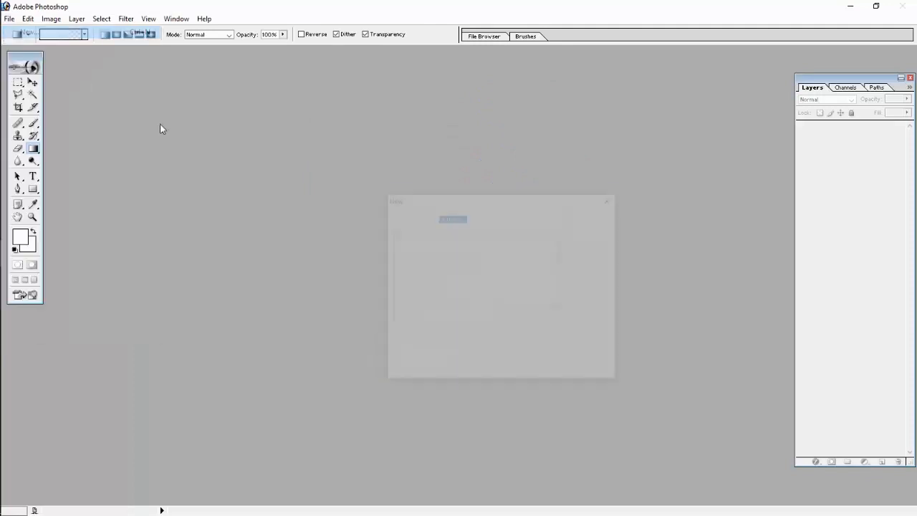
pyautogui.press('Tab')
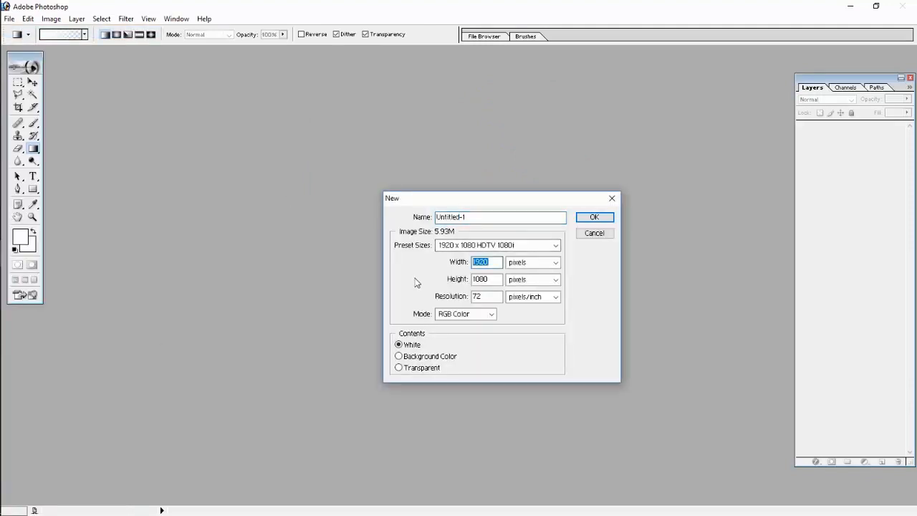
pyautogui.write('500')
pyautogui.press('Tab')
pyautogui.press('Tab')
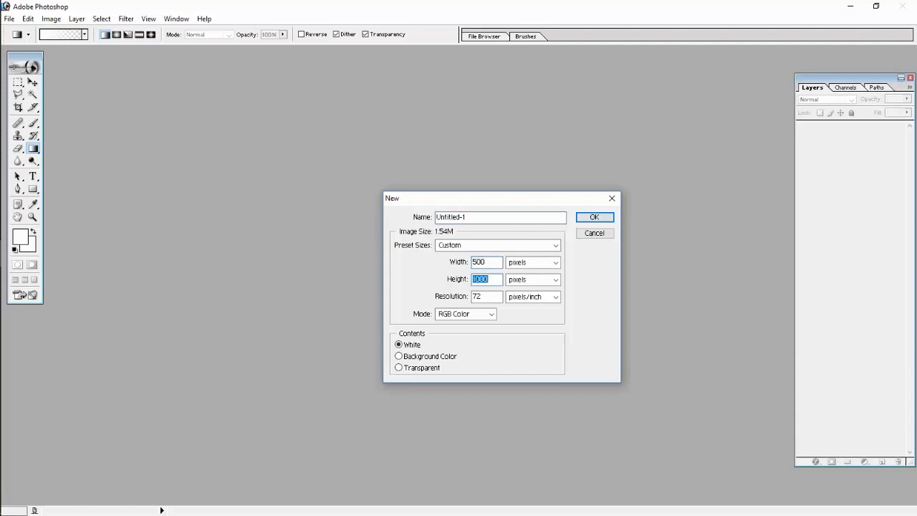
pyautogui.write('5')
pyautogui.press('Return')
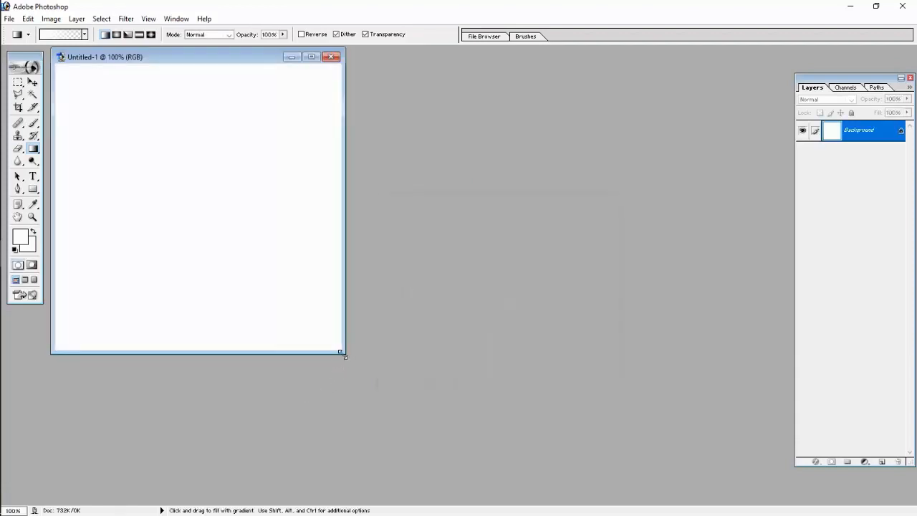
pyautogui.moveTo(343, 355); pyautogui.dragTo(509, 425)
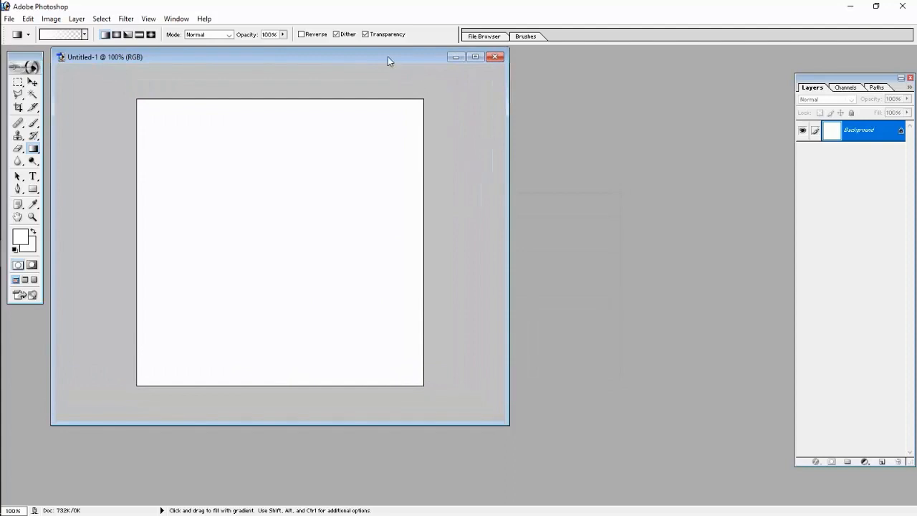
pyautogui.moveTo(387, 61); pyautogui.dragTo(515, 76)
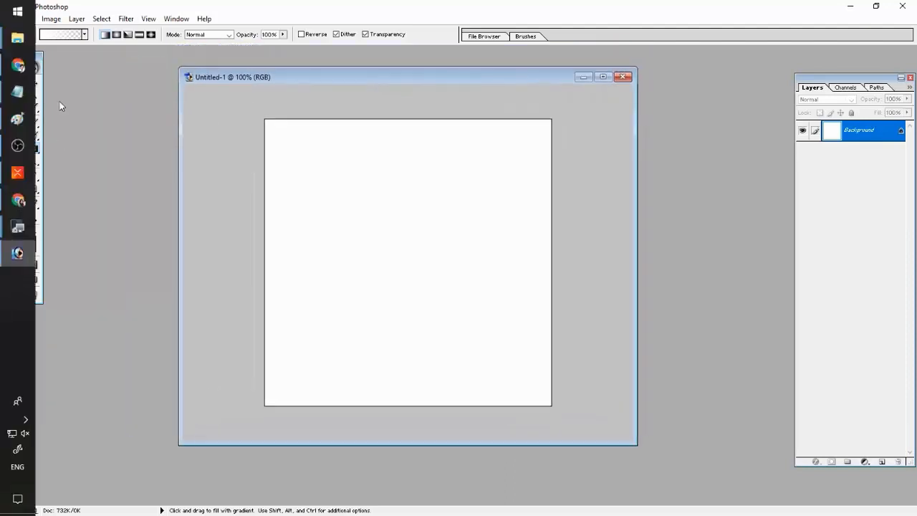
# - Search Google Images for 'x logo png'
pyautogui.click(17, 65)
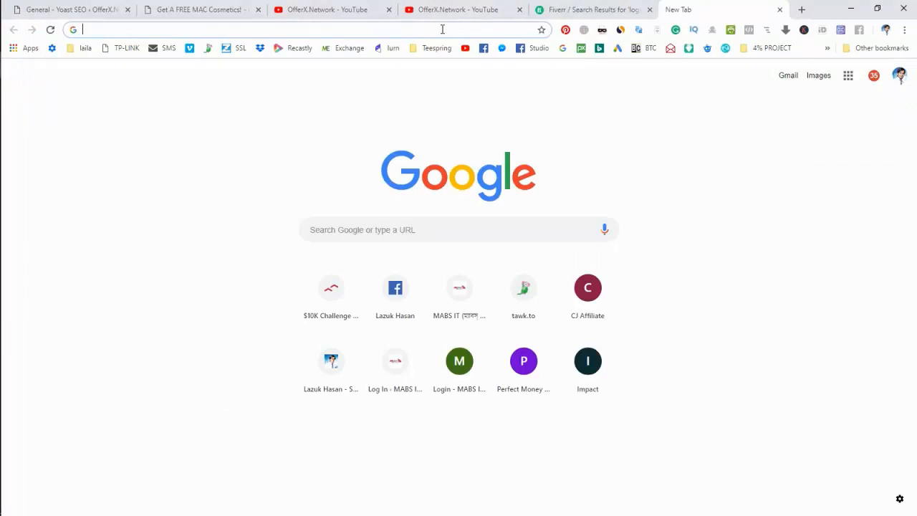
pyautogui.write('x logo')
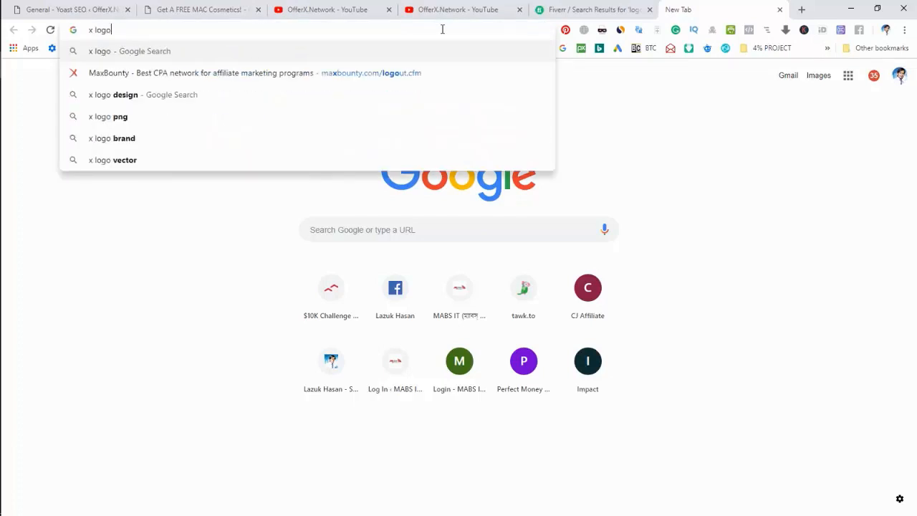
pyautogui.press('Return')
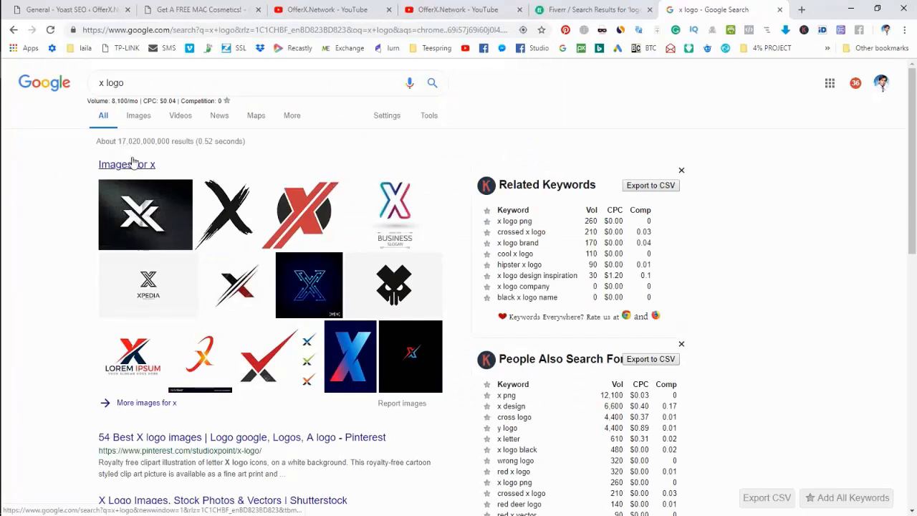
pyautogui.click(137, 118)
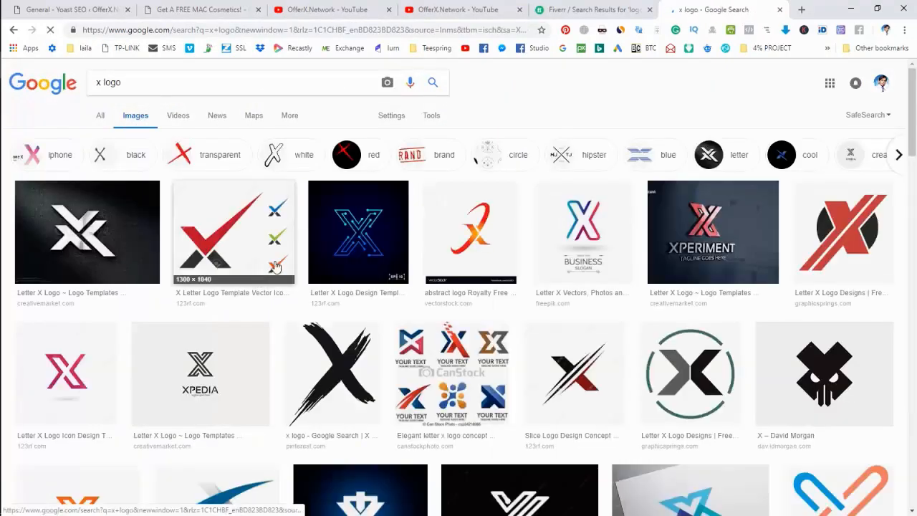
pyautogui.scroll(-2, 610, 333)
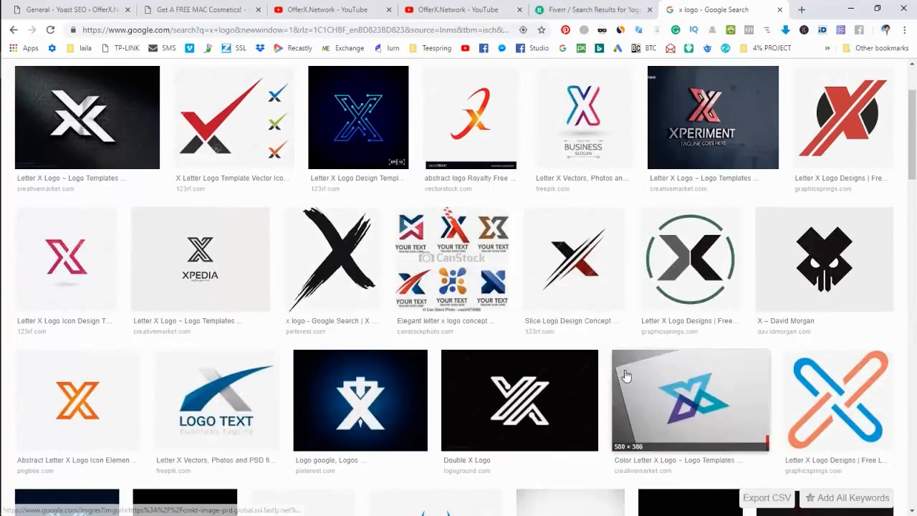
pyautogui.scroll(2, 430, 323)
pyautogui.click(154, 78)
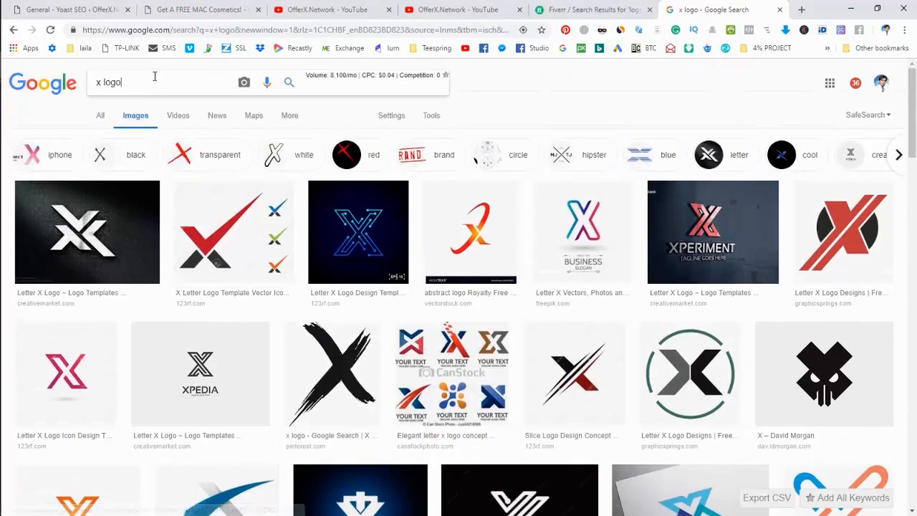
pyautogui.write('png')
pyautogui.press('Return')
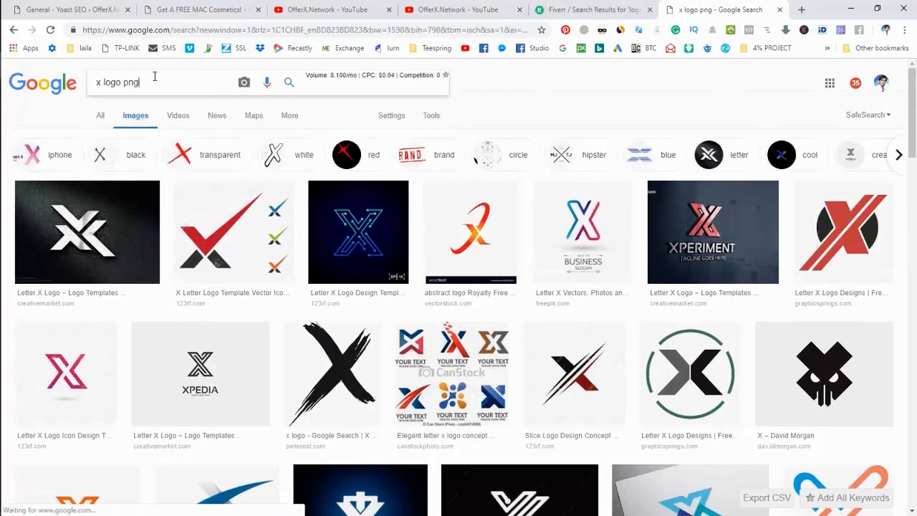
# - Save the Red x Logos image as a PNG into the mac cosmetics folder
pyautogui.scroll(-3, 326, 346)
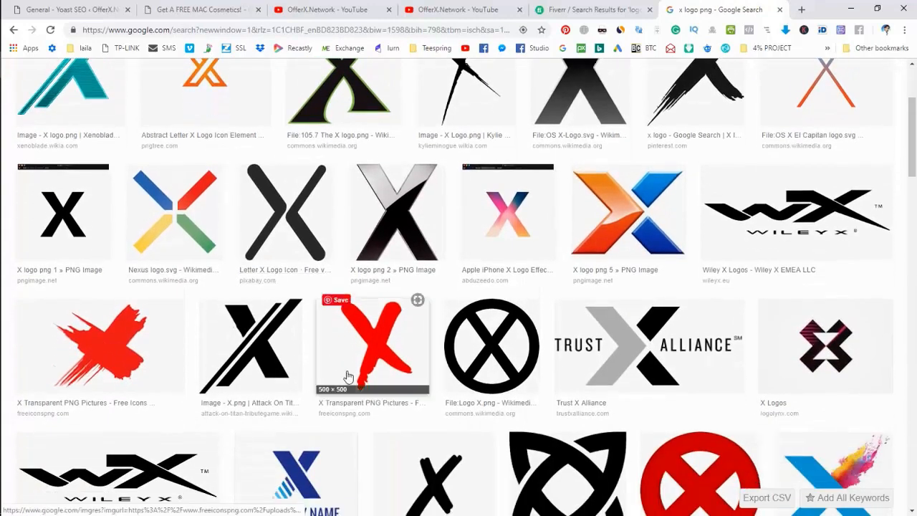
pyautogui.scroll(-3, 367, 351)
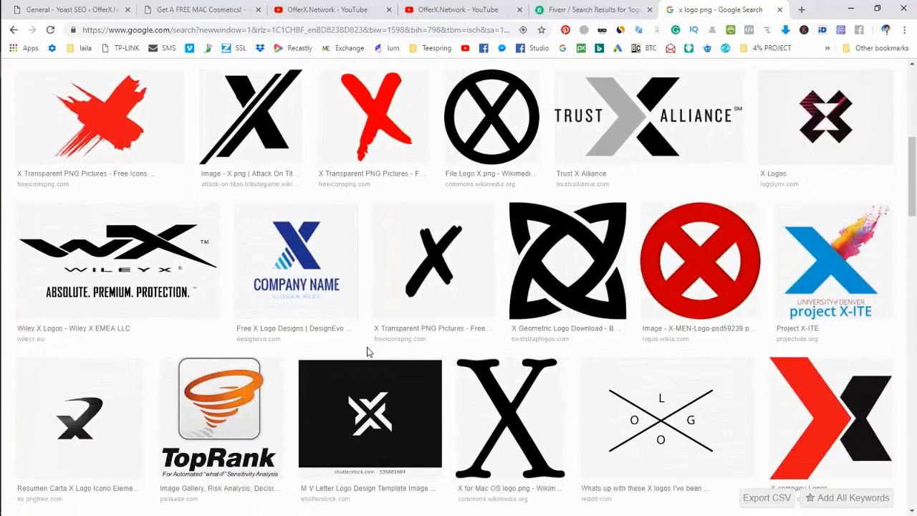
pyautogui.scroll(-3, 367, 351)
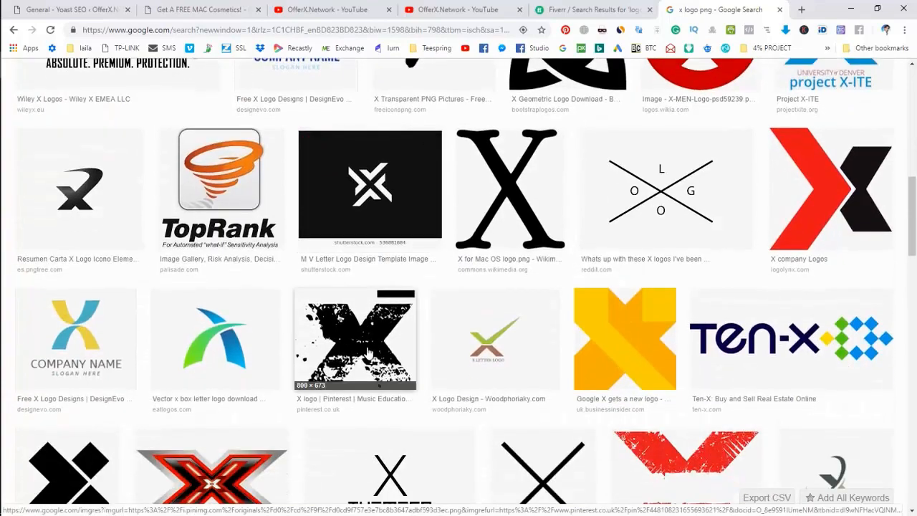
pyautogui.scroll(-3, 367, 351)
pyautogui.scroll(-2, 367, 351)
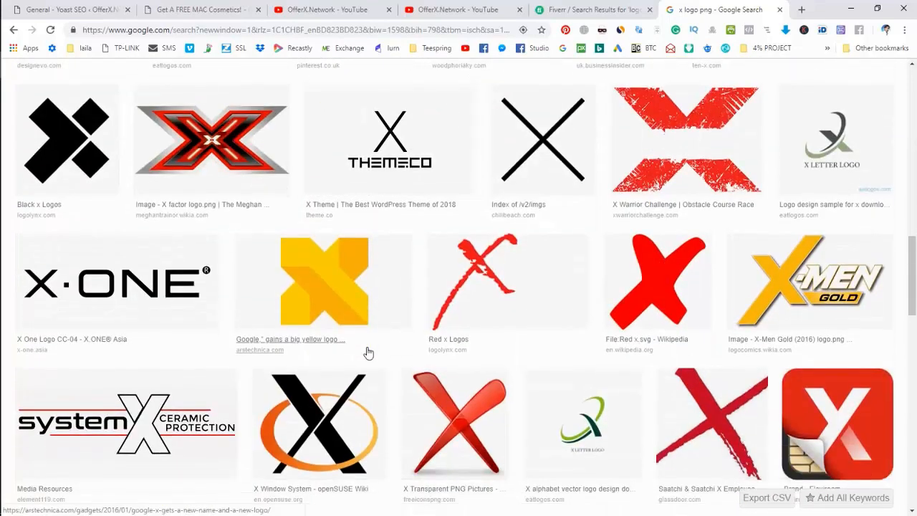
pyautogui.scroll(-2, 368, 353)
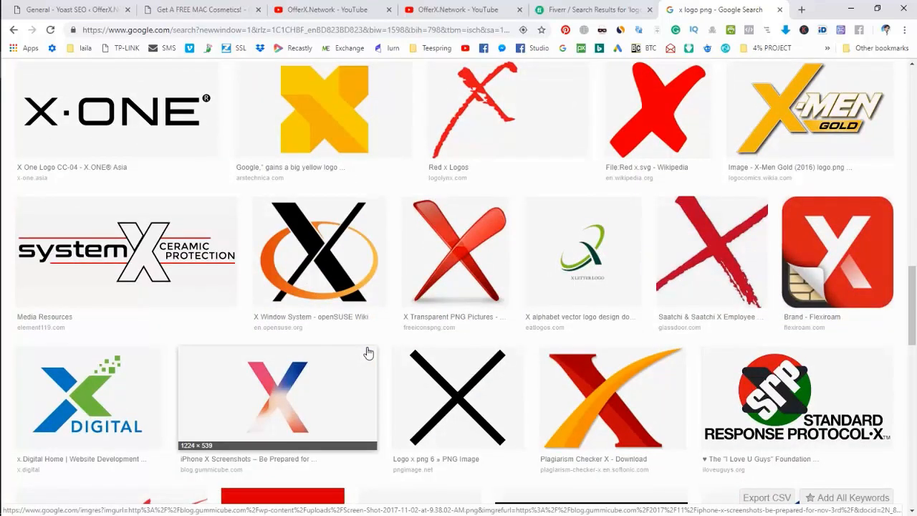
pyautogui.scroll(-2, 368, 352)
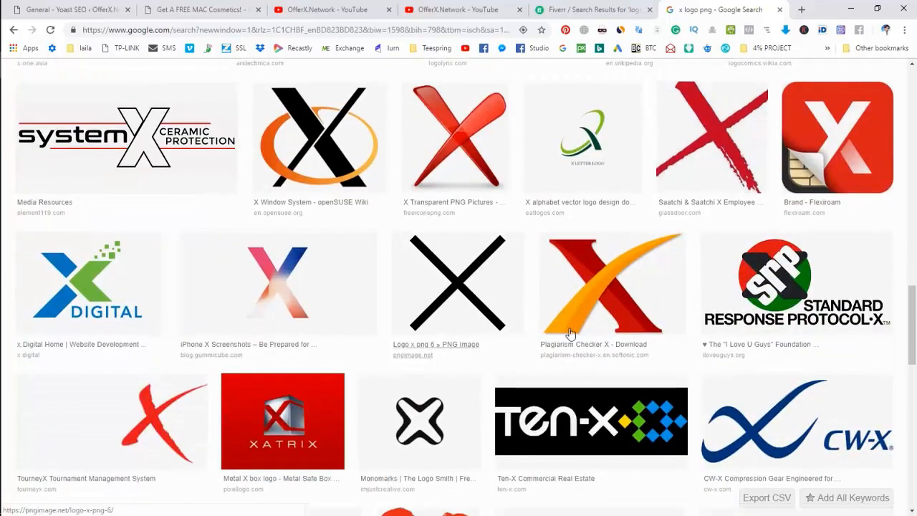
pyautogui.scroll(-1, 597, 286)
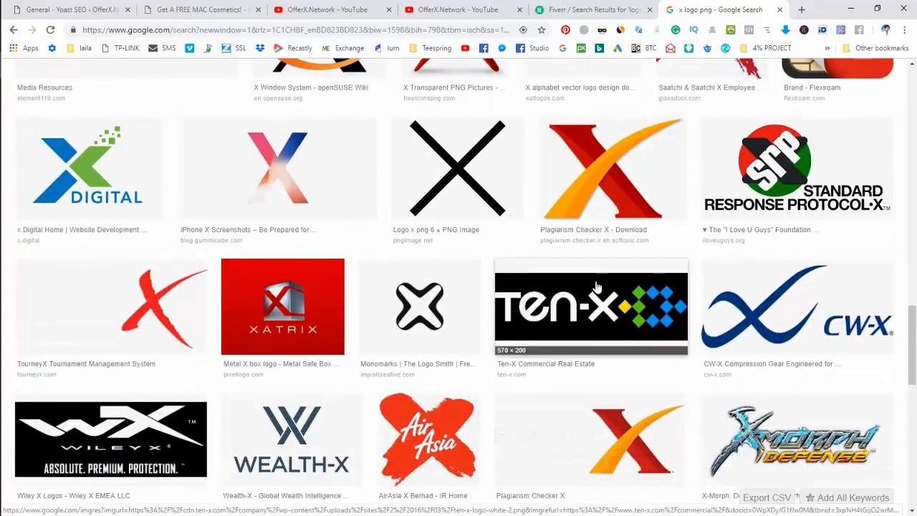
pyautogui.scroll(1, 597, 286)
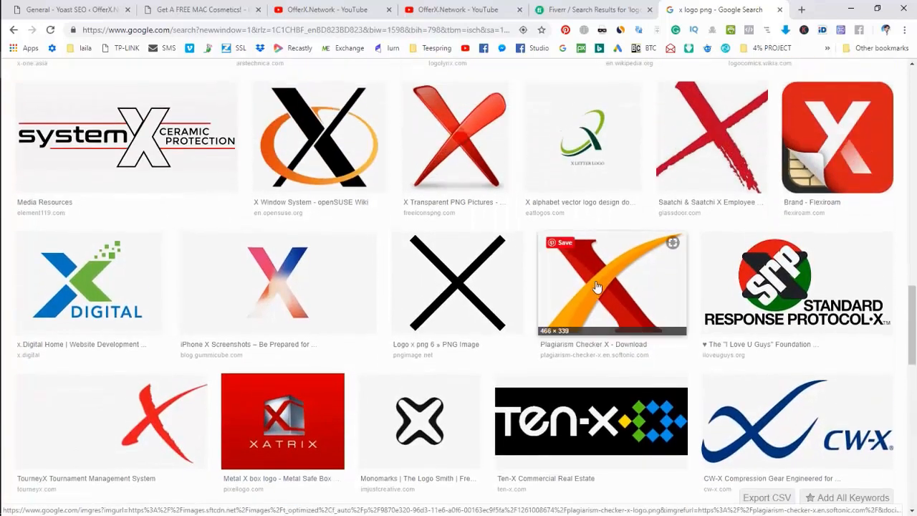
pyautogui.scroll(-4, 597, 287)
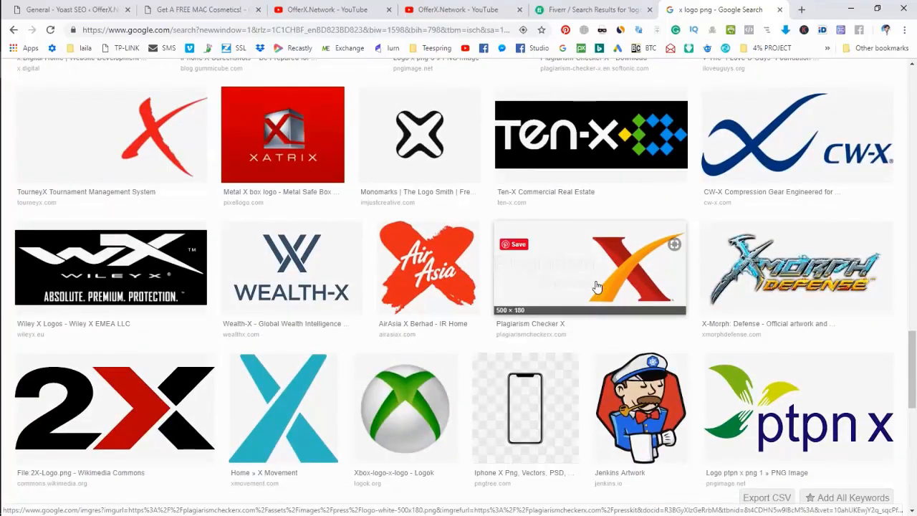
pyautogui.scroll(-4, 597, 287)
pyautogui.scroll(6, 597, 286)
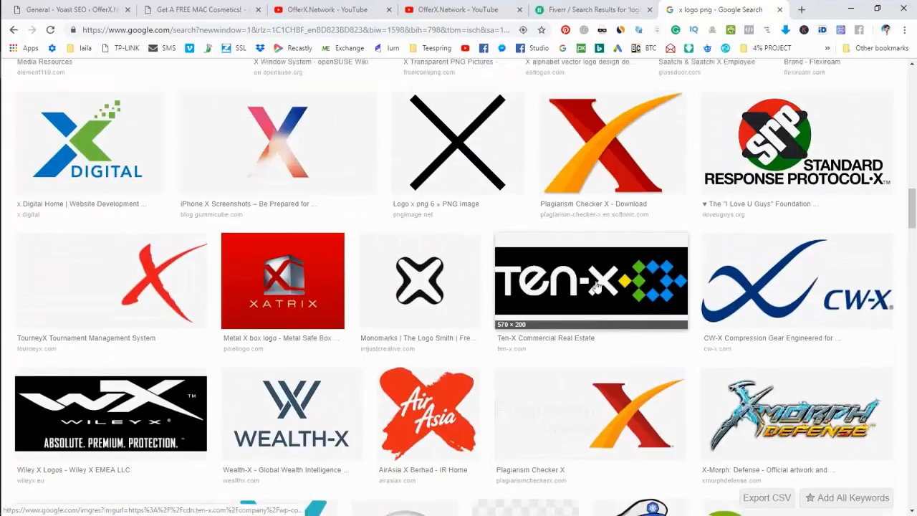
pyautogui.scroll(2, 598, 284)
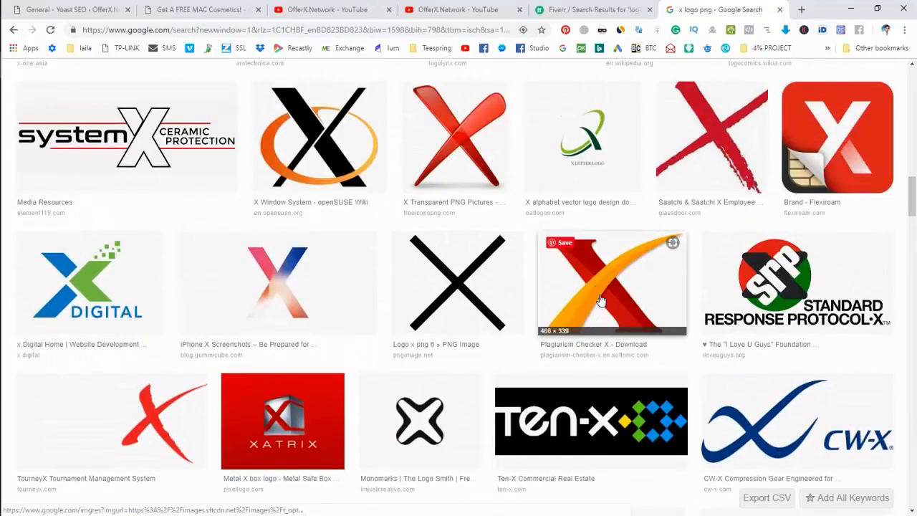
pyautogui.scroll(2, 600, 300)
pyautogui.scroll(3, 601, 300)
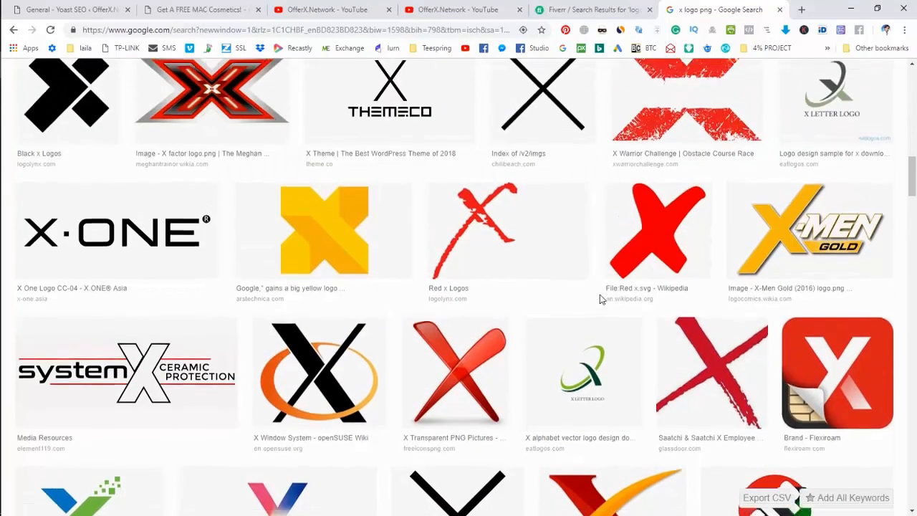
pyautogui.scroll(2, 595, 303)
pyautogui.scroll(-1, 595, 303)
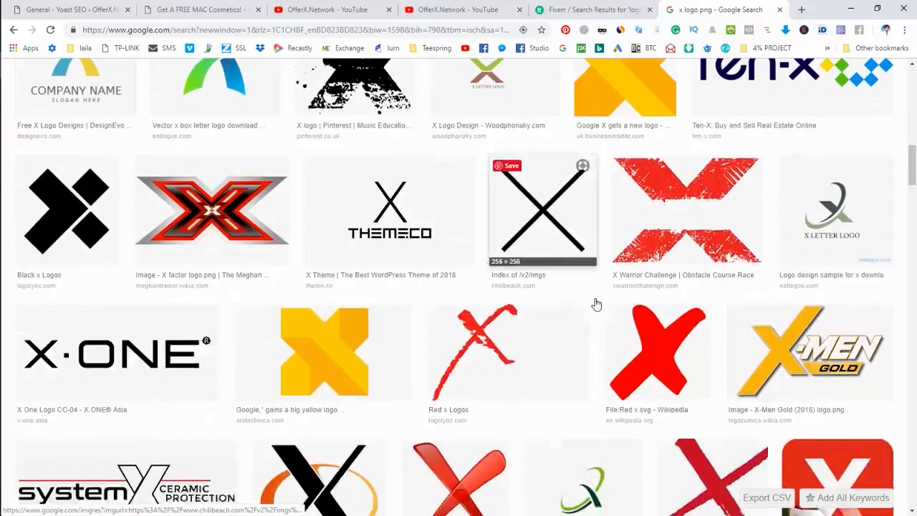
pyautogui.click(490, 328)
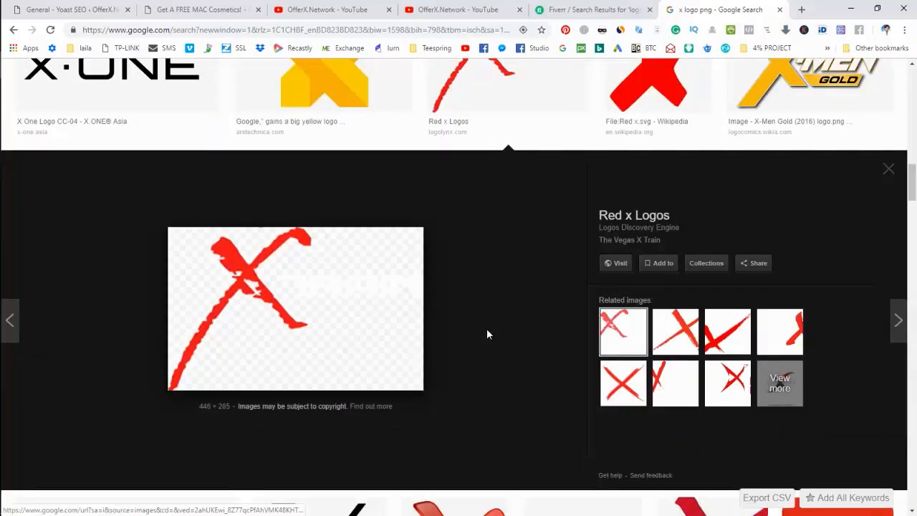
pyautogui.rightClick(248, 279)
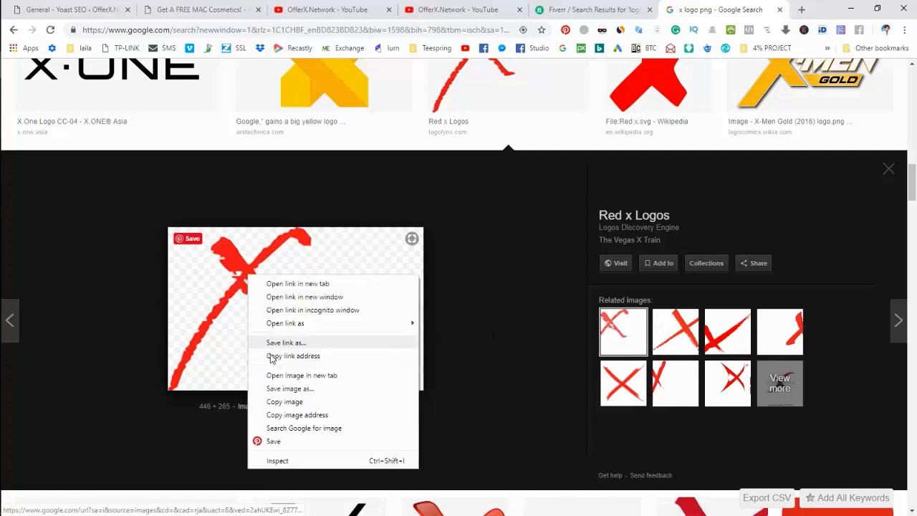
pyautogui.click(280, 388)
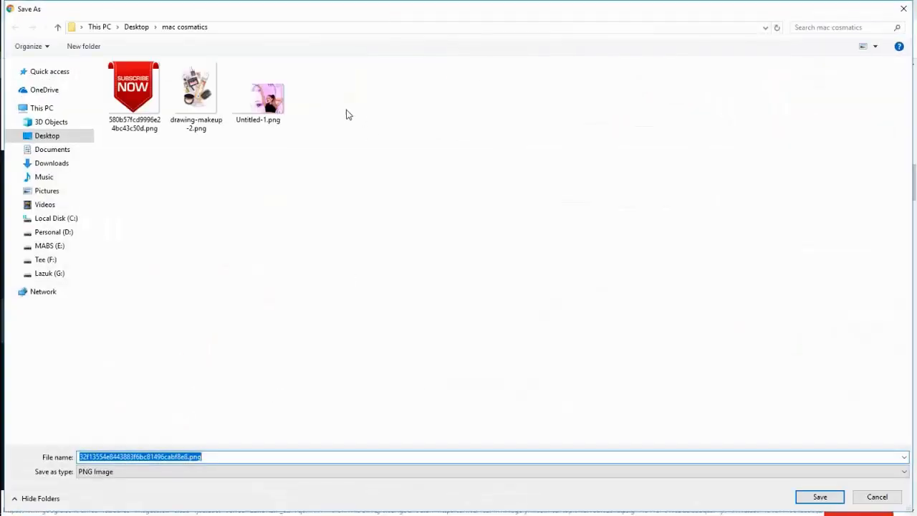
pyautogui.click(817, 496)
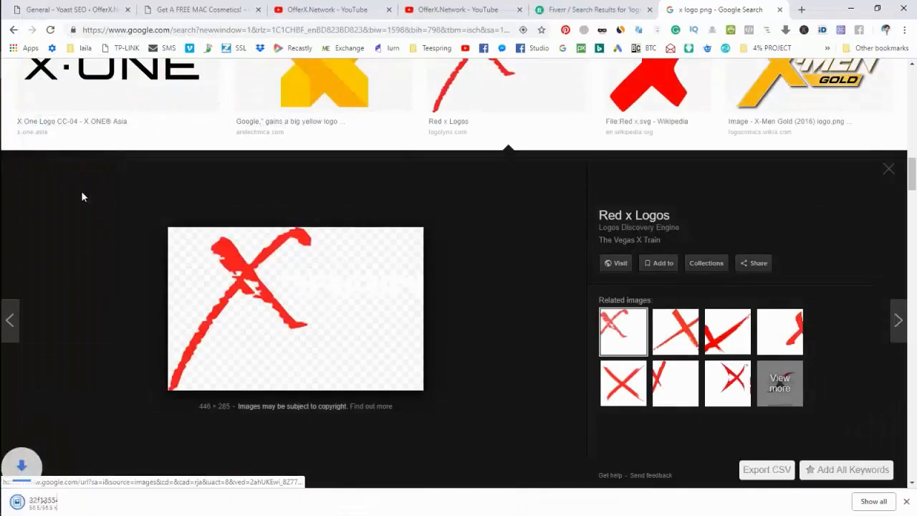
pyautogui.click(15, 229)
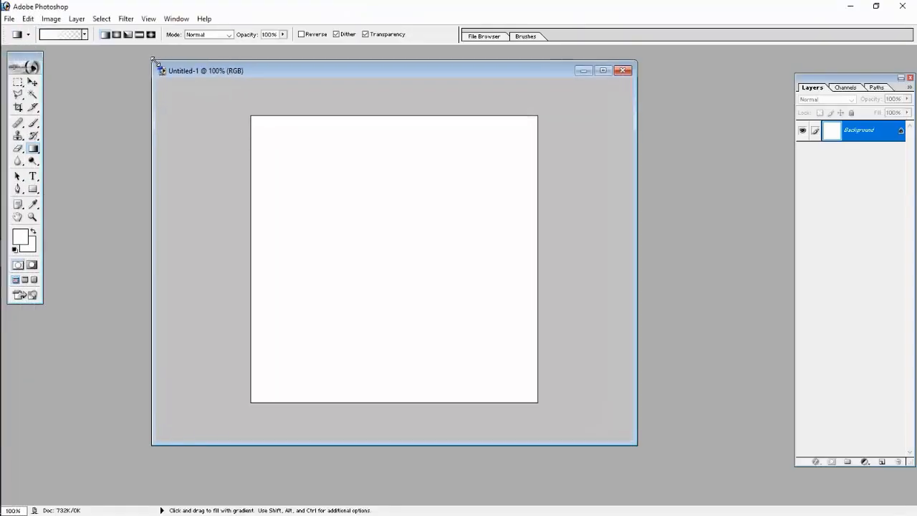
# - Open the downloaded red X PNG in Photoshop and enlarge its window
pyautogui.click(17, 147)
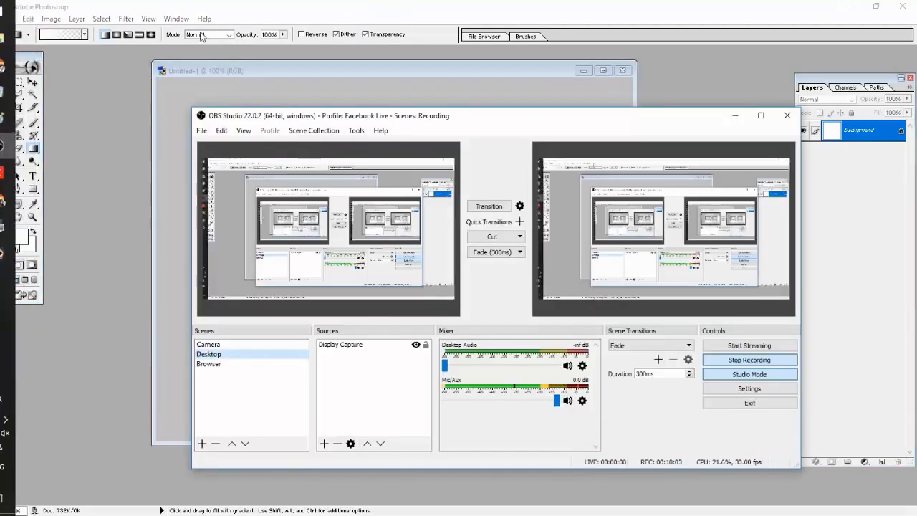
pyautogui.click(244, 69)
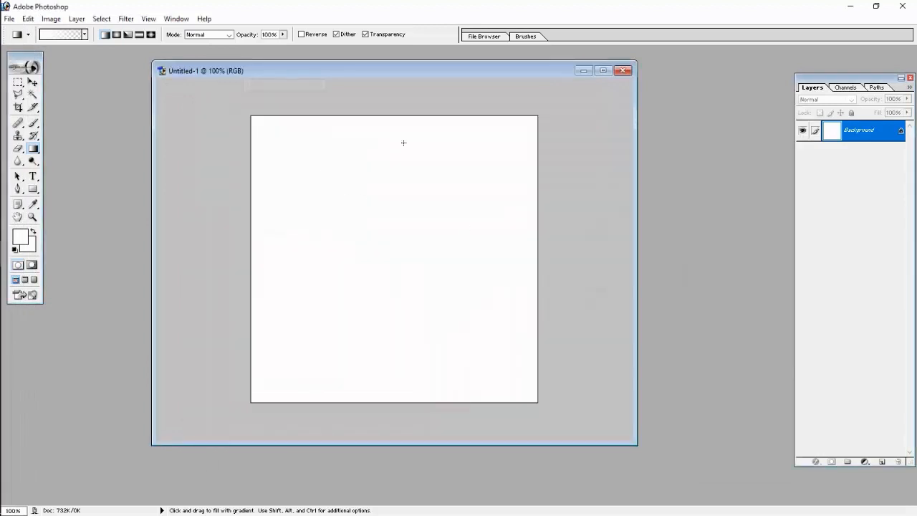
pyautogui.click(9, 19)
pyautogui.click(29, 43)
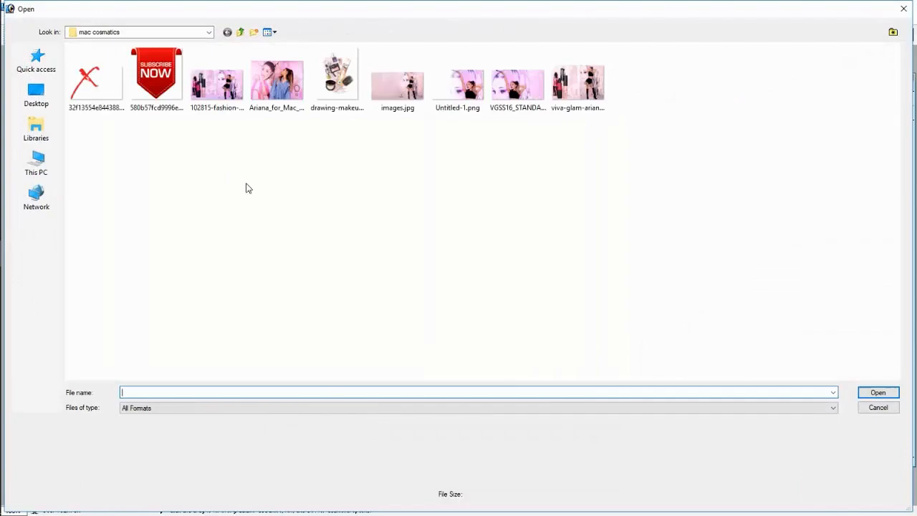
pyautogui.doubleClick(92, 81)
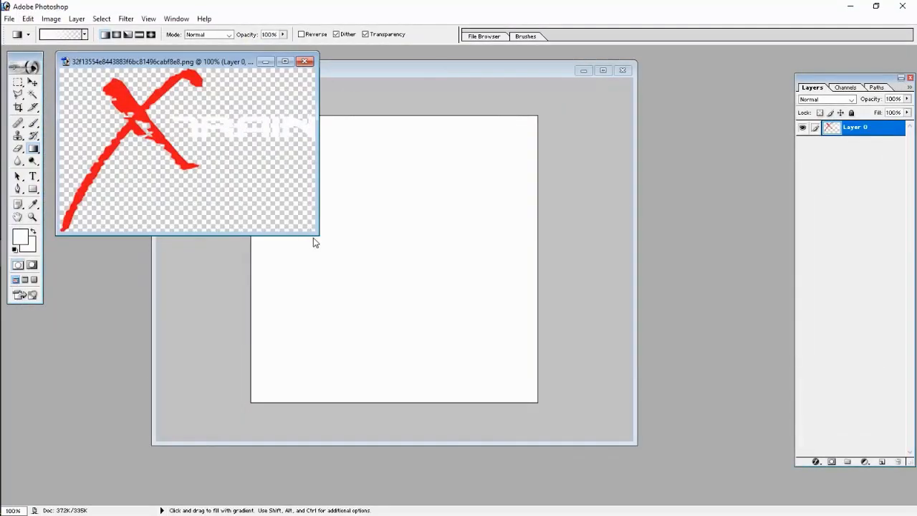
pyautogui.moveTo(320, 237); pyautogui.dragTo(494, 338)
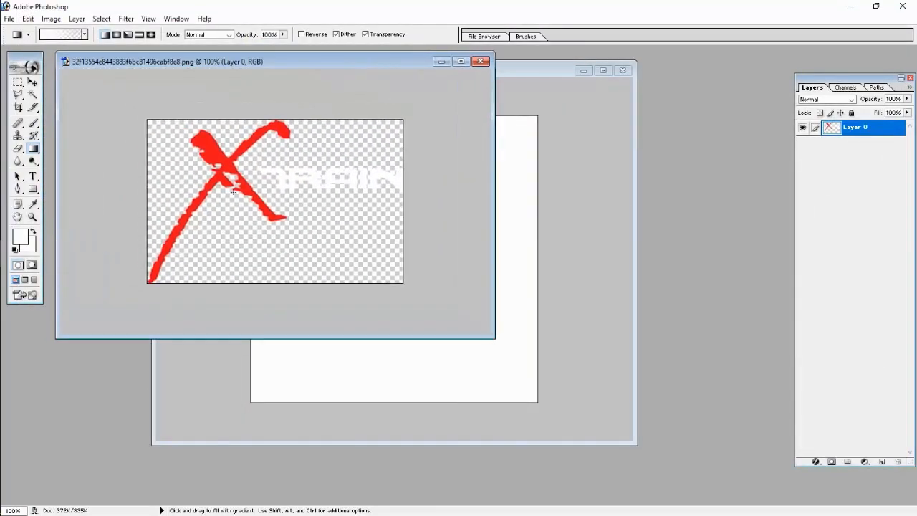
# - Marquee the red X and paste it into Untitled-1 as a new layer
pyautogui.click(18, 82)
pyautogui.click(78, 83)
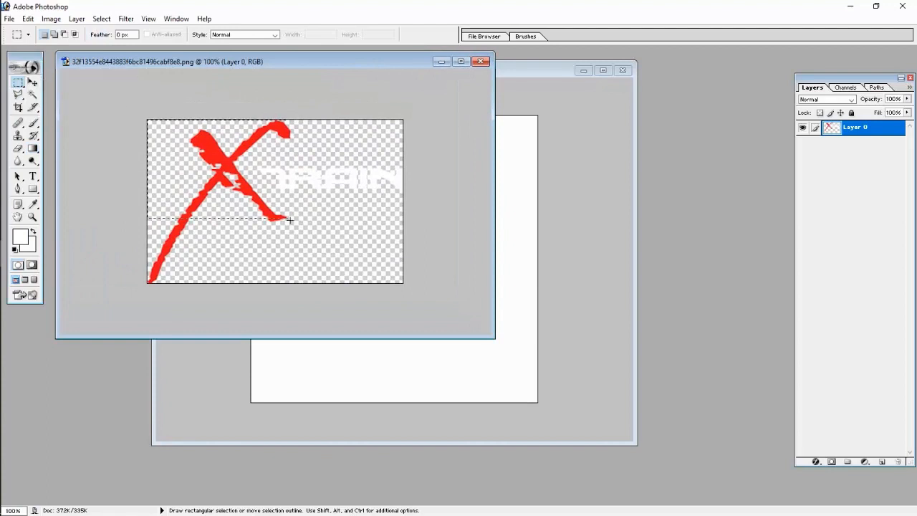
pyautogui.moveTo(289, 218); pyautogui.dragTo(303, 296)
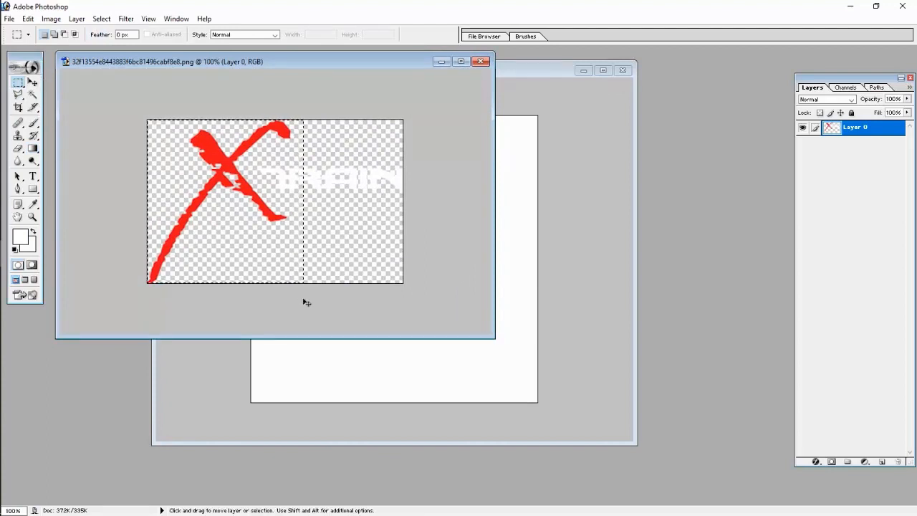
pyautogui.click(539, 73)
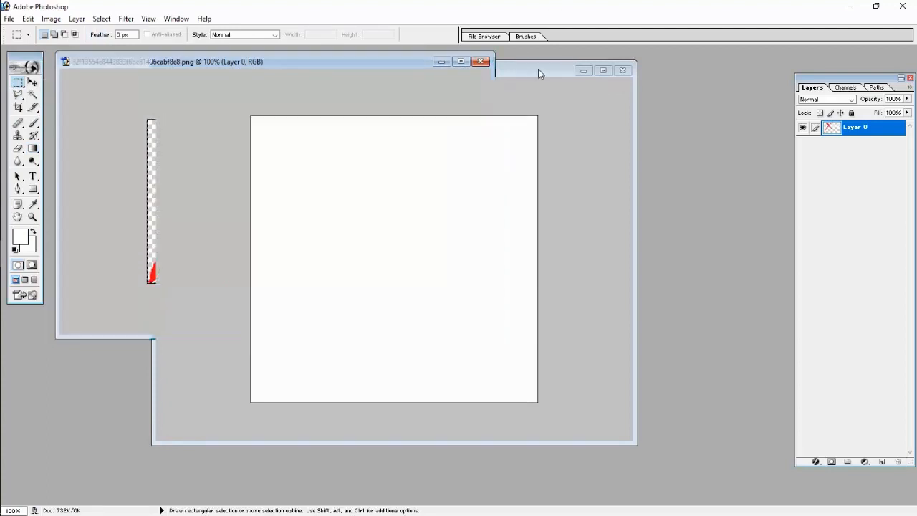
pyautogui.hotkey('ctrl', 'v')
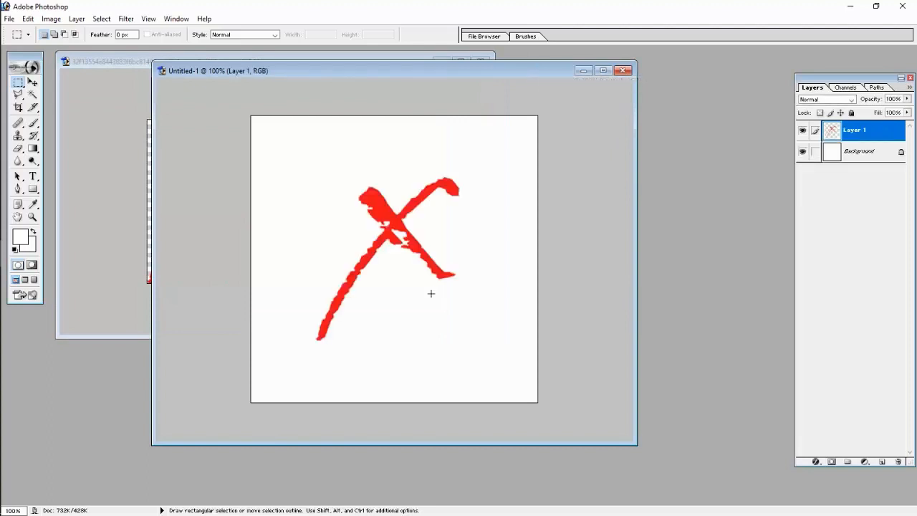
# - Select the Background layer, pick the Paint Bucket, and choose a bright magenta foreground
pyautogui.click(826, 157)
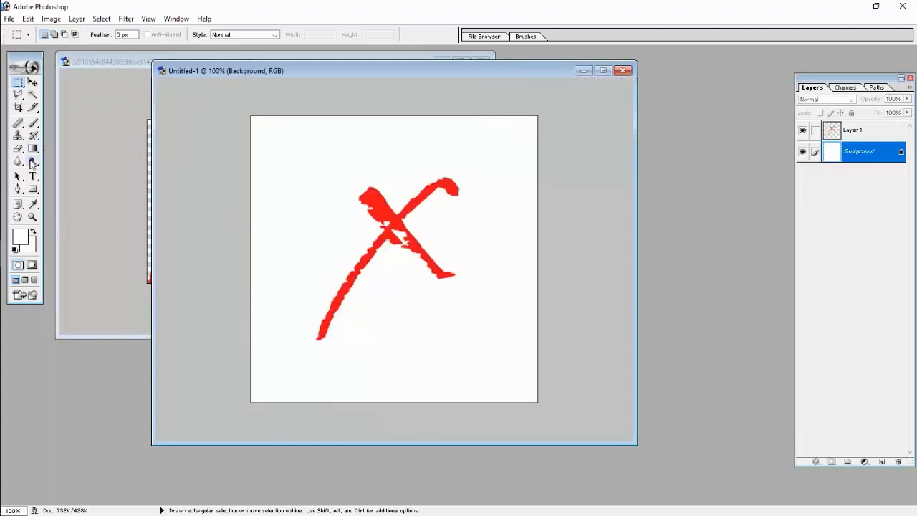
pyautogui.click(34, 150)
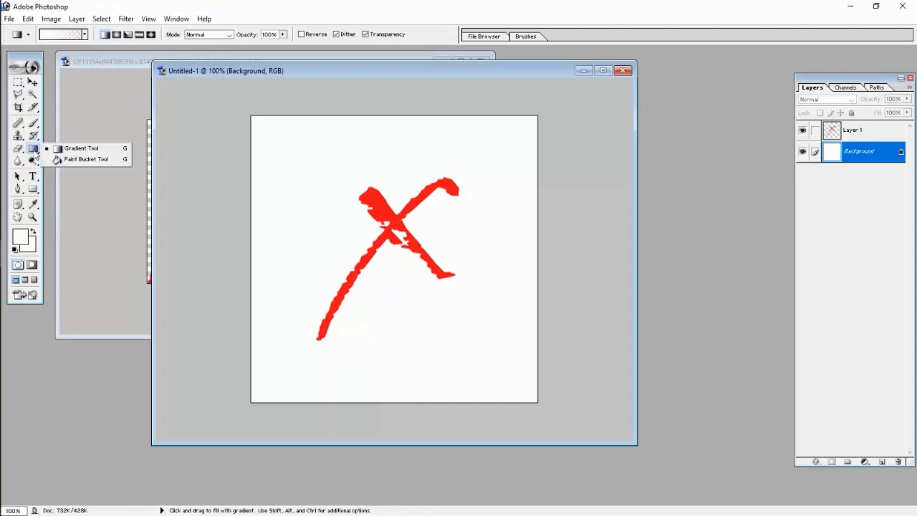
pyautogui.click(84, 159)
pyautogui.click(20, 237)
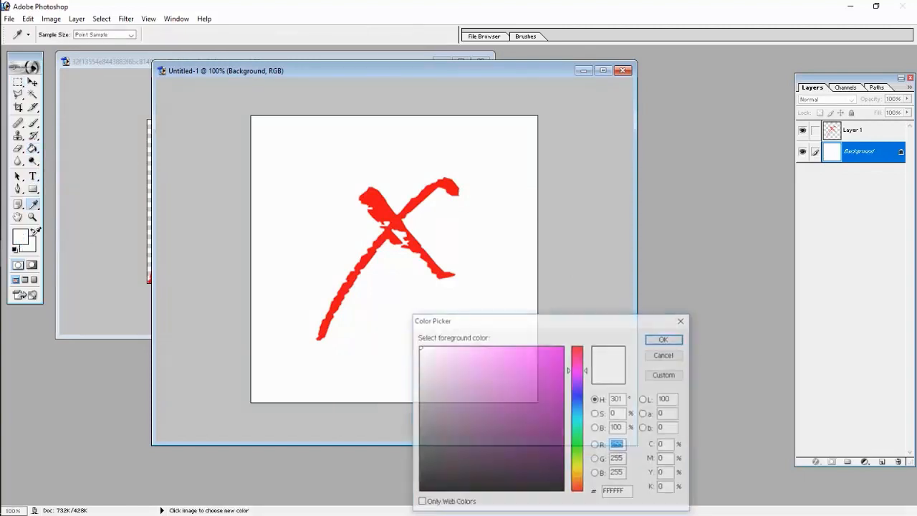
pyautogui.moveTo(519, 348); pyautogui.dragTo(565, 348)
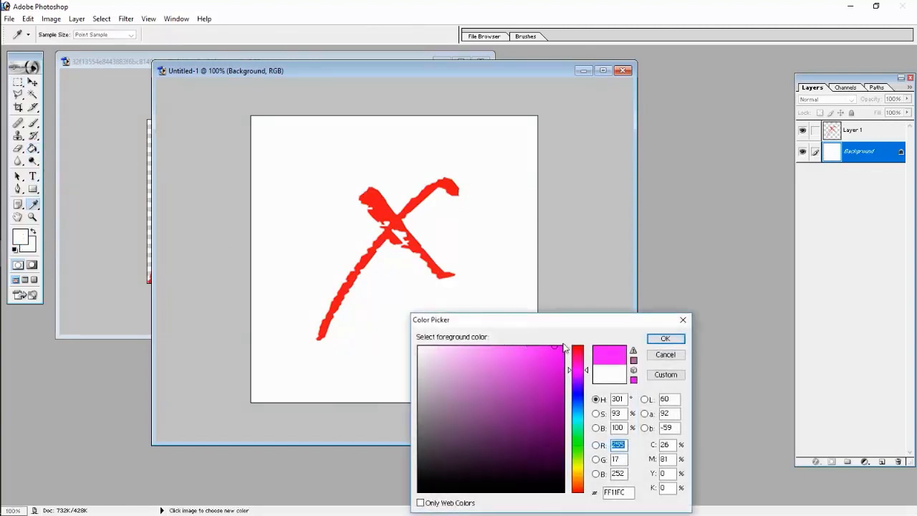
# - Fill the Background with magenta, undoing an accidental delete on it
pyautogui.click(665, 338)
pyautogui.click(509, 256)
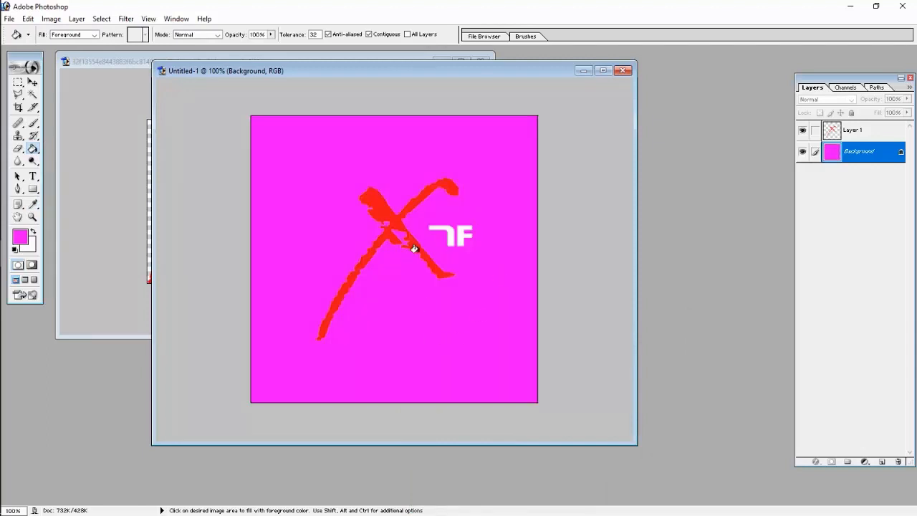
pyautogui.click(18, 83)
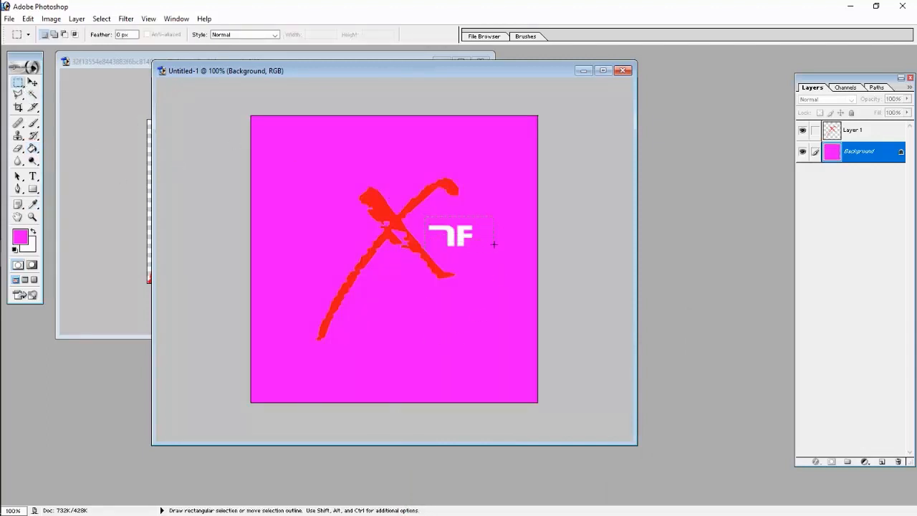
pyautogui.press('Delete')
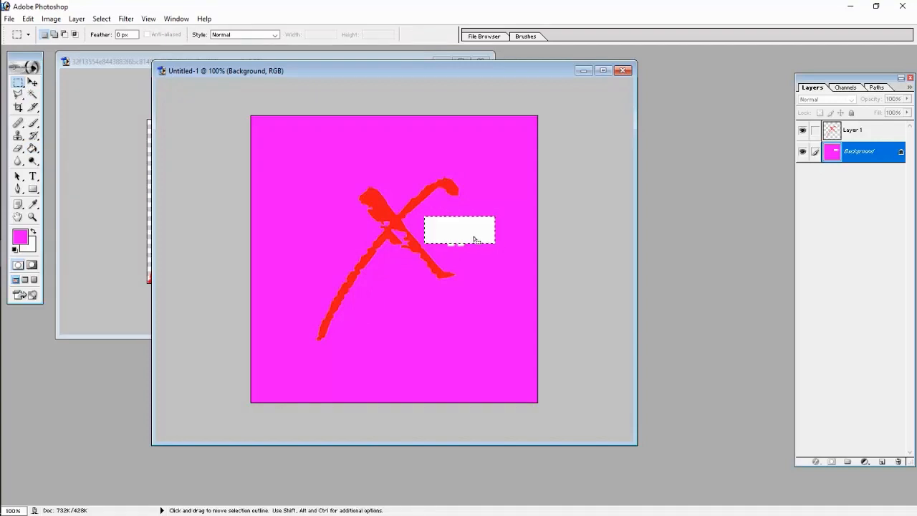
pyautogui.hotkey('ctrl', 'z')
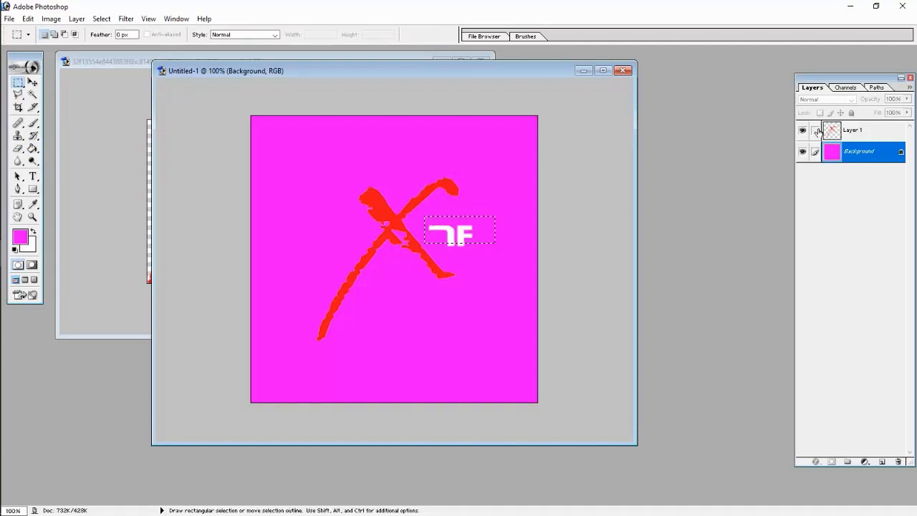
# - Delete the white TF letters from Layer 1 and shift the red X right
pyautogui.click(824, 132)
pyautogui.press('Delete')
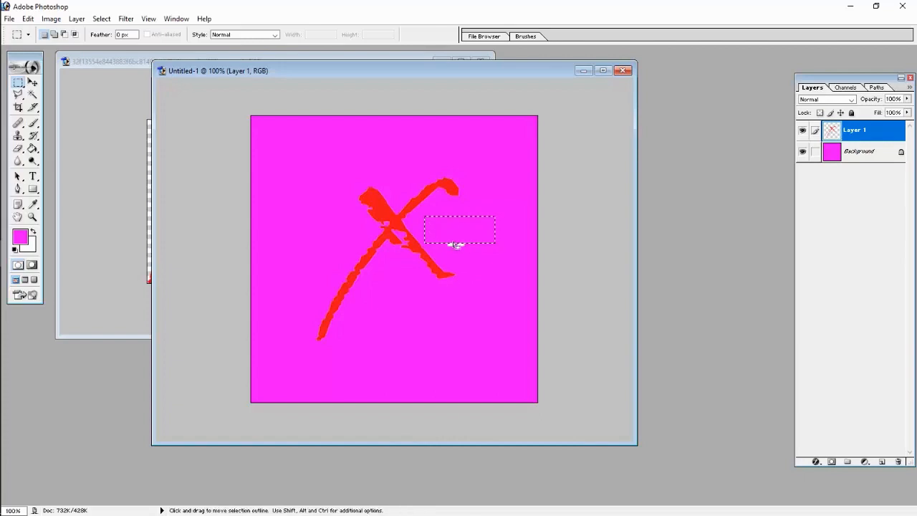
pyautogui.click(455, 245)
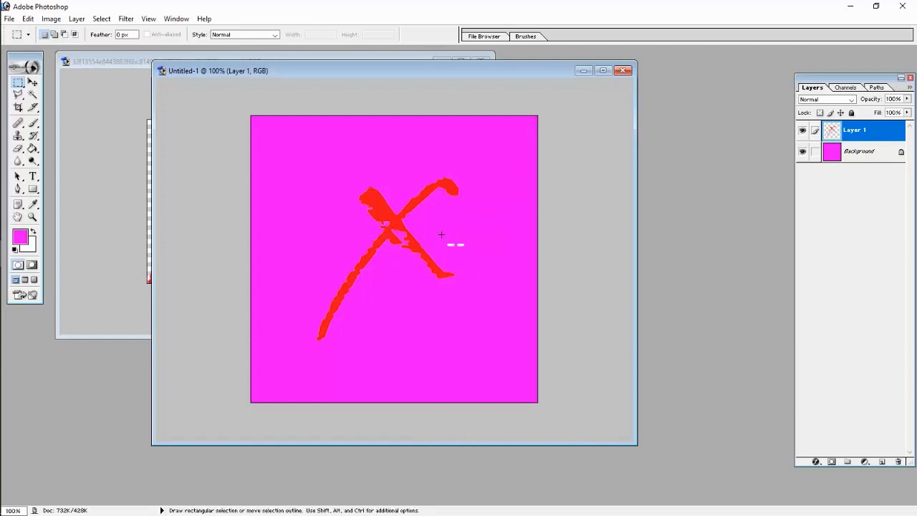
pyautogui.hotkey('ctrl', 'x')
pyautogui.click(33, 84)
pyautogui.moveTo(433, 231); pyautogui.dragTo(462, 236)
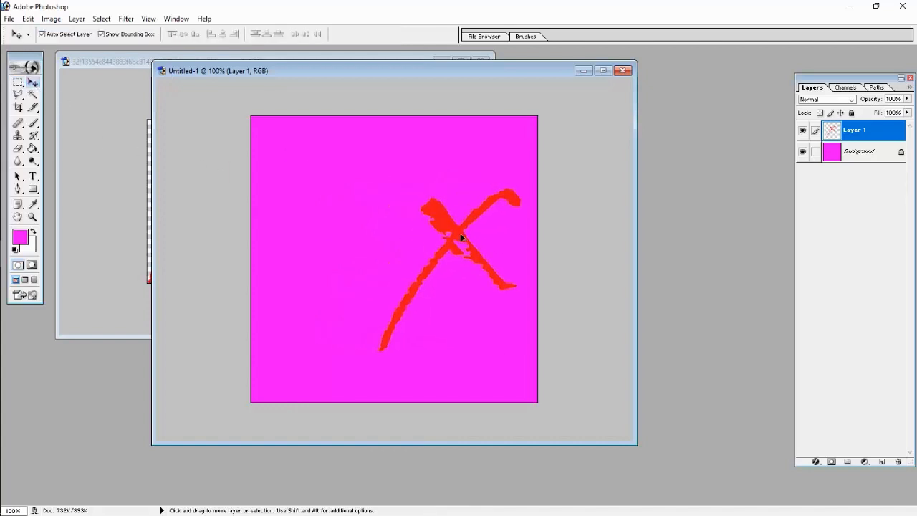
# - Swap colours and refill the Background layer with white
pyautogui.click(831, 157)
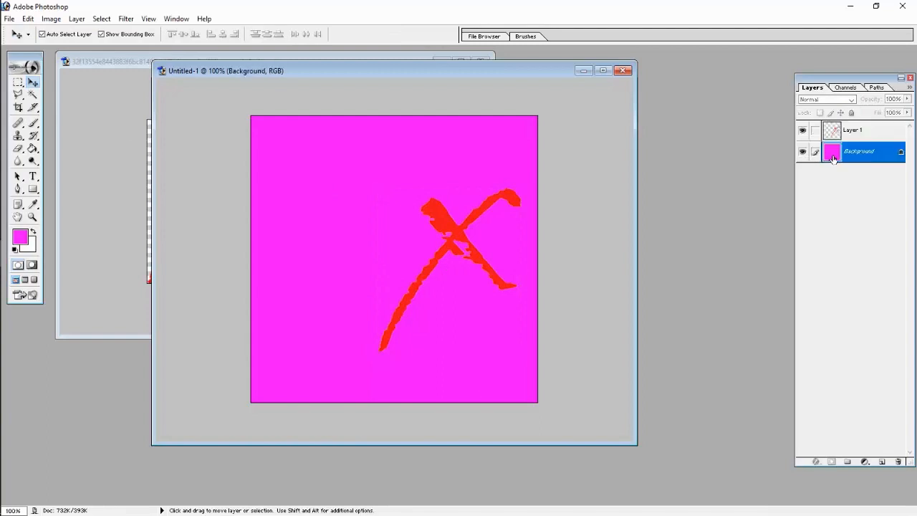
pyautogui.click(33, 232)
pyautogui.press('g')
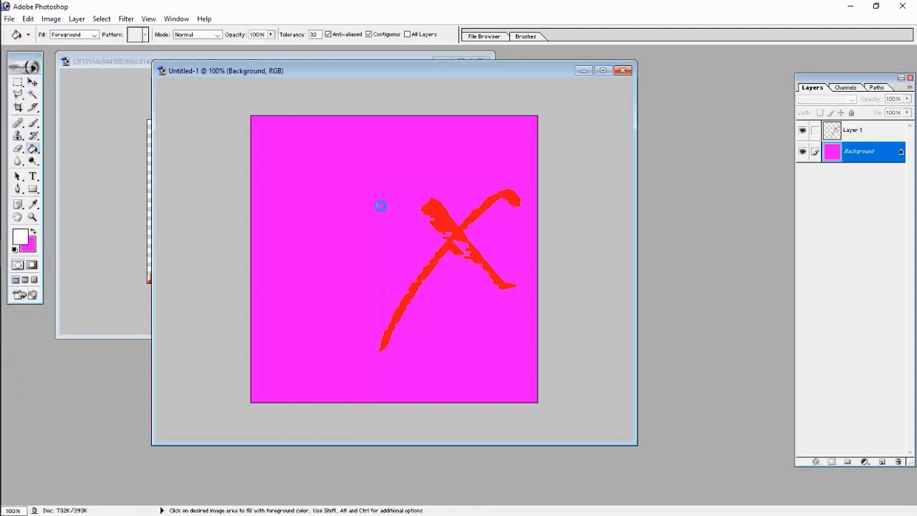
pyautogui.click(380, 207)
# - Add a new text layer on the canvas beside the red X and select its text
pyautogui.click(32, 176)
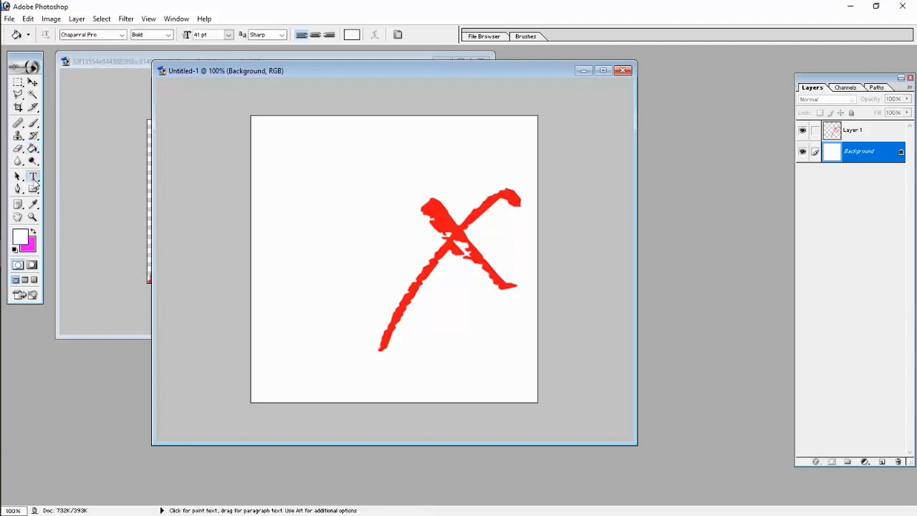
pyautogui.click(323, 326)
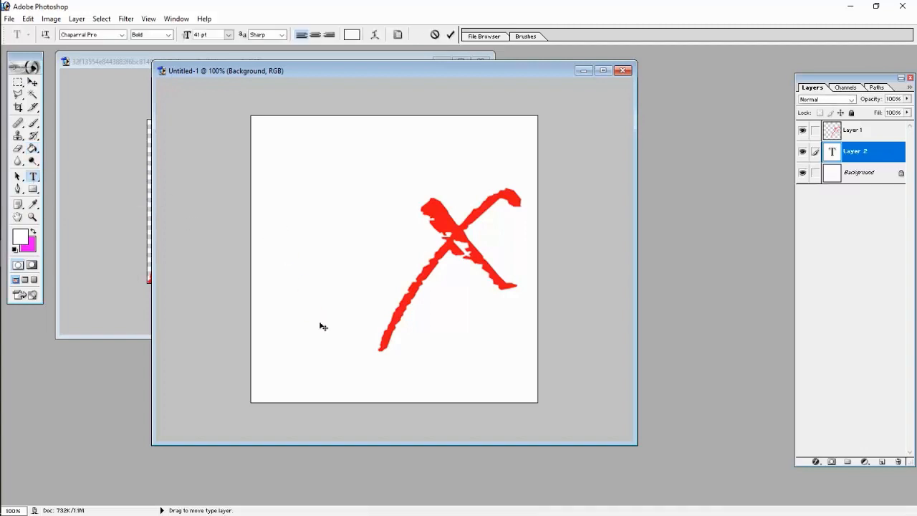
pyautogui.write('ext')
pyautogui.hotkey('ctrl', 'a')
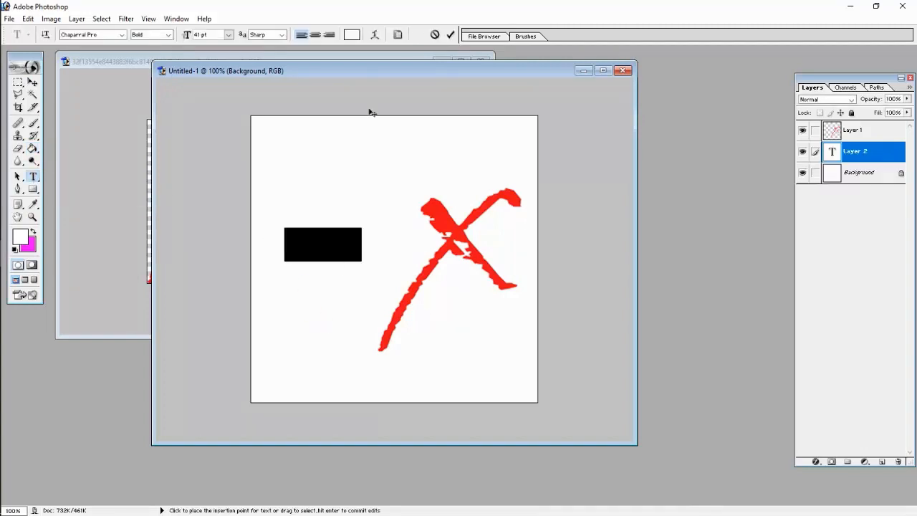
# - Make the text black and turn off All Caps so the word reads Offer
pyautogui.click(352, 34)
pyautogui.moveTo(436, 408); pyautogui.dragTo(399, 492)
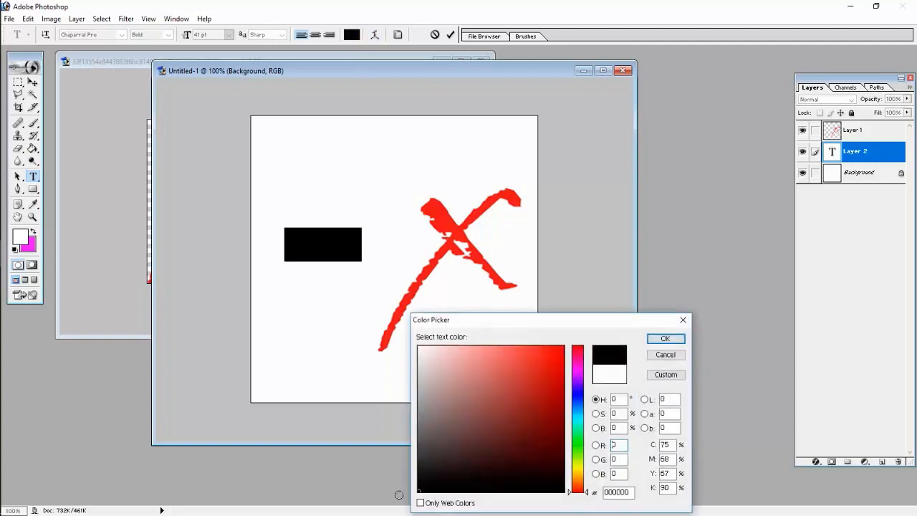
pyautogui.click(665, 338)
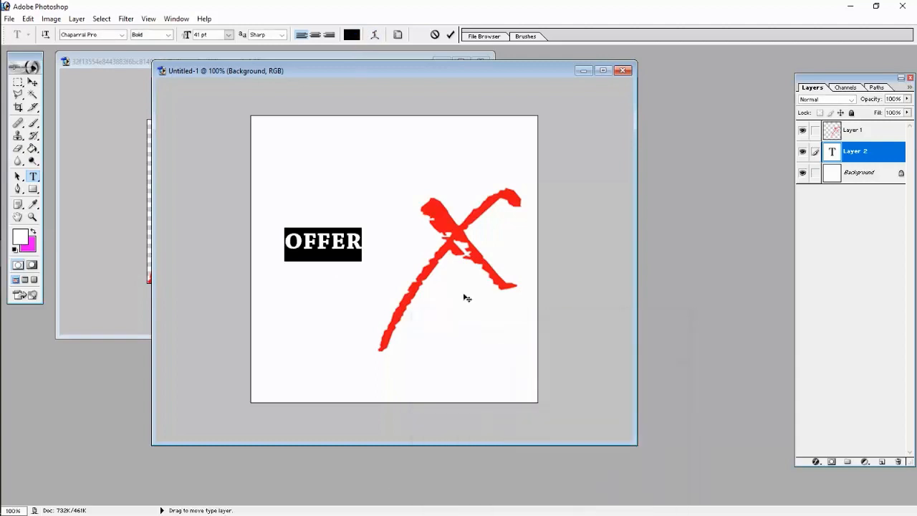
pyautogui.click(398, 34)
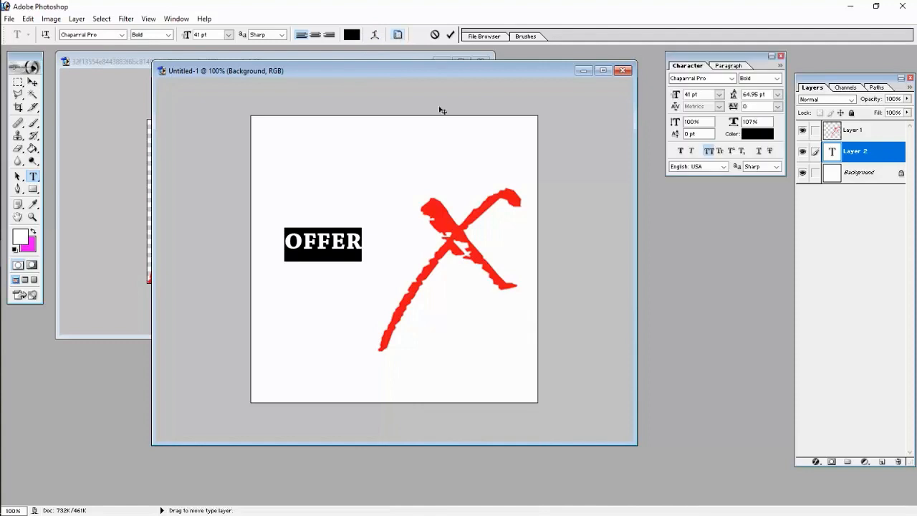
pyautogui.click(707, 151)
# - Select the word Offer and enlarge it, starting at 72 pt and stepping the size up
pyautogui.click(344, 245)
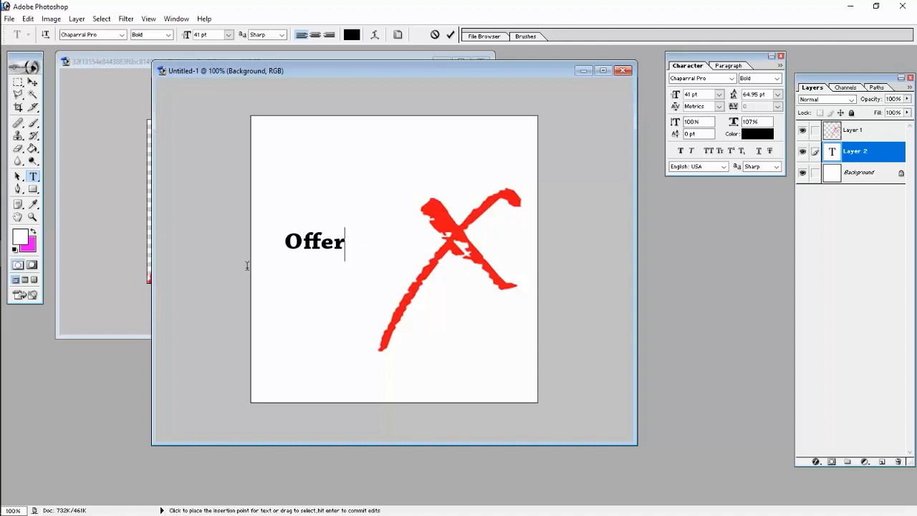
pyautogui.doubleClick(296, 263)
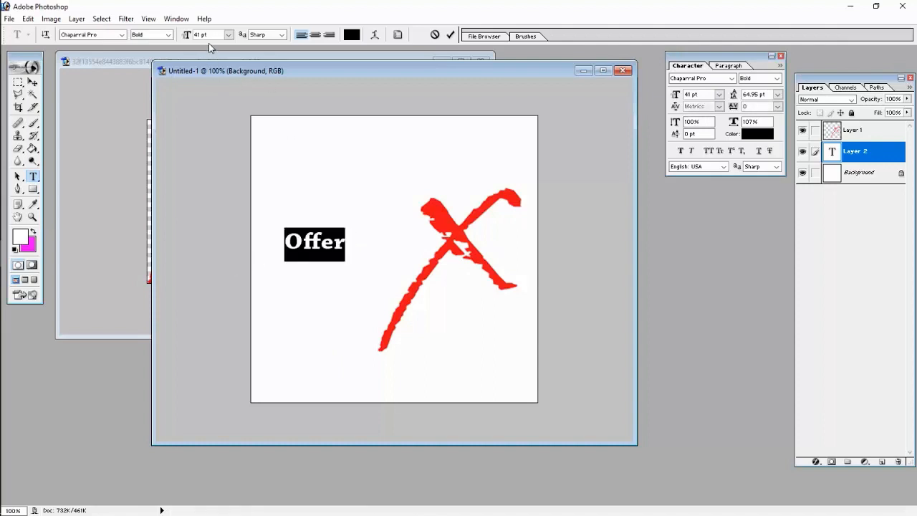
pyautogui.click(228, 34)
pyautogui.click(219, 227)
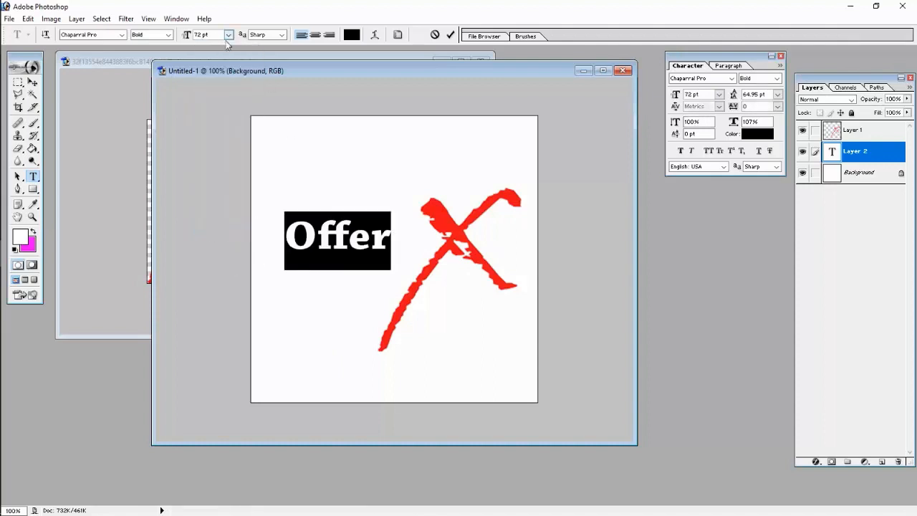
pyautogui.scroll(20, 201, 39)
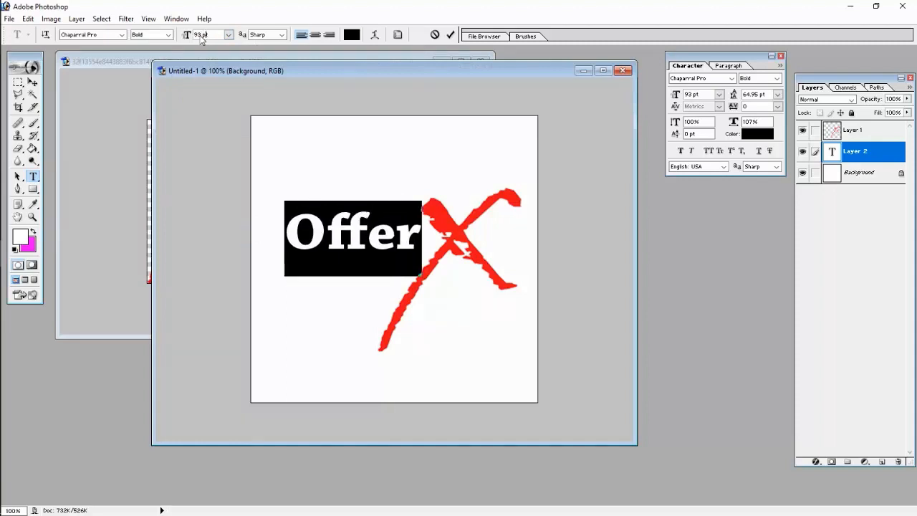
pyautogui.scroll(14, 201, 39)
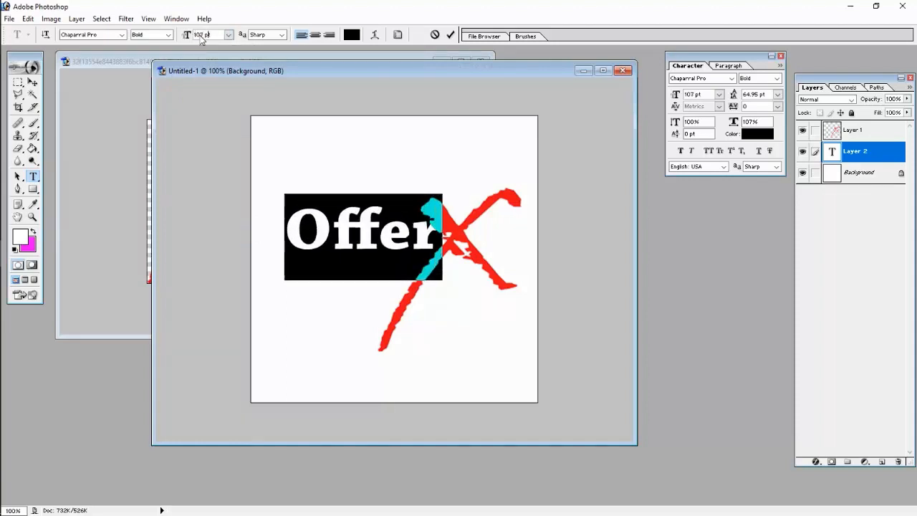
pyautogui.scroll(5, 201, 38)
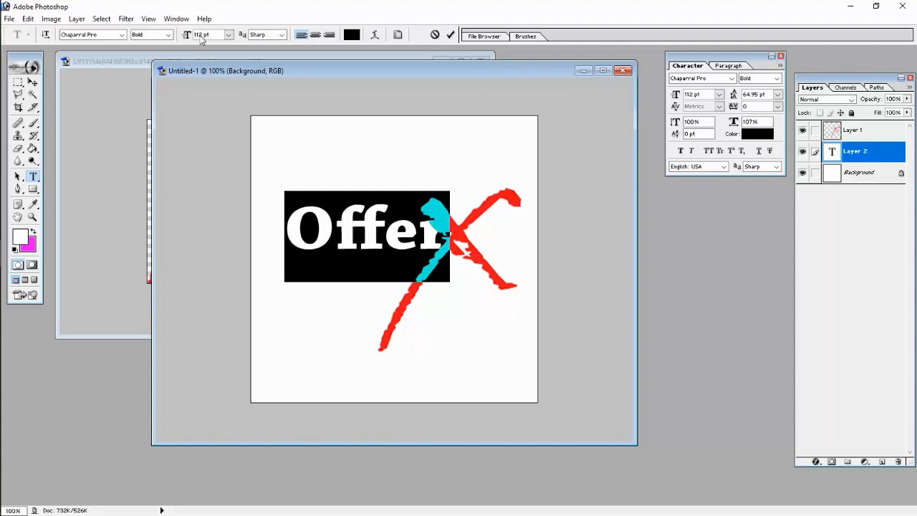
# - Move Offer down-left and shrink the red X to 80%, placing it beside Offer
pyautogui.click(32, 83)
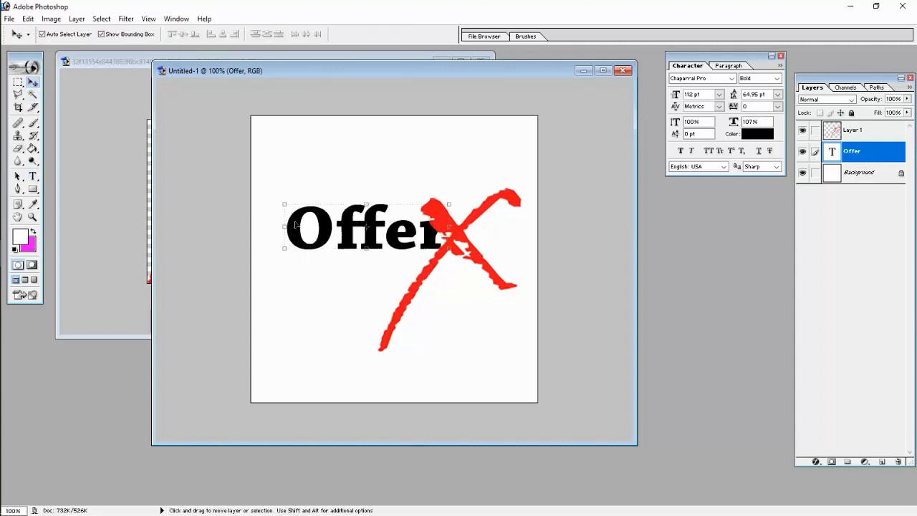
pyautogui.moveTo(323, 244); pyautogui.dragTo(302, 267)
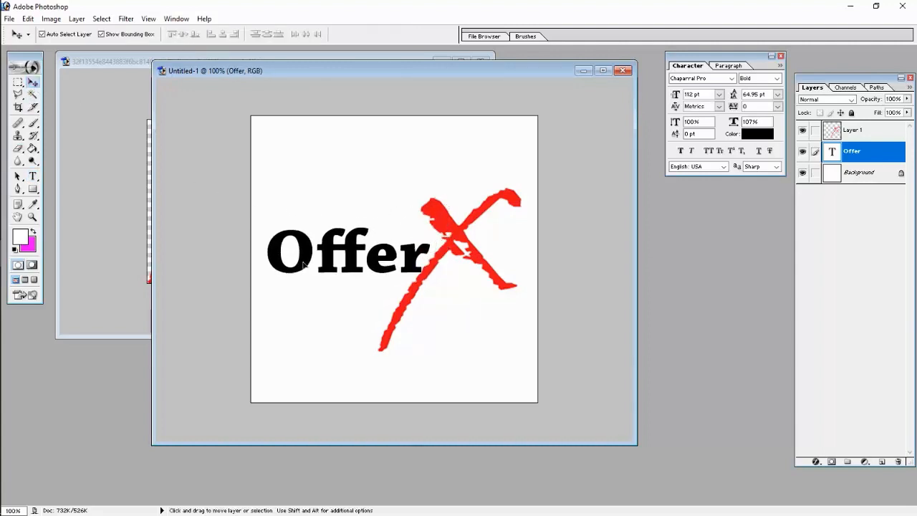
pyautogui.click(459, 242)
pyautogui.moveTo(457, 240); pyautogui.dragTo(468, 241)
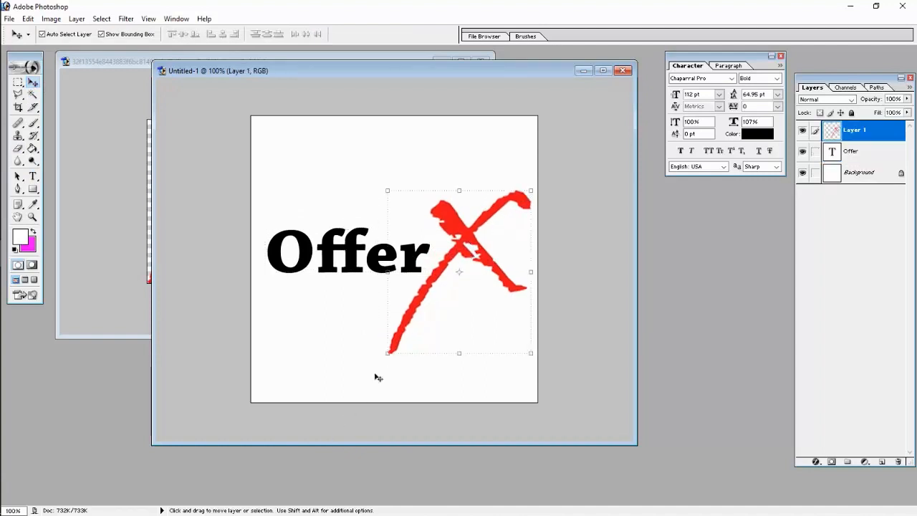
pyautogui.moveTo(388, 354); pyautogui.dragTo(417, 320)
pyautogui.moveTo(482, 227); pyautogui.dragTo(464, 237)
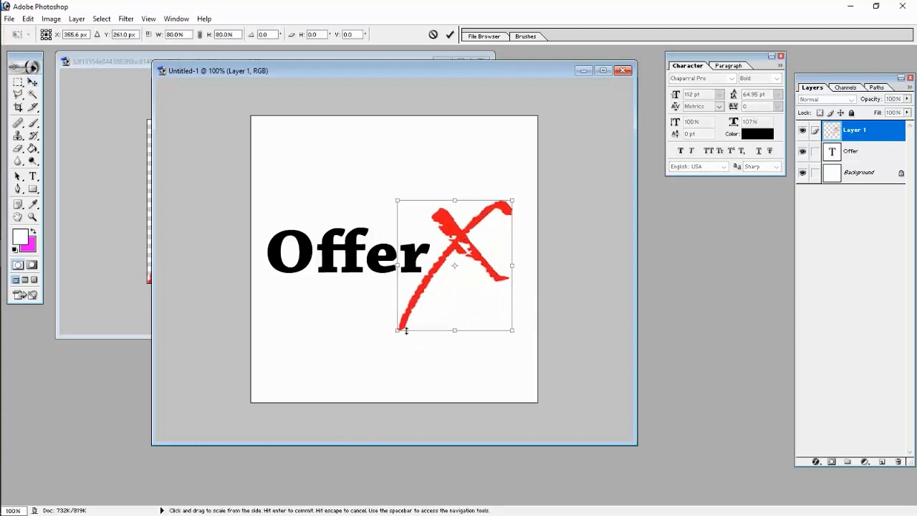
pyautogui.press('Return')
# - Nudge Offer right and down, and shift the red X about 10 px right
pyautogui.click(358, 265)
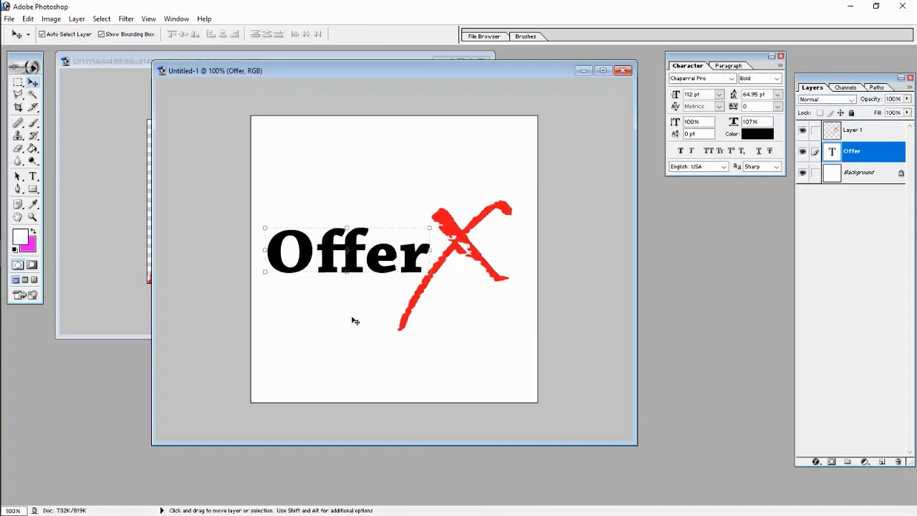
pyautogui.press('Right')
pyautogui.press('Right')
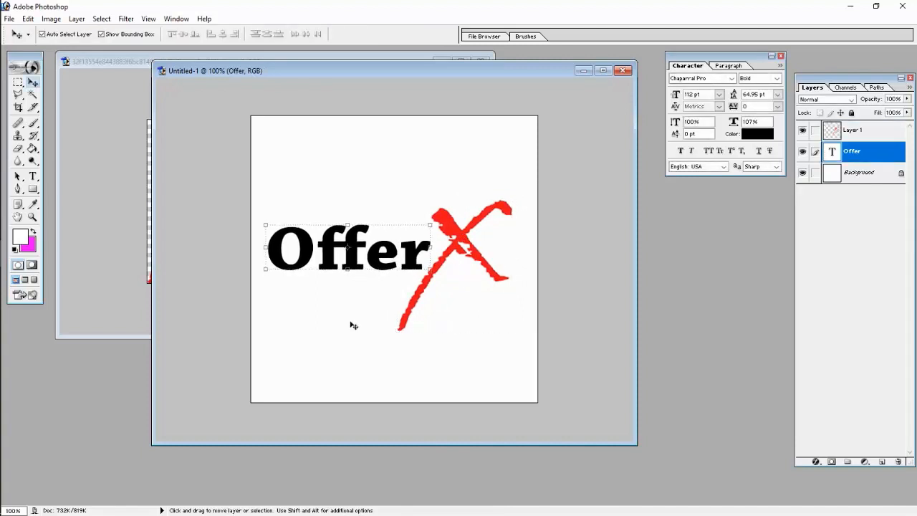
pyautogui.press('Down')
pyautogui.click(473, 323)
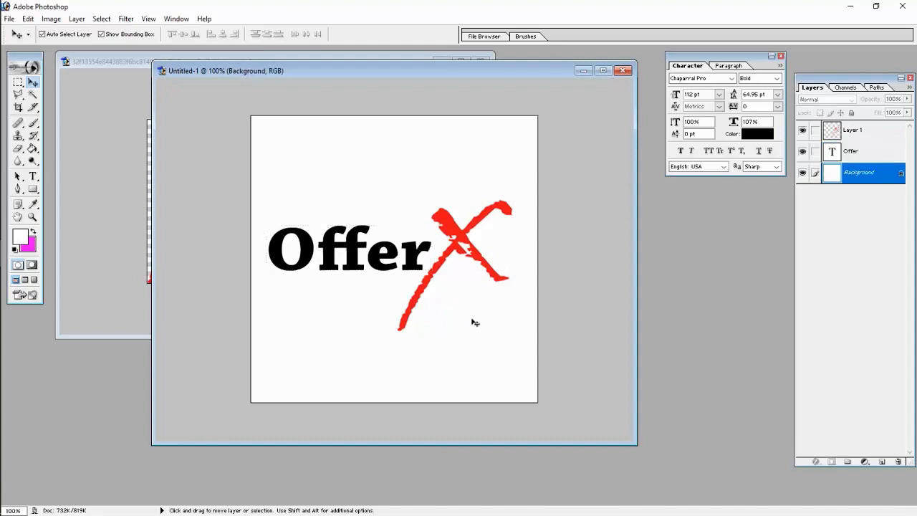
pyautogui.click(485, 265)
pyautogui.press('Right')
pyautogui.press('Right')
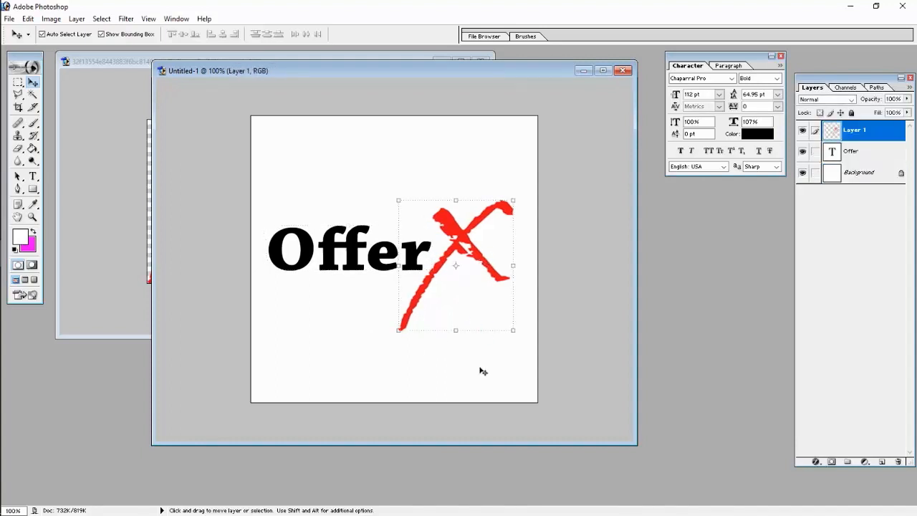
pyautogui.hotkey('shift', 'Right')
# - Nudge Offer about 8 px right, then start a new text line below it
pyautogui.click(385, 268)
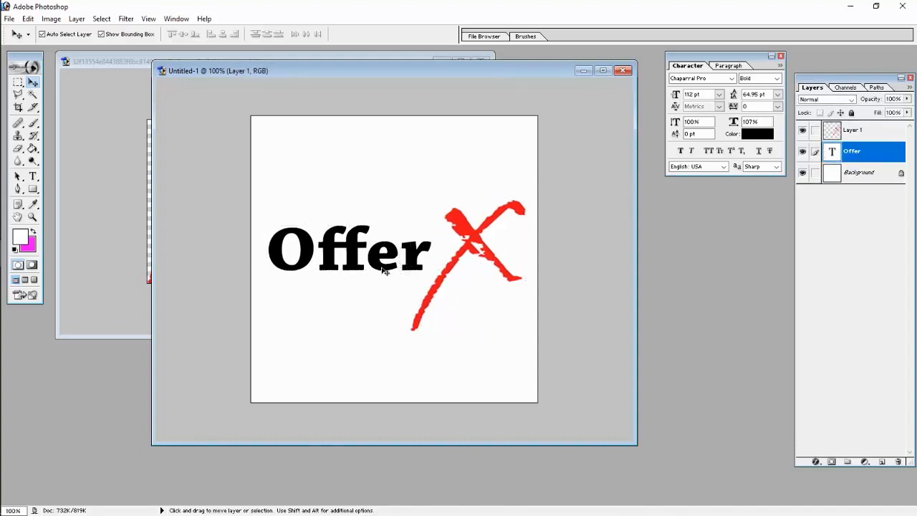
pyautogui.hotkey('shift', 'Right')
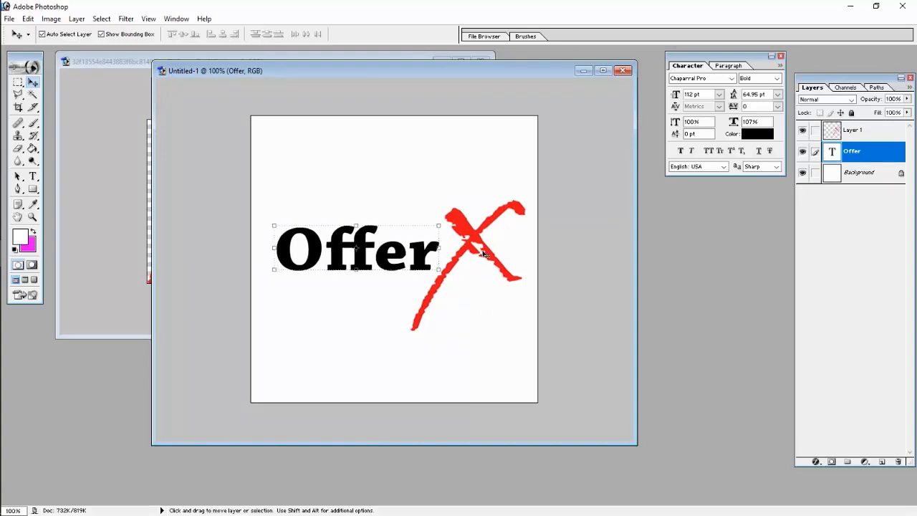
pyautogui.click(472, 278)
pyautogui.click(491, 260)
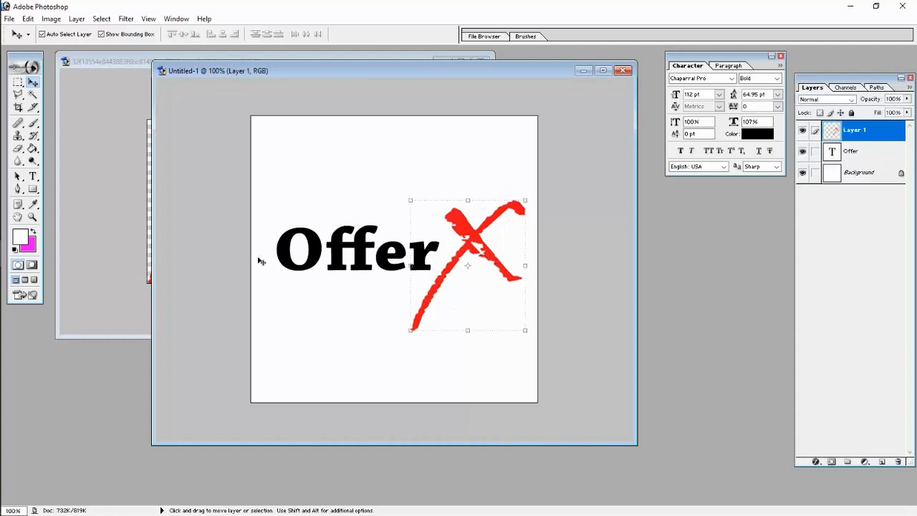
pyautogui.click(33, 176)
pyautogui.click(296, 351)
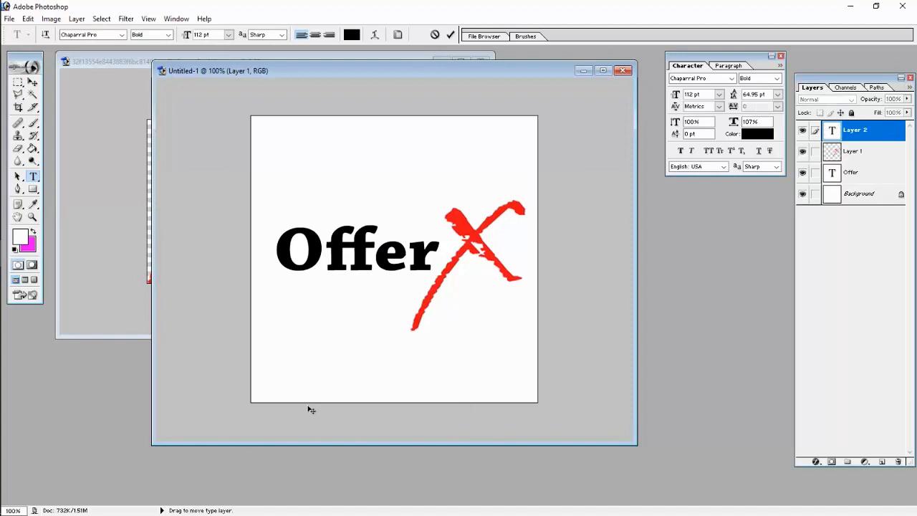
# - Type NETWORK on the new line and set it to 18 pt
pyautogui.write('NETWO')
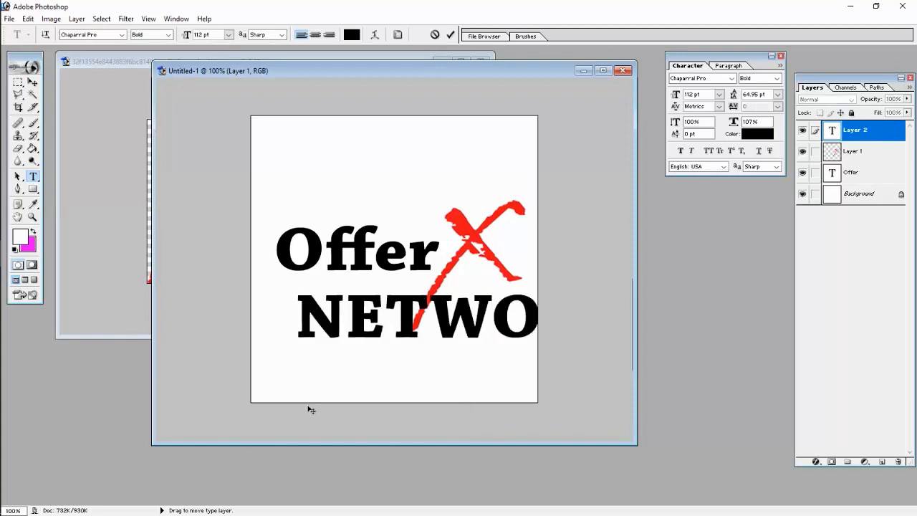
pyautogui.hotkey('ctrl', 'a')
pyautogui.click(228, 35)
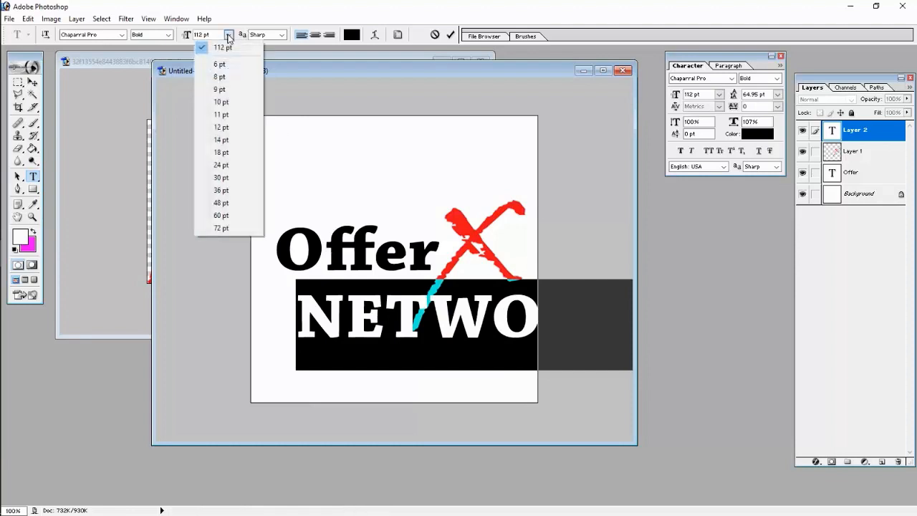
pyautogui.click(224, 152)
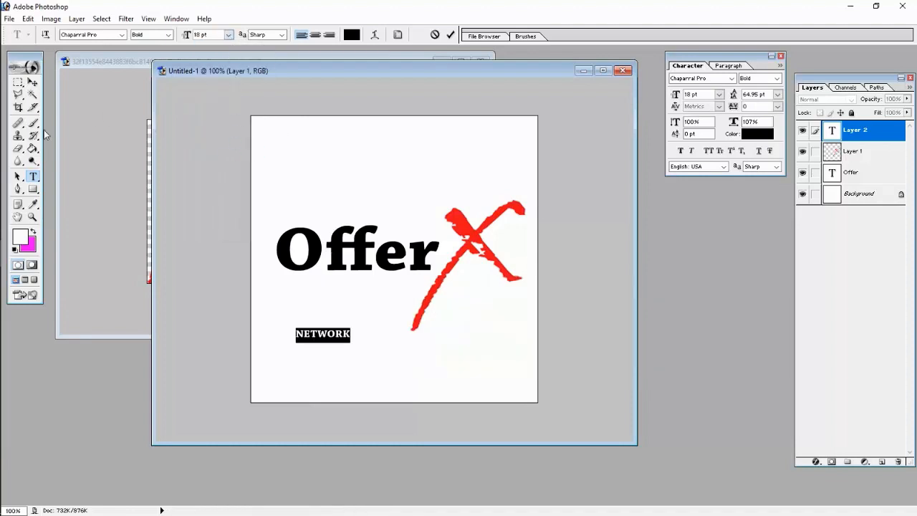
pyautogui.click(32, 82)
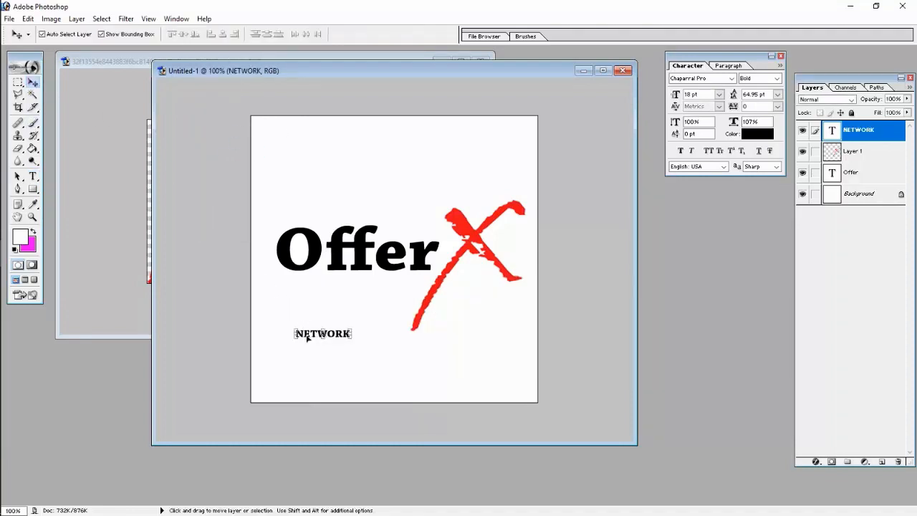
# - Move NETWORK up over Offer beside the X and add a leading period to make .NETWORK
pyautogui.moveTo(307, 338); pyautogui.dragTo(397, 237)
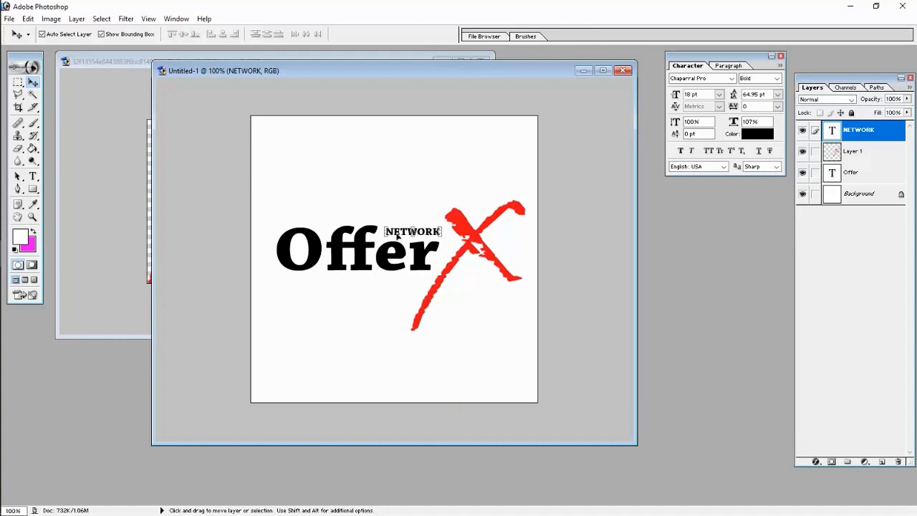
pyautogui.click(373, 318)
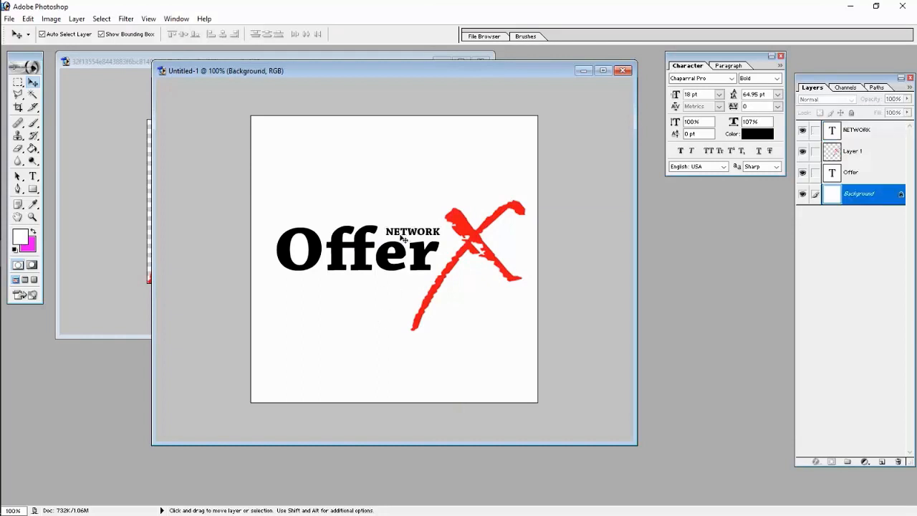
pyautogui.click(403, 239)
pyautogui.doubleClick(831, 135)
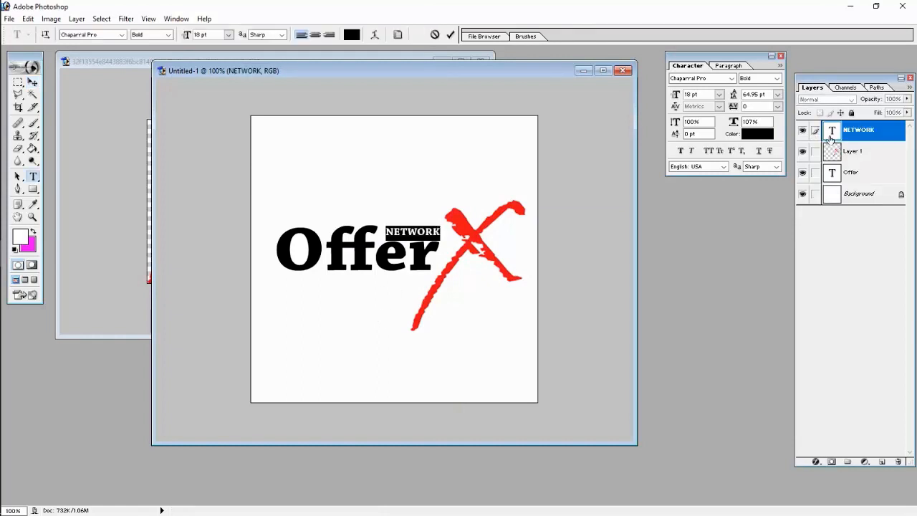
pyautogui.press('Left')
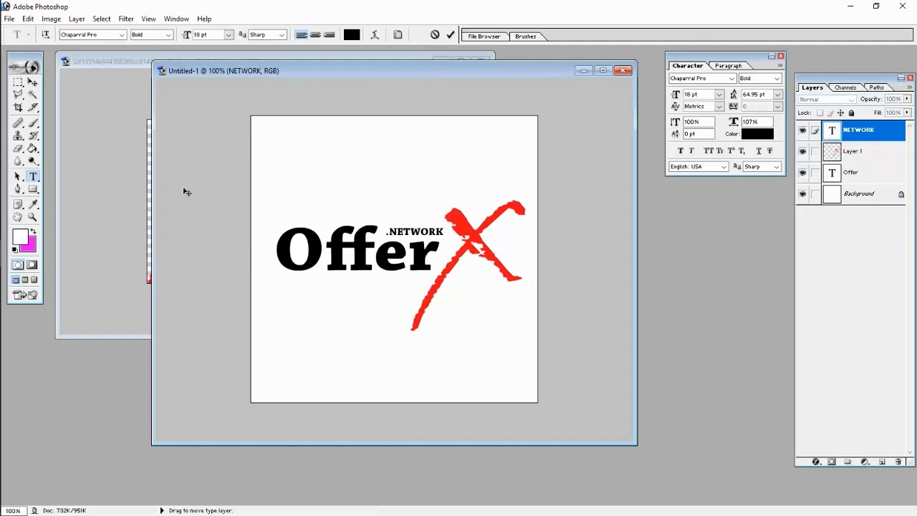
pyautogui.click(32, 83)
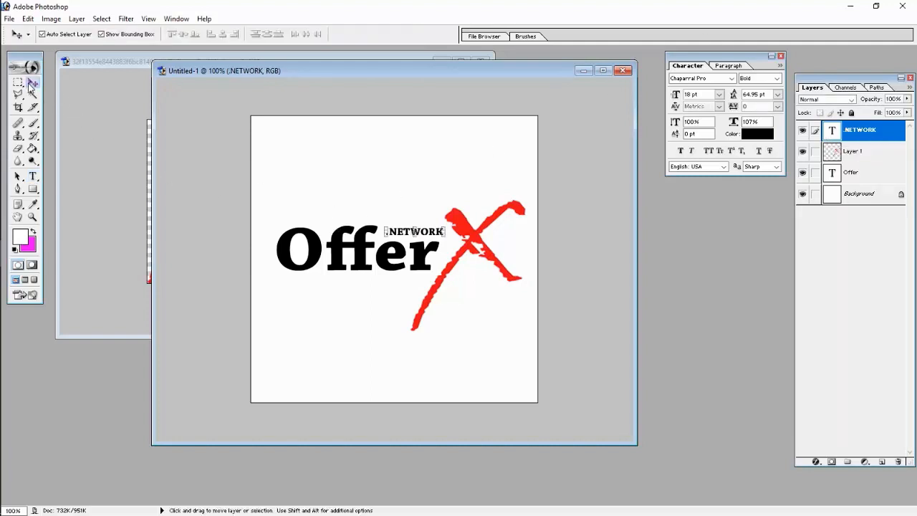
# - Fine-tune the logo: nudge .NETWORK, and shift the red X, Offer and .NETWORK slightly down-left
pyautogui.press('Left')
pyautogui.press('Left')
pyautogui.press('Left')
pyautogui.press('Left')
pyautogui.press('Left')
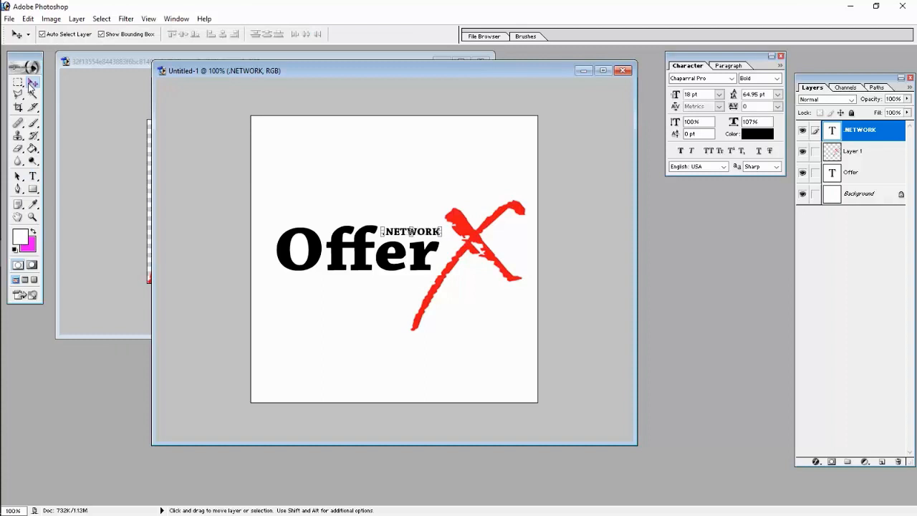
pyautogui.press('Down')
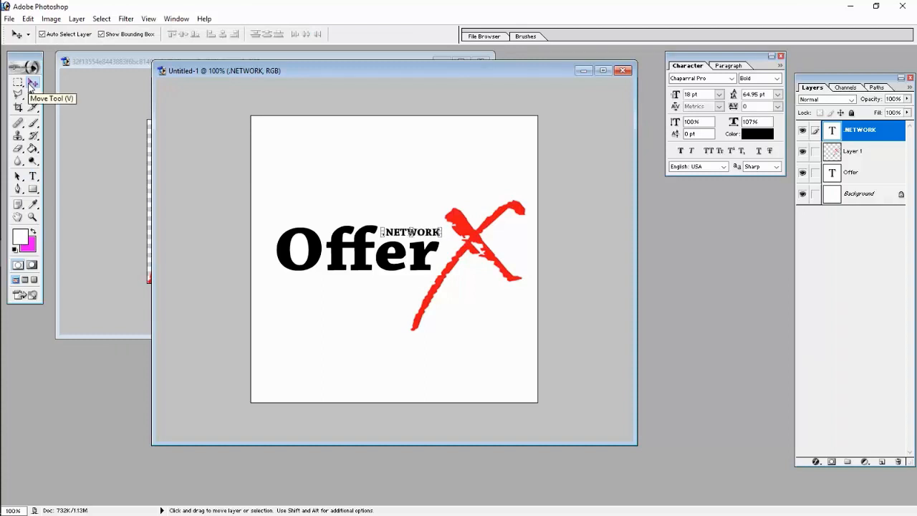
pyautogui.click(323, 280)
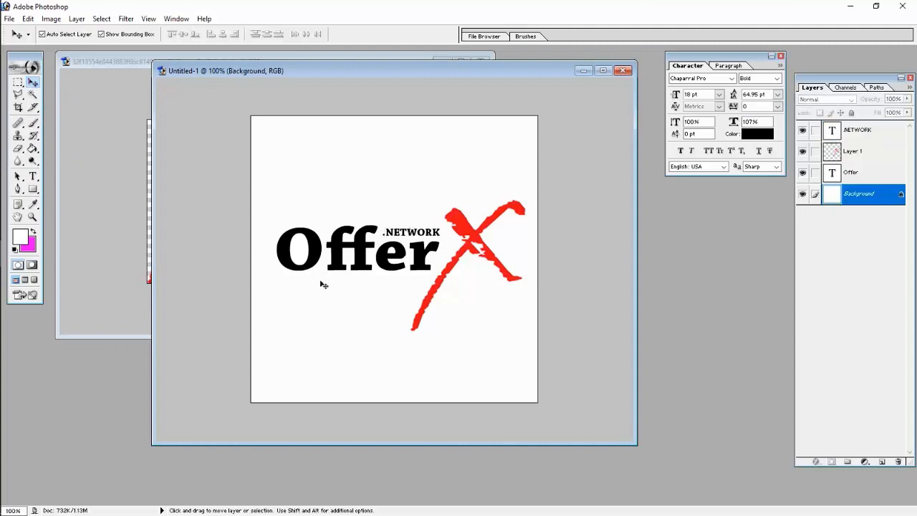
pyautogui.click(387, 265)
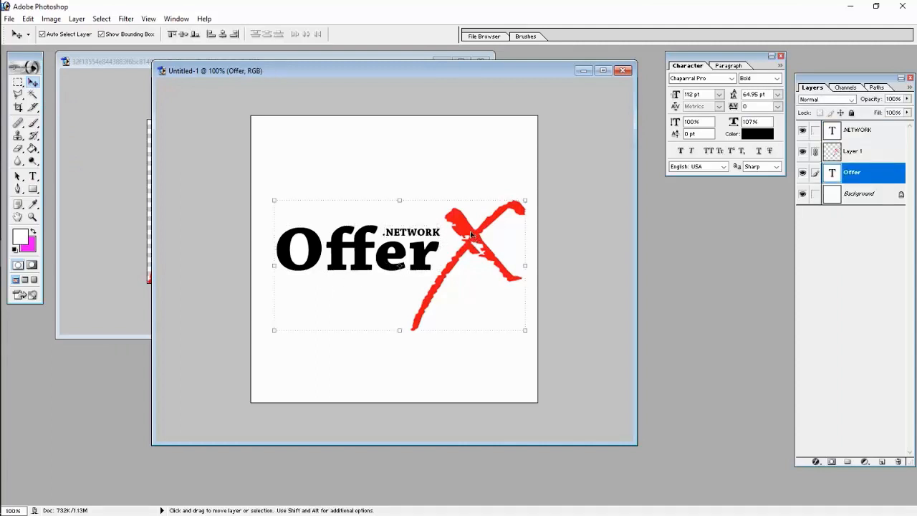
pyautogui.moveTo(470, 231); pyautogui.dragTo(466, 239)
pyautogui.click(411, 188)
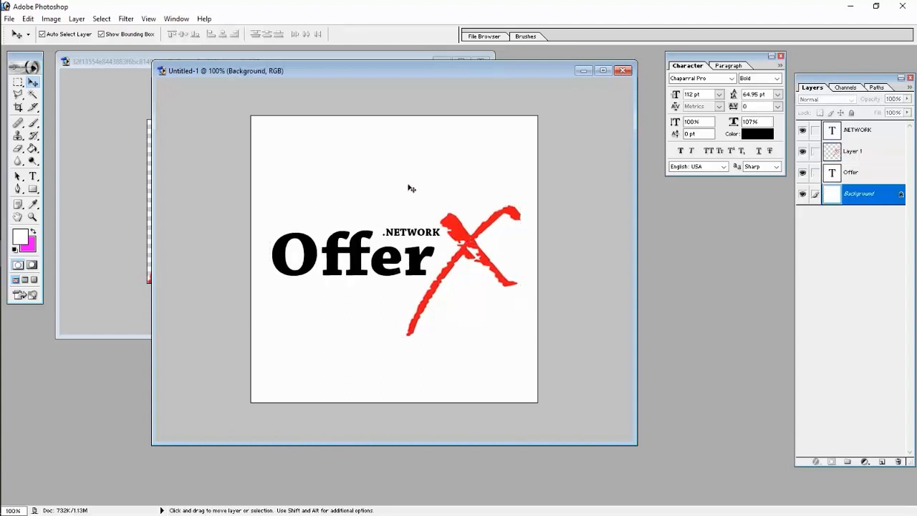
pyautogui.moveTo(398, 238); pyautogui.dragTo(391, 243)
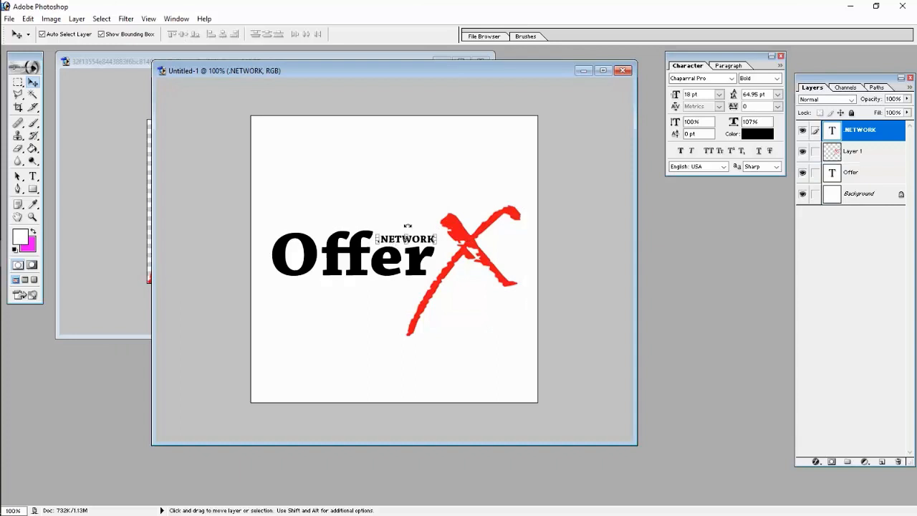
pyautogui.click(419, 200)
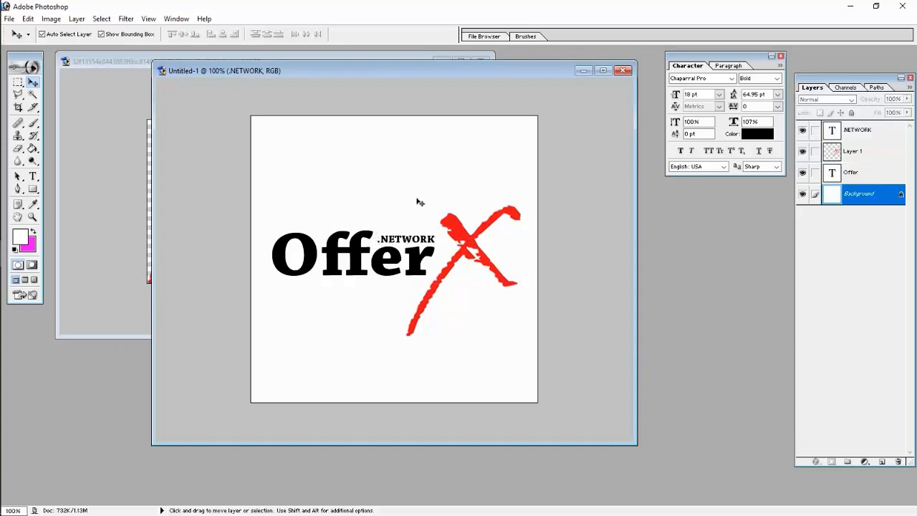
# - Select the red X and unlink the Offer text layer from it
pyautogui.click(470, 244)
pyautogui.click(489, 354)
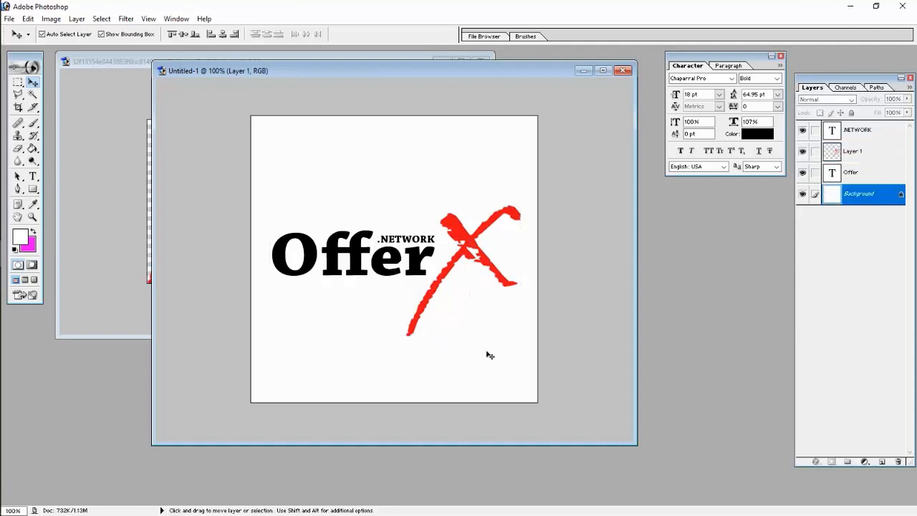
pyautogui.click(487, 264)
pyautogui.click(815, 172)
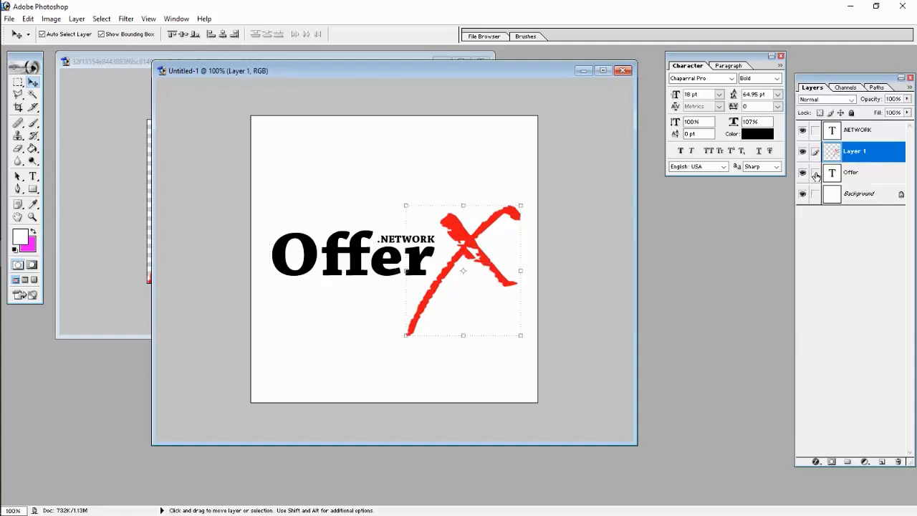
# - Scale the red X slightly from its corner and shift it a little right
pyautogui.moveTo(518, 338); pyautogui.dragTo(512, 325)
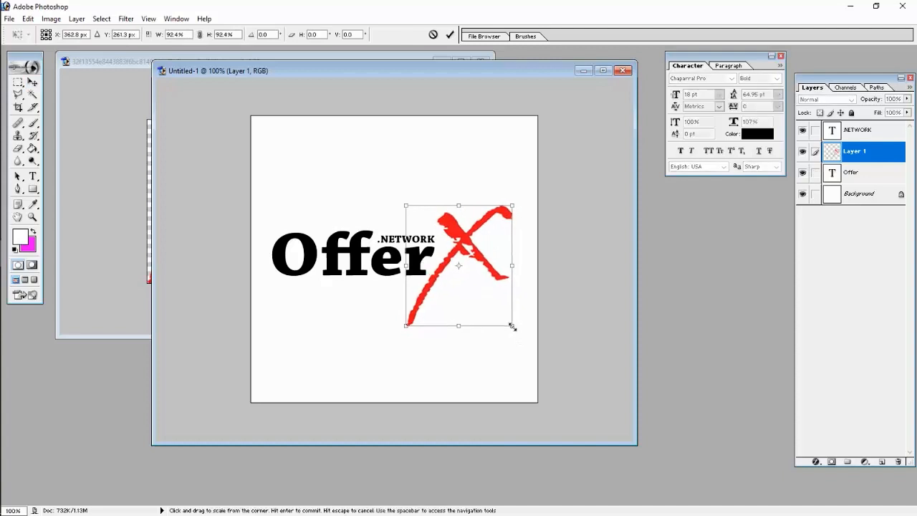
pyautogui.press('Return')
pyautogui.moveTo(480, 261); pyautogui.dragTo(484, 261)
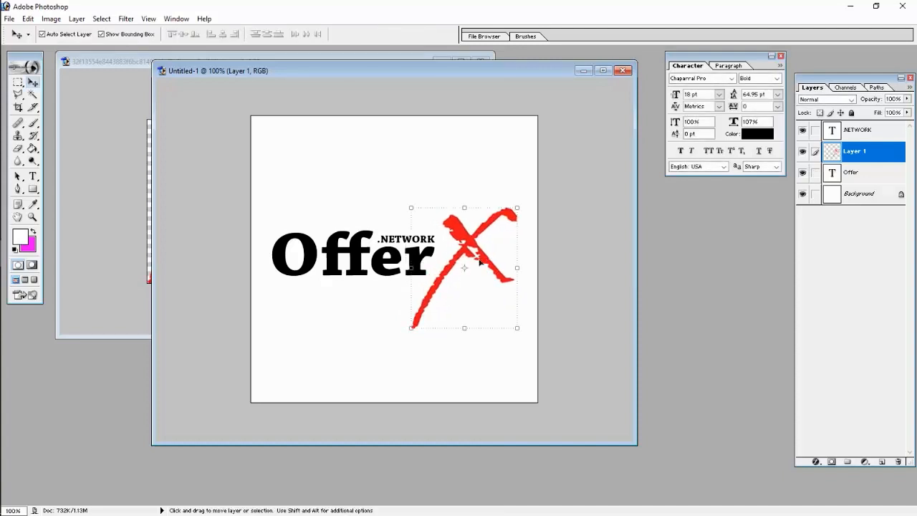
# - Nudge Offer and .NETWORK a few pixels right, then open Save For Web
pyautogui.click(377, 270)
pyautogui.press('Right')
pyautogui.press('Right')
pyautogui.press('Right')
pyautogui.press('Right')
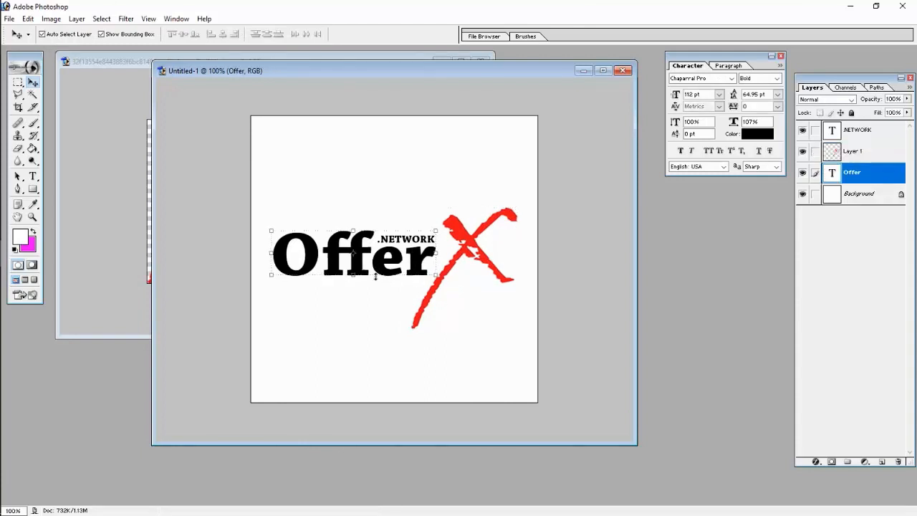
pyautogui.click(397, 277)
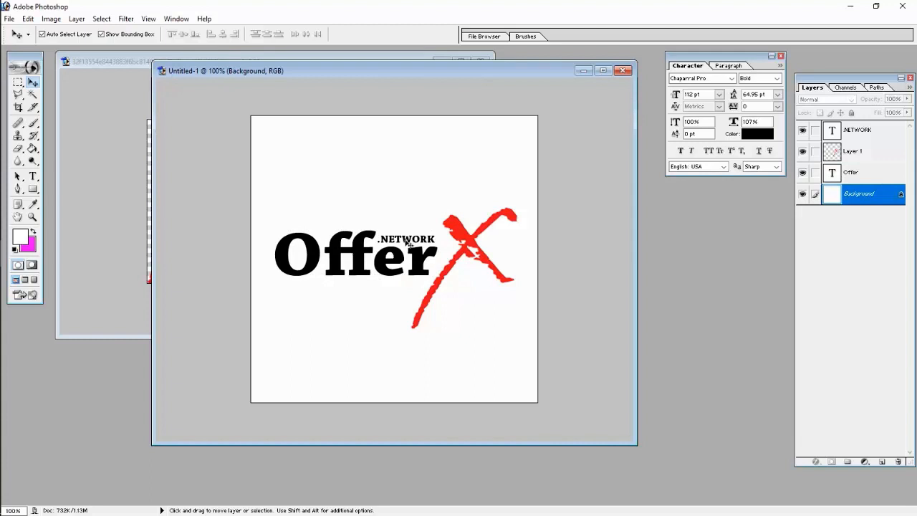
pyautogui.click(409, 244)
pyautogui.press('Right')
pyautogui.press('Right')
pyautogui.press('Right')
pyautogui.click(500, 316)
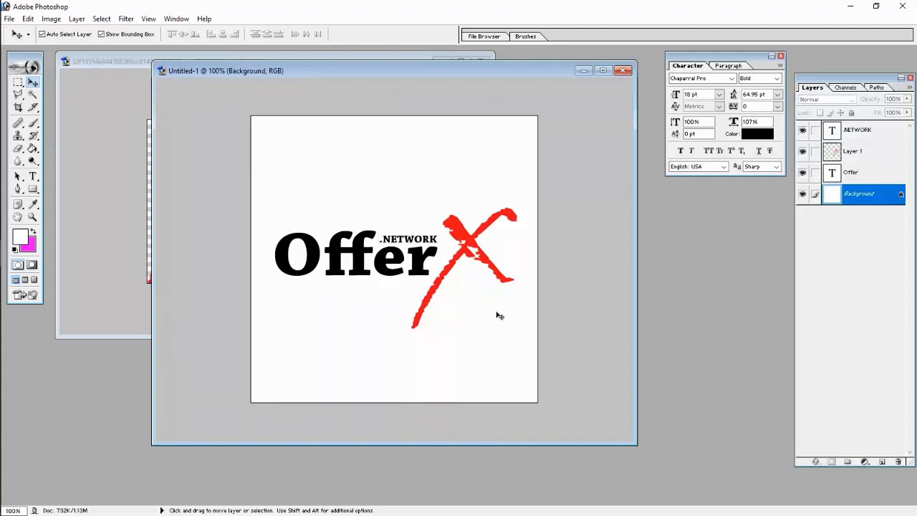
pyautogui.hotkey('ctrl', 'alt', 'shift', 's')
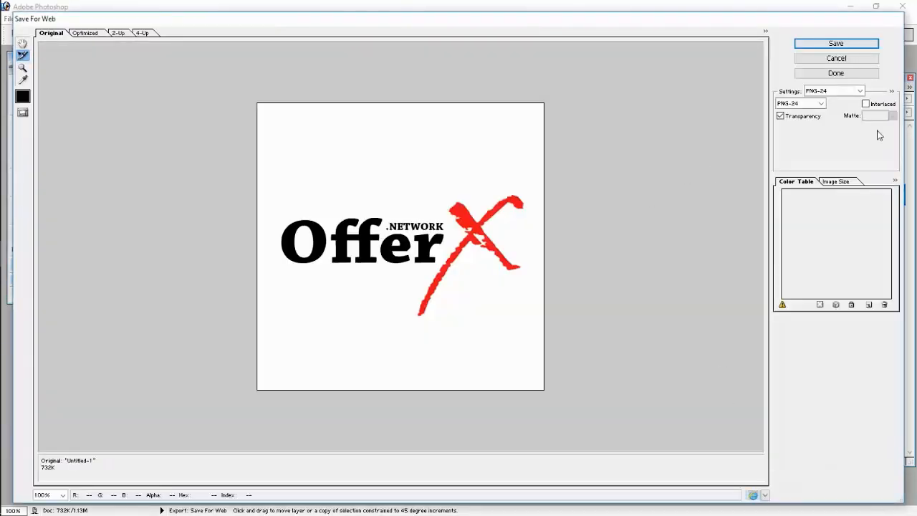
# - Save the logo as a PNG-24 named 'offerx logo' in mac cosmetics, then return to the browser
pyautogui.click(858, 47)
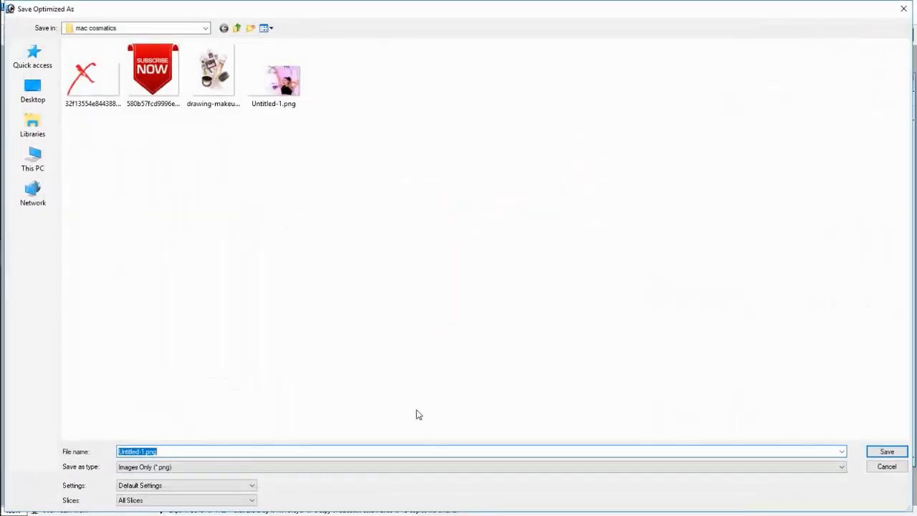
pyautogui.write('offerx logo')
pyautogui.press('Return')
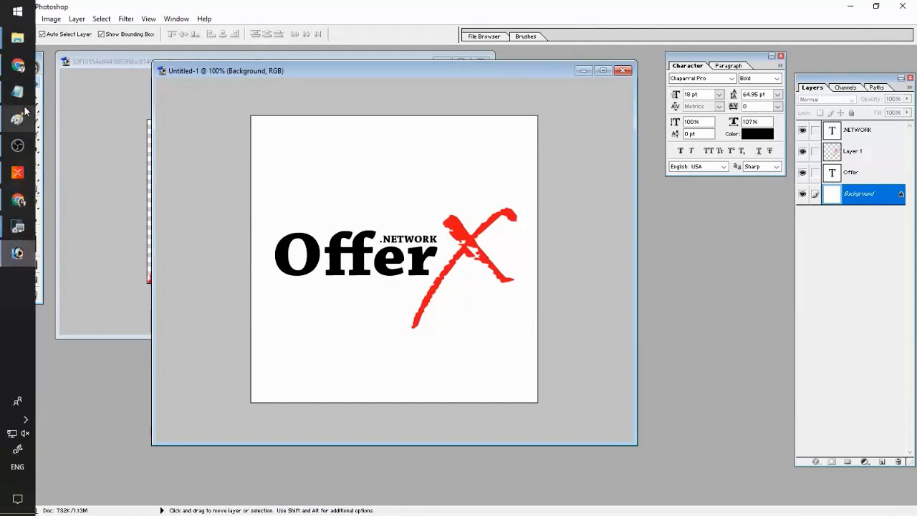
pyautogui.click(17, 119)
# - Upload offerx-logo.png as the OfferX.Network channel icon and save the crop
pyautogui.click(326, 9)
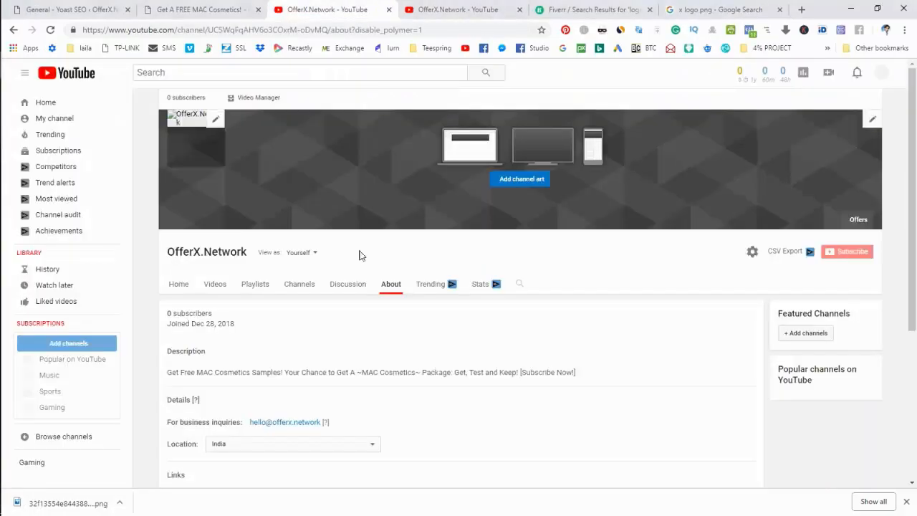
pyautogui.click(215, 121)
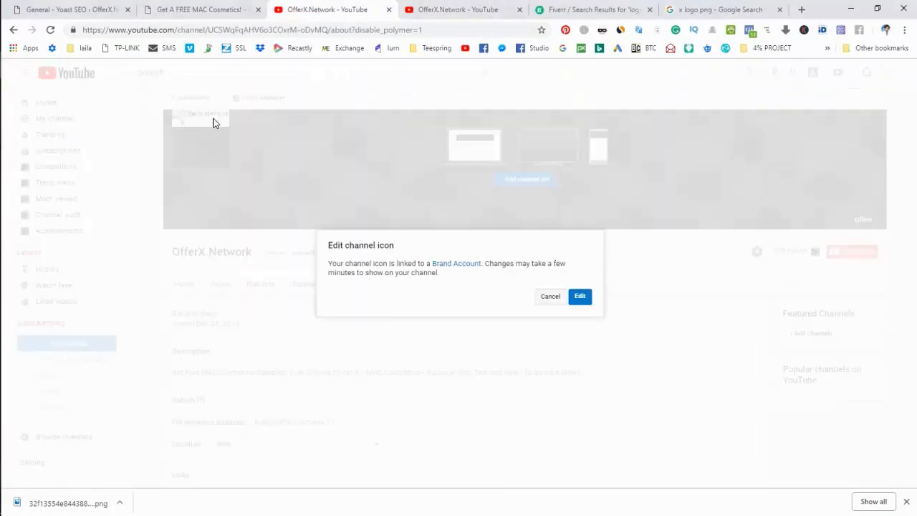
pyautogui.click(580, 298)
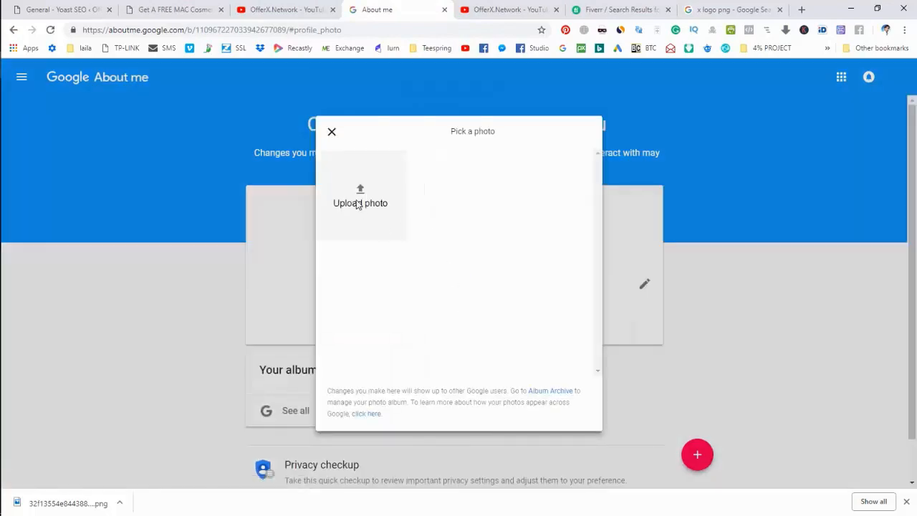
pyautogui.click(360, 196)
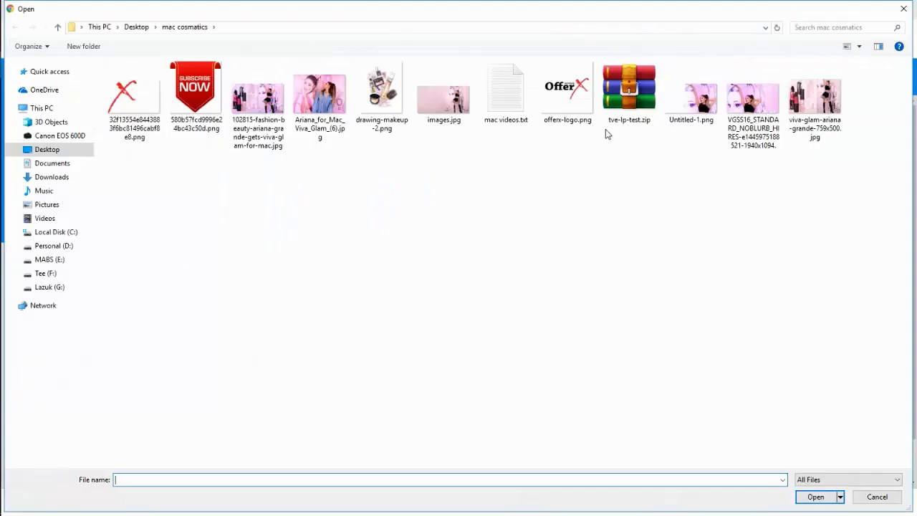
pyautogui.doubleClick(566, 93)
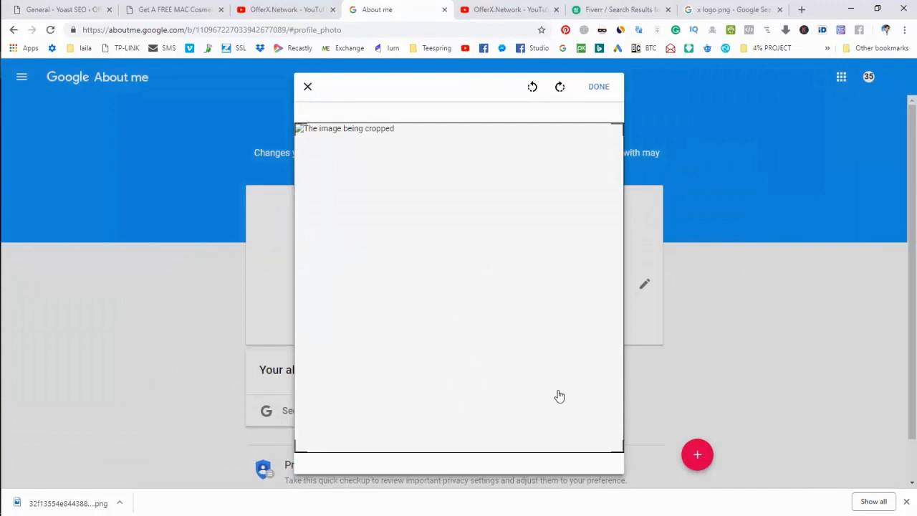
pyautogui.click(601, 88)
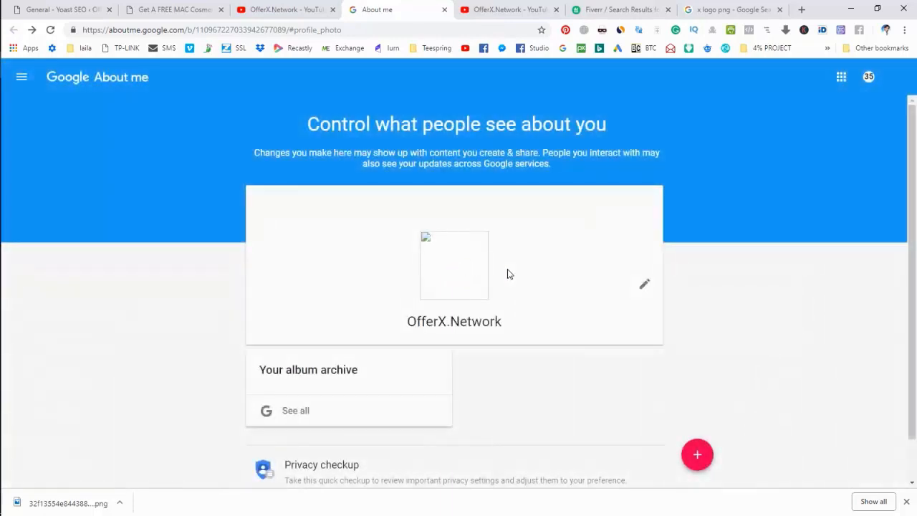
# - Go back to the OfferX.Network YouTube tab and reload it to show the new icon
pyautogui.moveTo(463, 256)
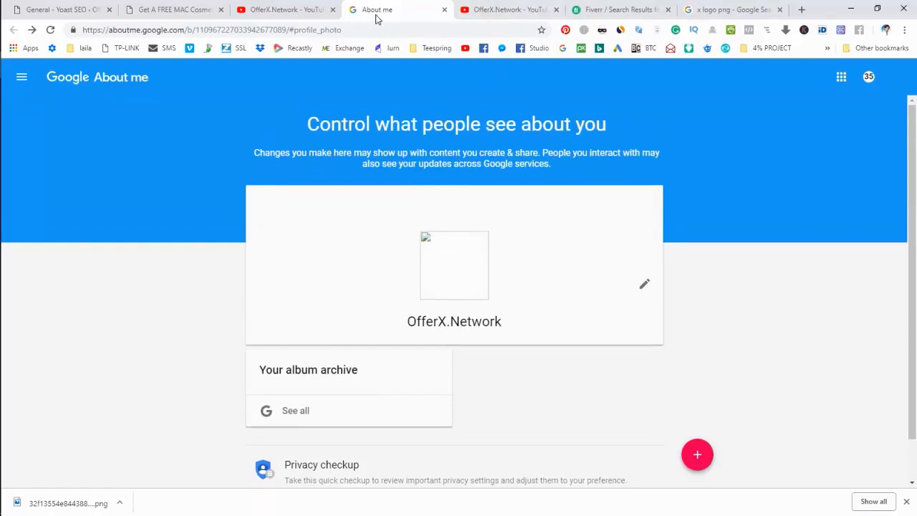
pyautogui.scroll(-1, 693, 150)
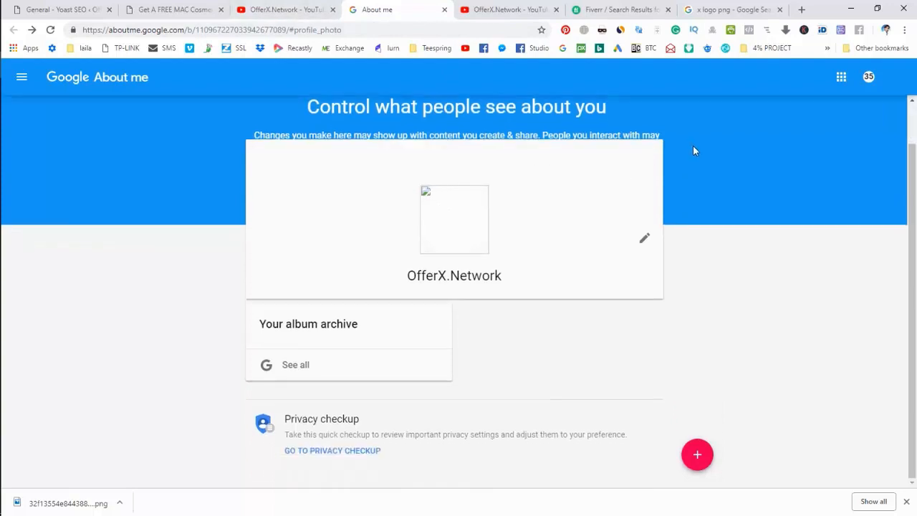
pyautogui.scroll(1, 693, 150)
pyautogui.scroll(-1, 692, 260)
pyautogui.scroll(1, 696, 264)
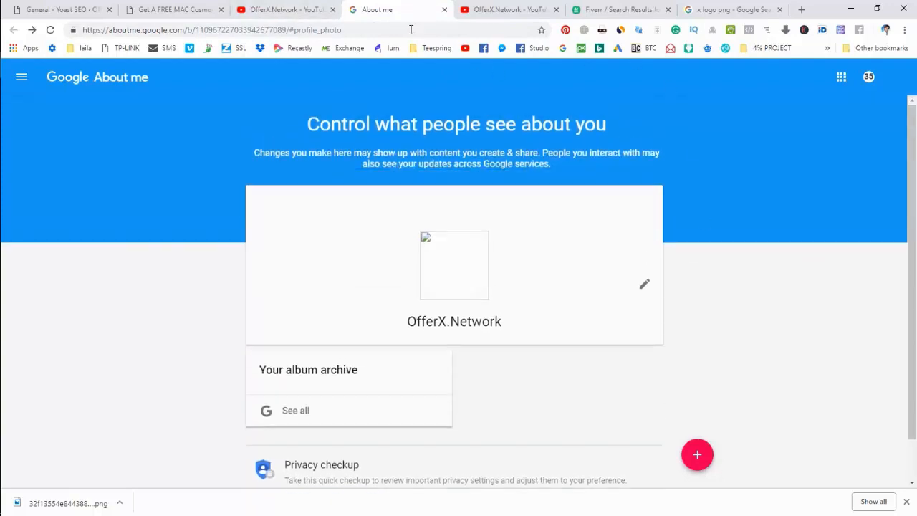
pyautogui.click(288, 9)
pyautogui.press('F5')
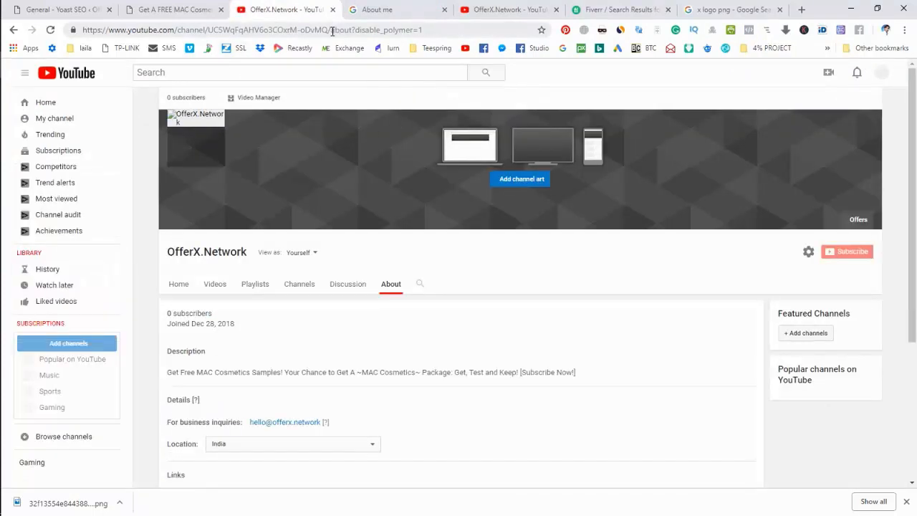
# - Copy the channel address and load it in a guest browsing window
pyautogui.moveTo(332, 30); pyautogui.dragTo(248, 29)
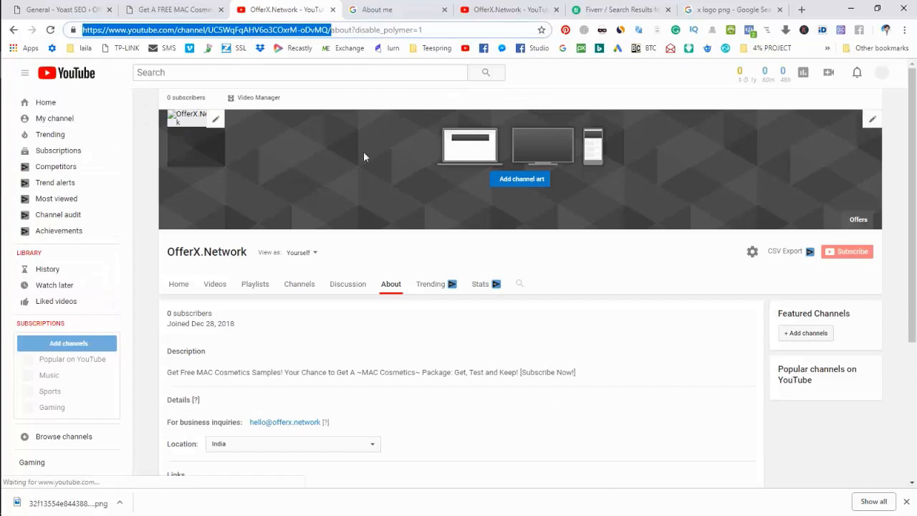
pyautogui.click(885, 30)
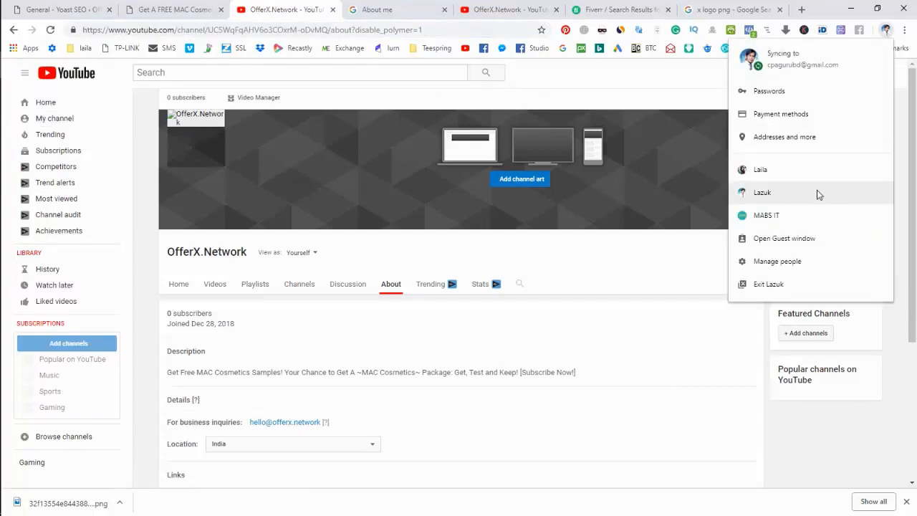
pyautogui.click(804, 239)
pyautogui.write('https://www.youtube.com/channel/UC5WqFqAHV6o3COxrM-oDvMQ/')
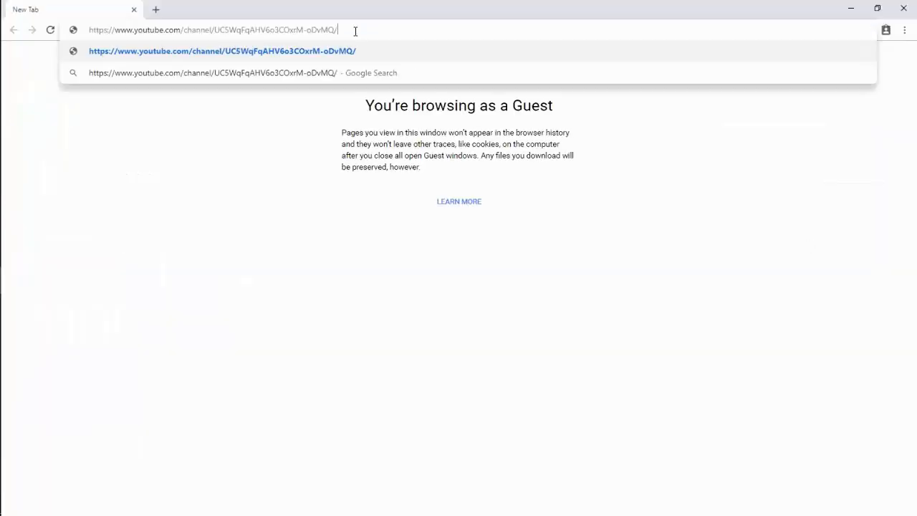
pyautogui.press('Return')
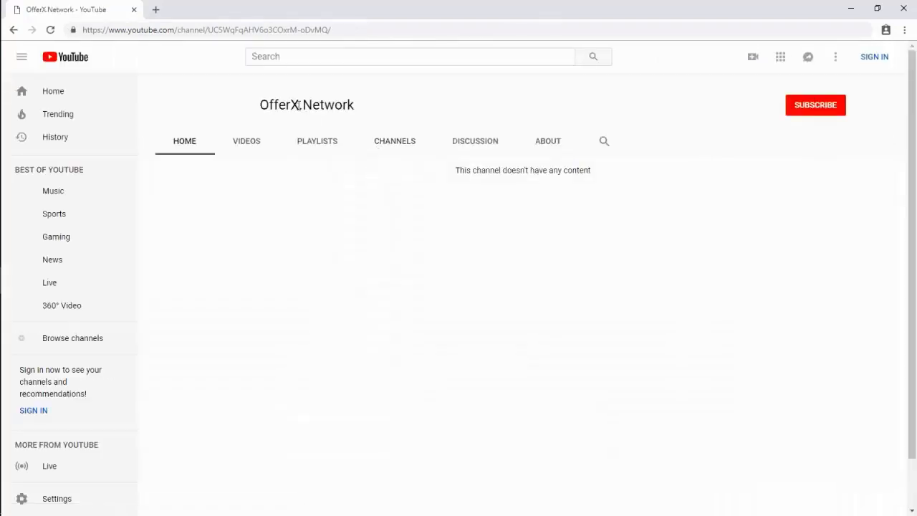
# - Look through the public channel's Videos, About and Home pages, then close the guest window
pyautogui.click(248, 146)
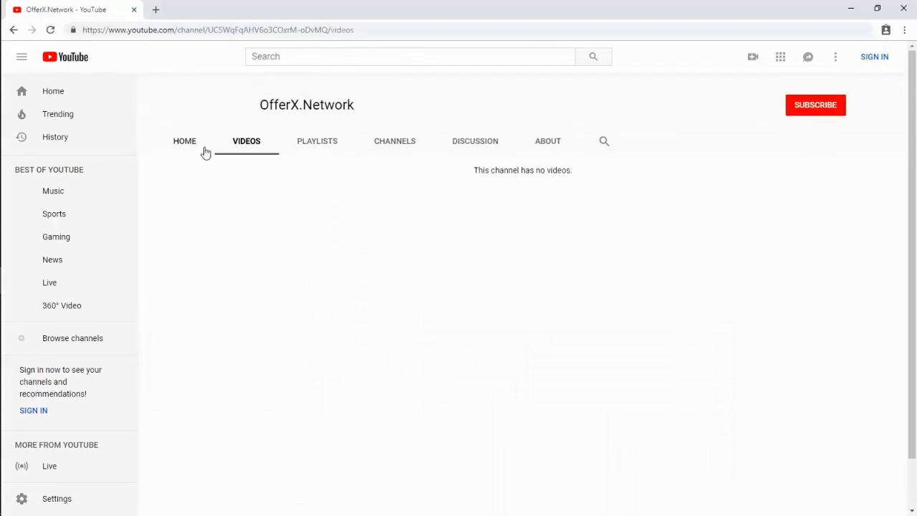
pyautogui.click(185, 148)
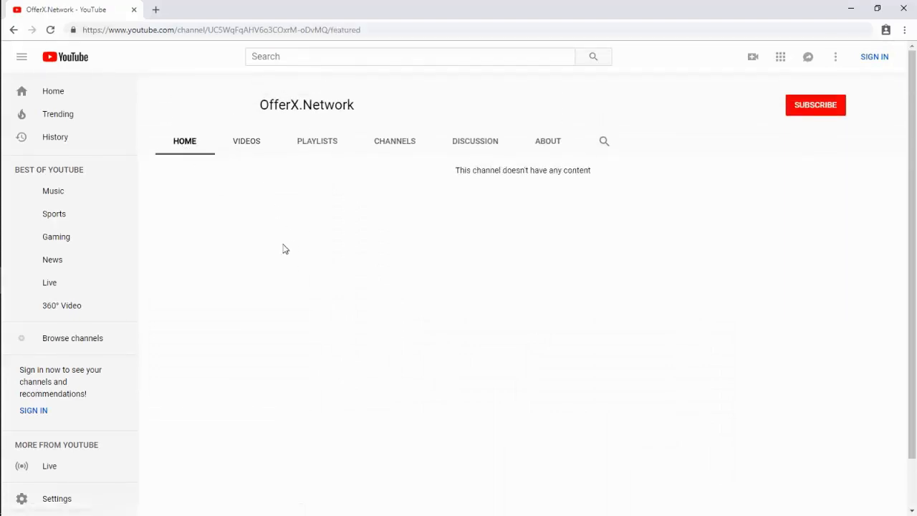
pyautogui.click(544, 141)
pyautogui.scroll(1, 476, 212)
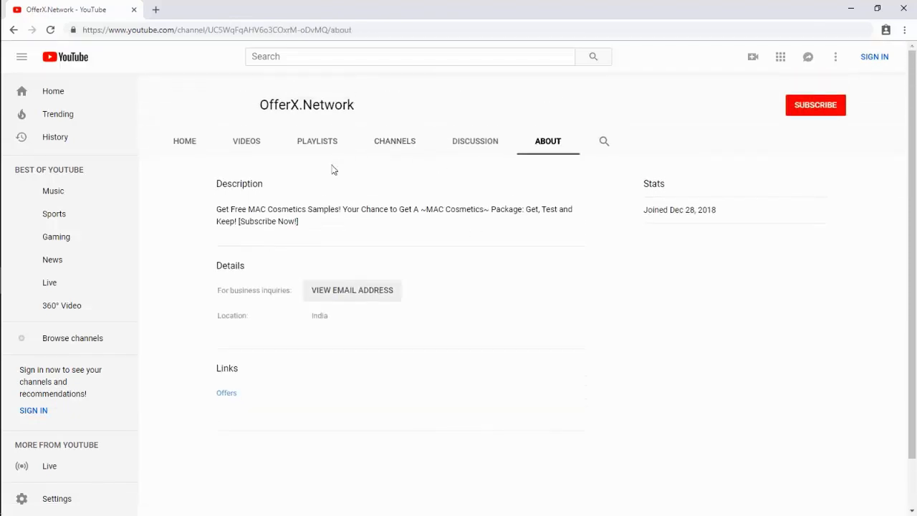
pyautogui.click(184, 149)
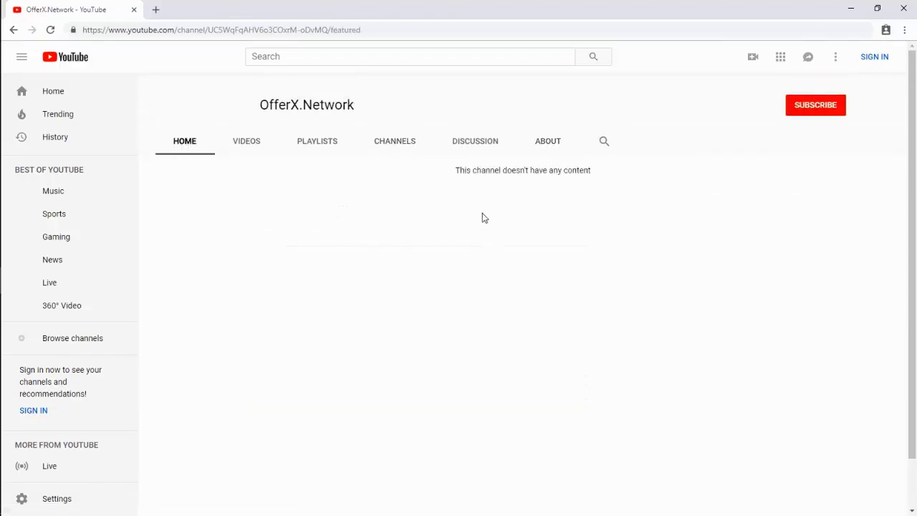
pyautogui.click(904, 8)
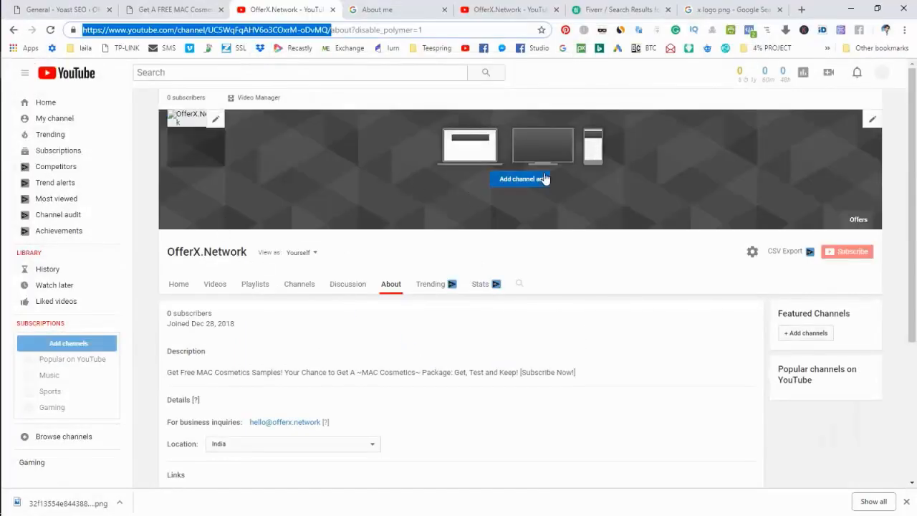
# - Glance at the logo in Photoshop, then try Ariana_for_Mac_Viva_Glam_(6).jpg as channel art
pyautogui.click(545, 252)
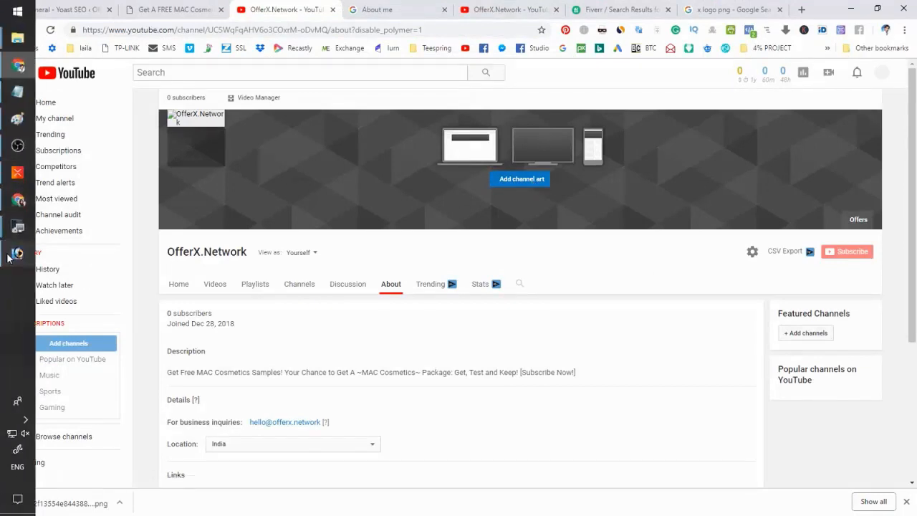
pyautogui.click(17, 252)
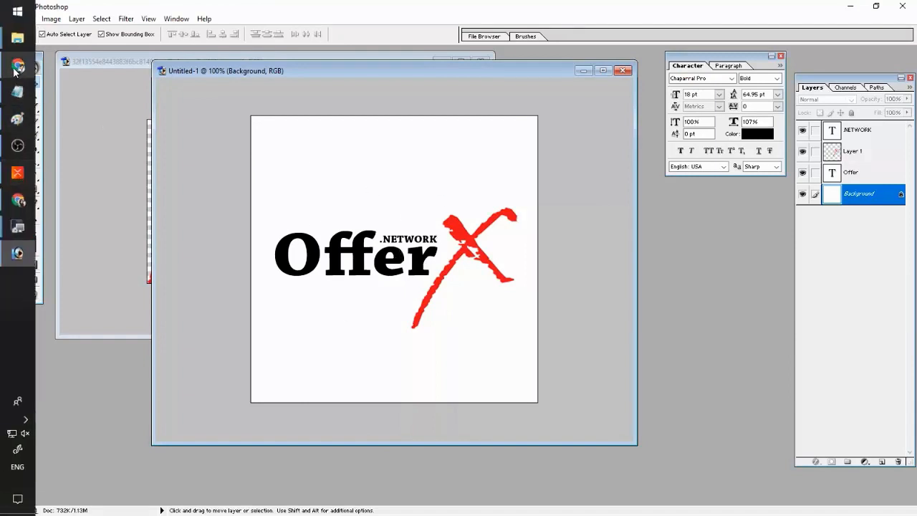
pyautogui.click(17, 66)
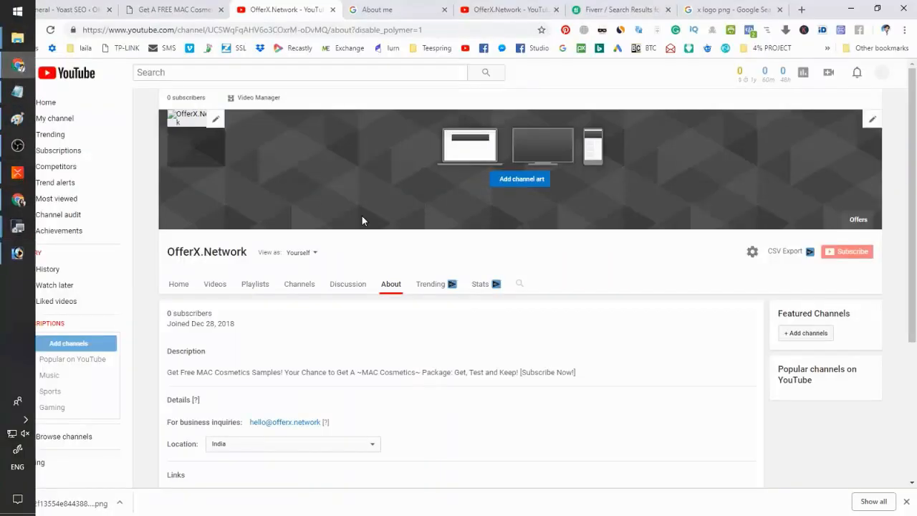
pyautogui.click(528, 190)
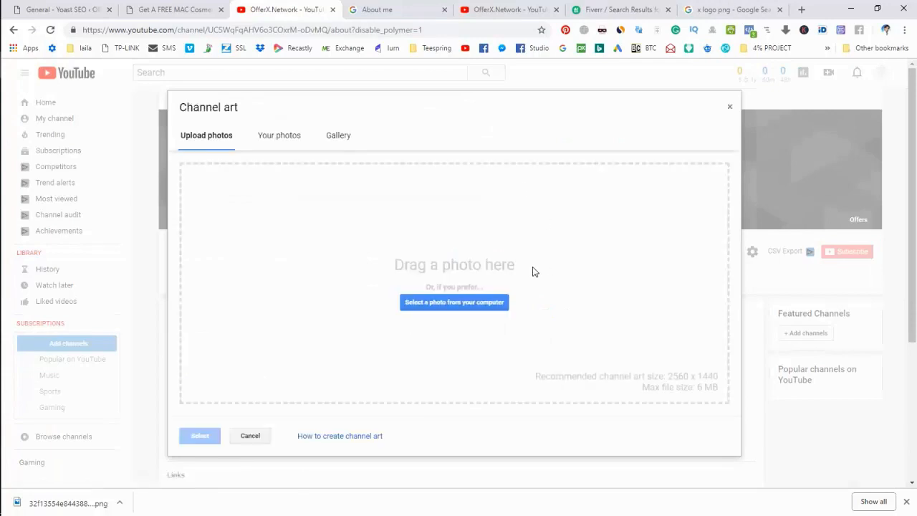
pyautogui.click(453, 302)
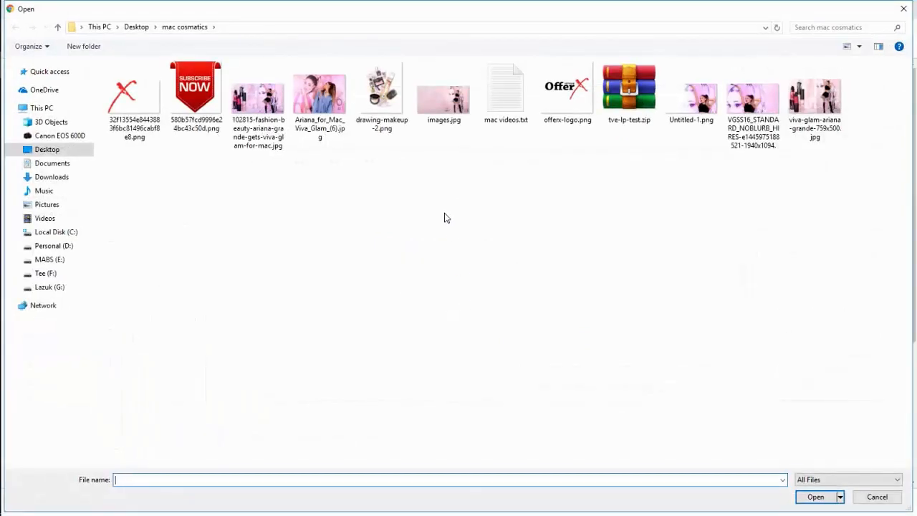
pyautogui.doubleClick(324, 144)
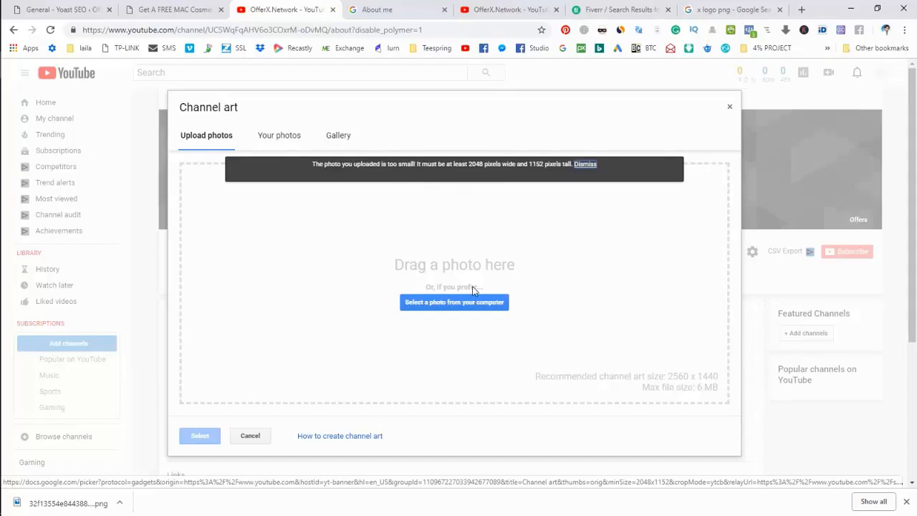
# - Choose Untitled-1.png instead and upload it as the channel art banner
pyautogui.click(460, 304)
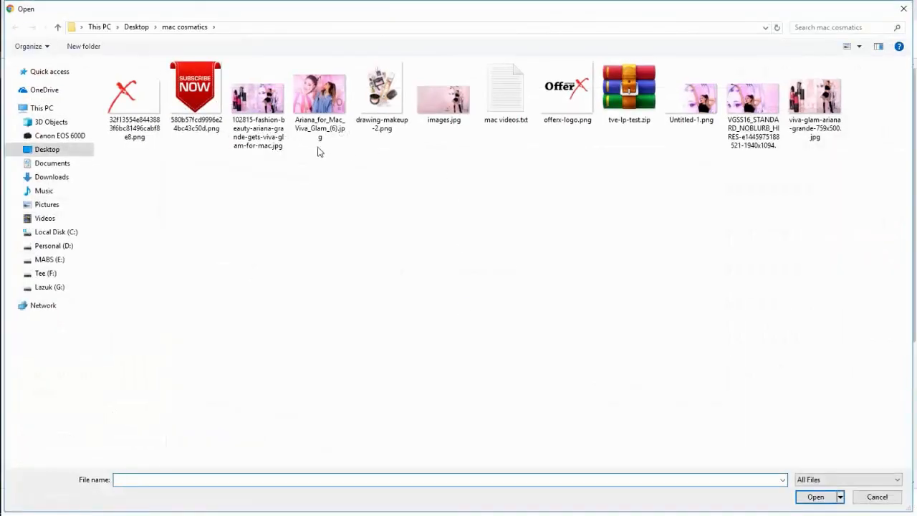
pyautogui.click(331, 111)
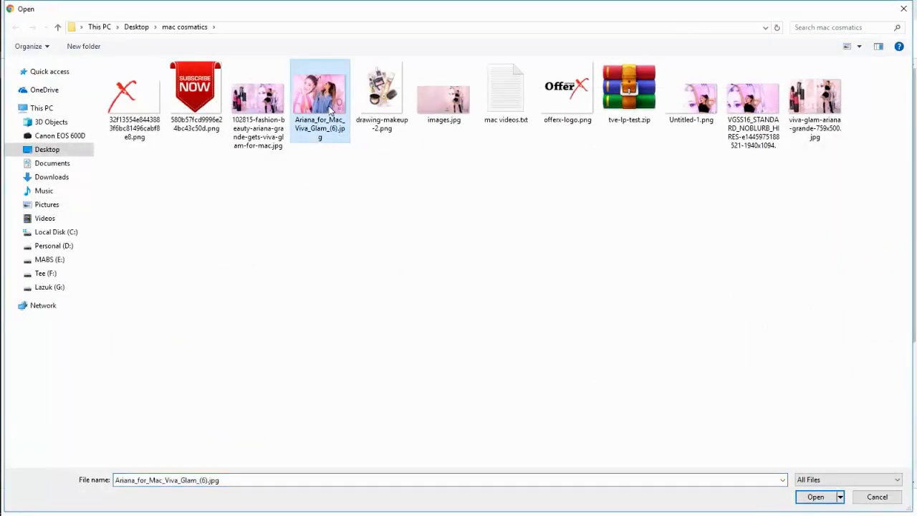
pyautogui.click(751, 106)
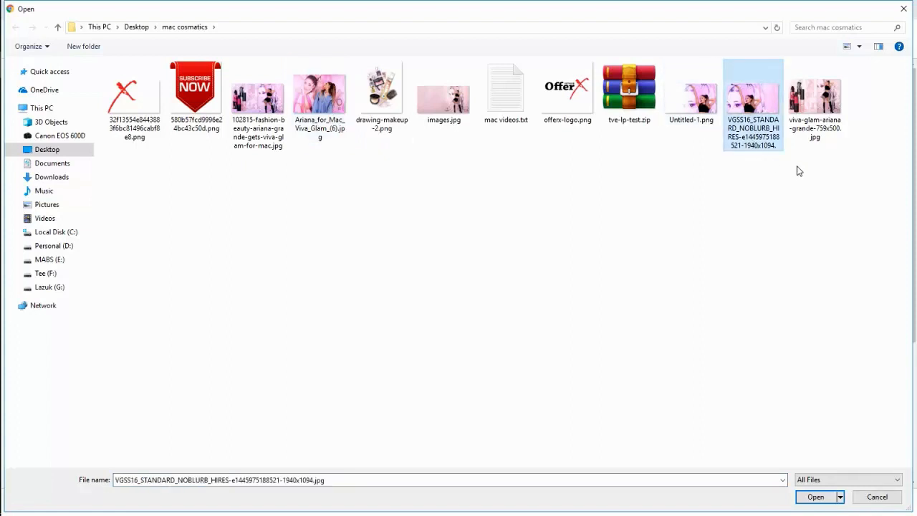
pyautogui.click(695, 113)
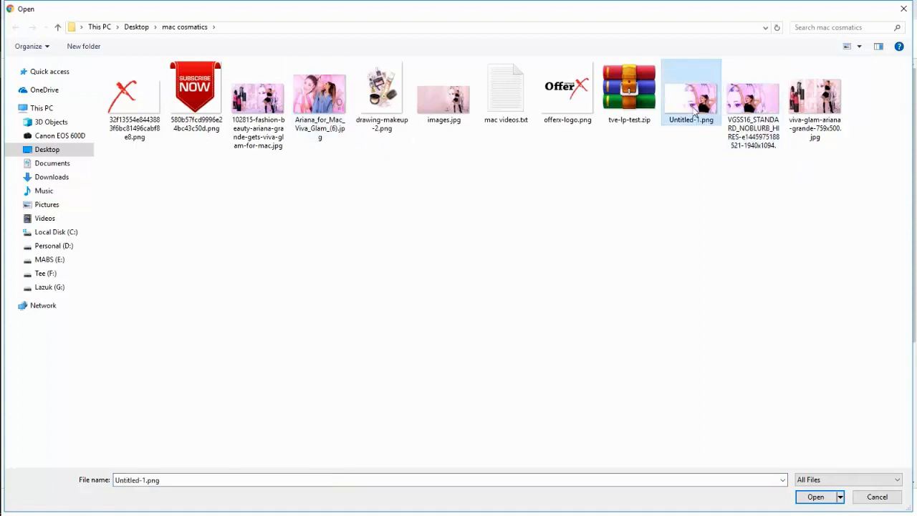
pyautogui.doubleClick(693, 106)
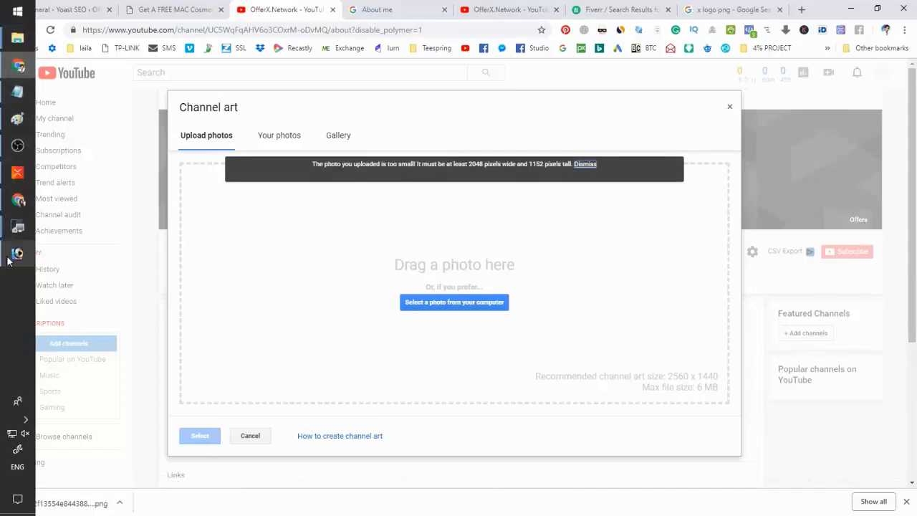
# - Create a new 2560 × 1440 pixel Photoshop document after rechecking YouTube's minimum size
pyautogui.click(15, 252)
pyautogui.hotkey('ctrl', 'n')
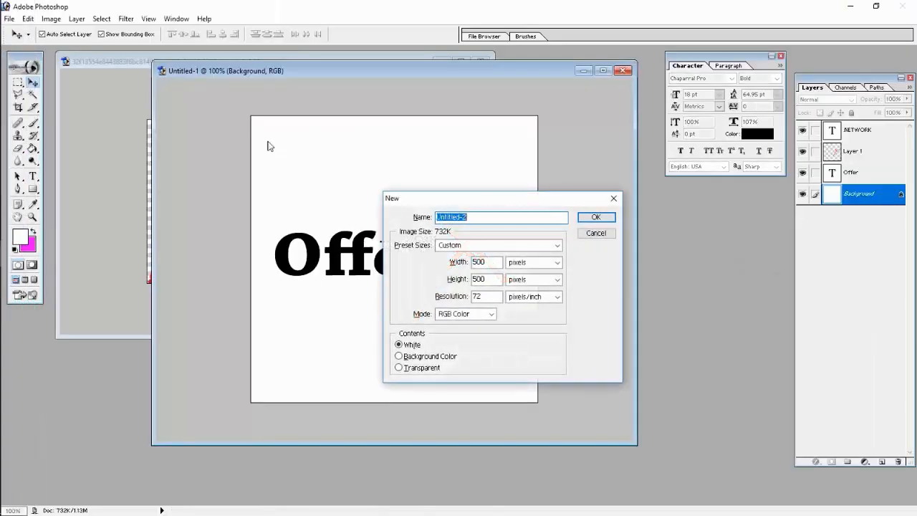
pyautogui.click(16, 66)
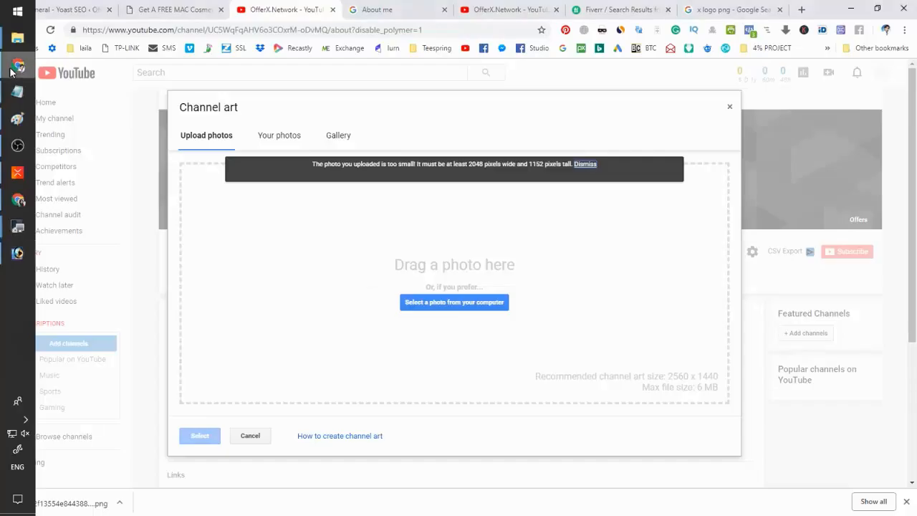
pyautogui.click(11, 71)
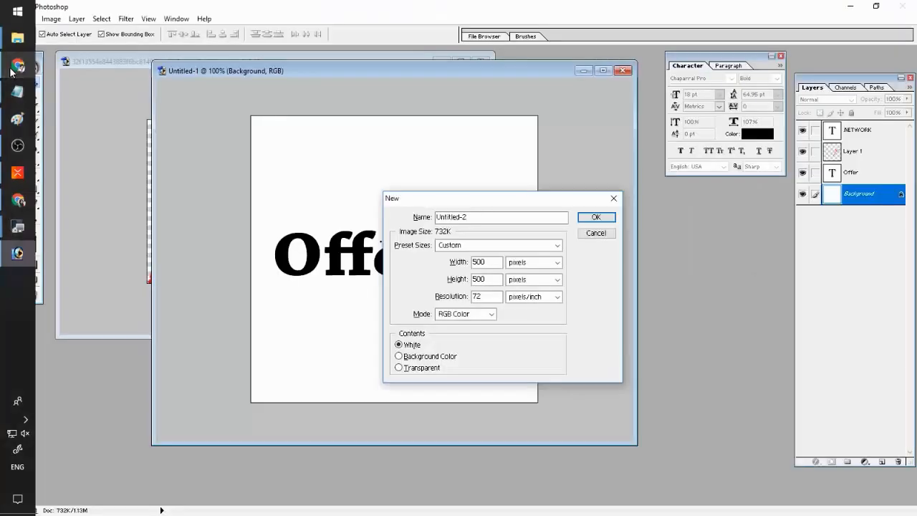
pyautogui.moveTo(499, 262); pyautogui.dragTo(442, 278)
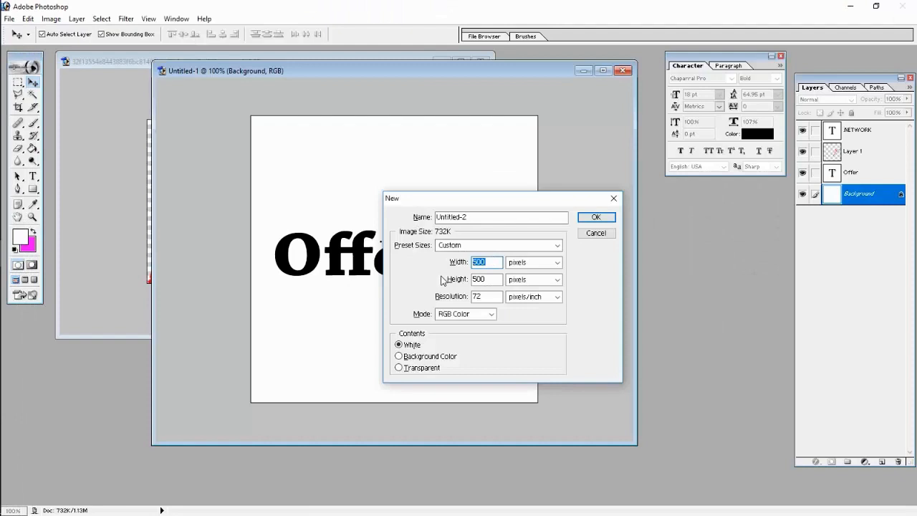
pyautogui.write('2560')
pyautogui.press('Tab')
pyautogui.press('Tab')
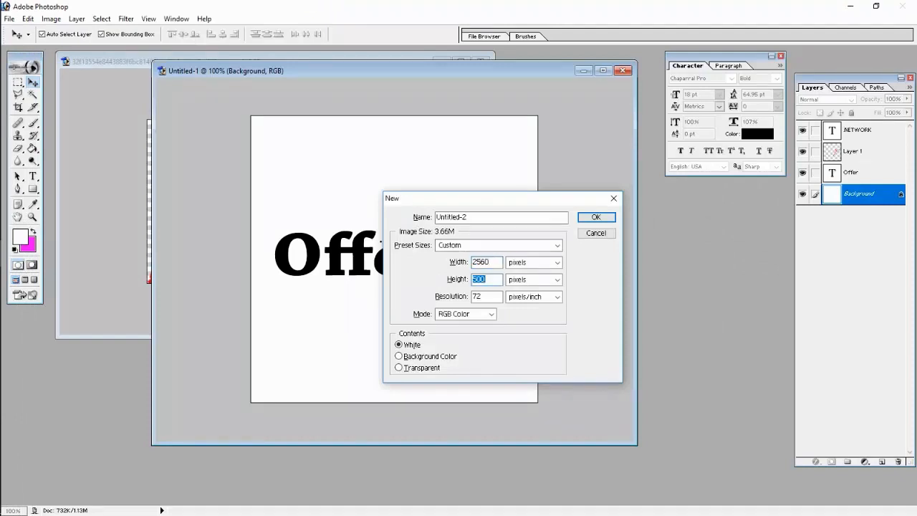
pyautogui.write('1440')
pyautogui.press('Return')
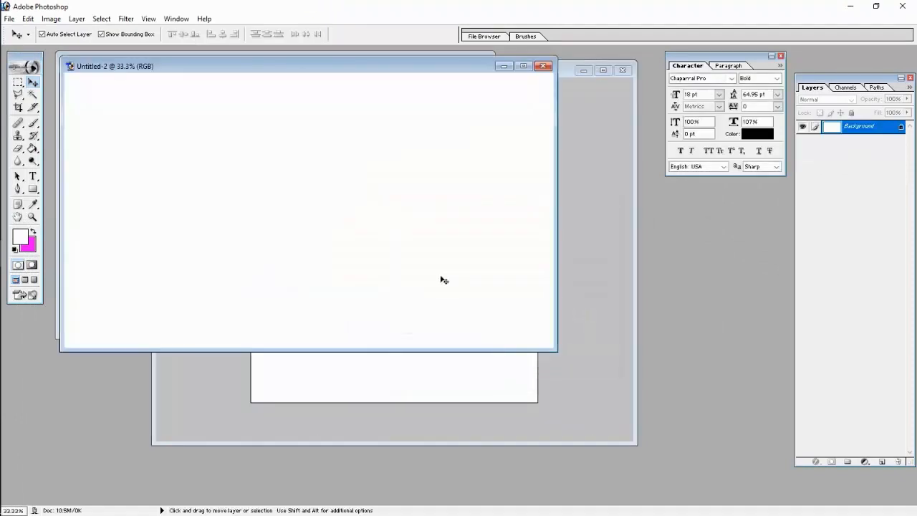
# - Open Untitled-1.png and paste the pink photo into the new banner document
pyautogui.click(9, 18)
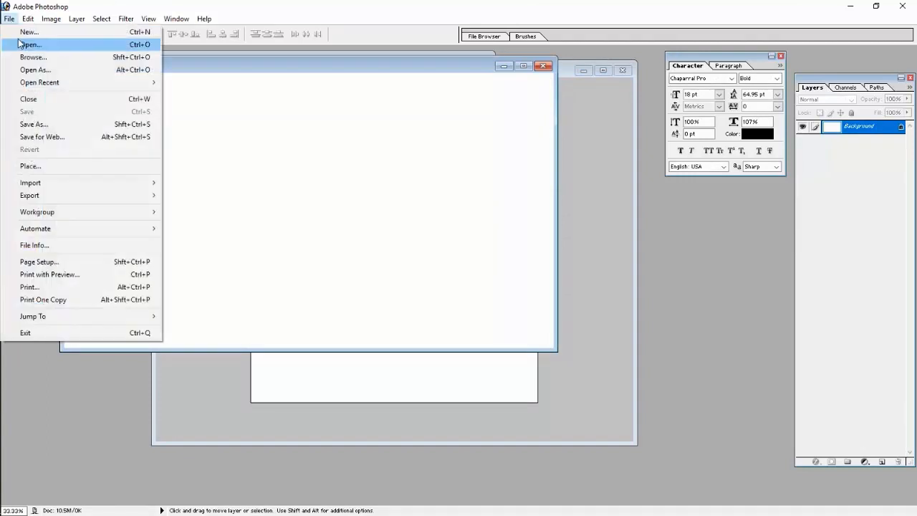
pyautogui.click(28, 58)
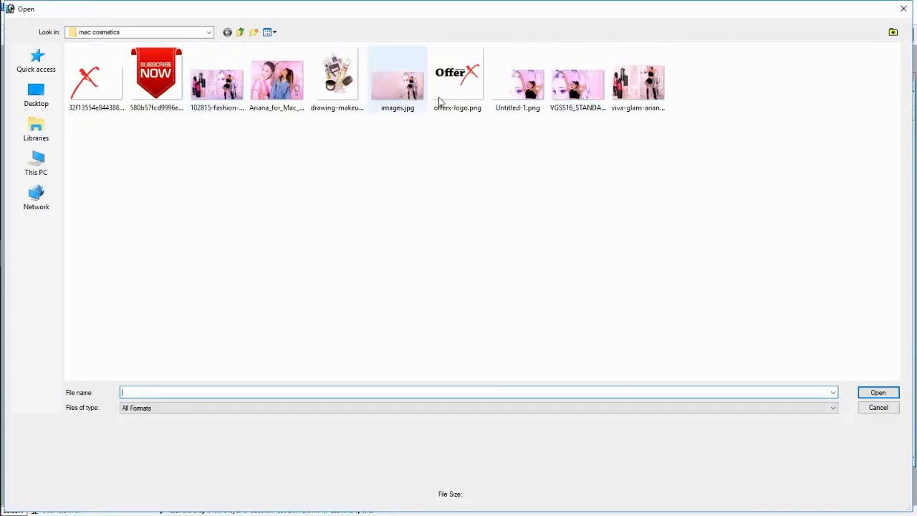
pyautogui.doubleClick(521, 84)
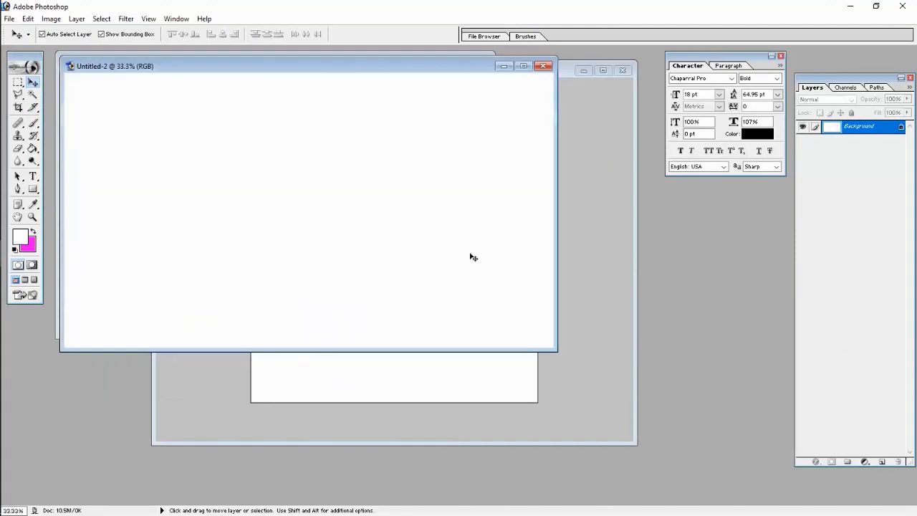
pyautogui.hotkey('ctrl', 'v')
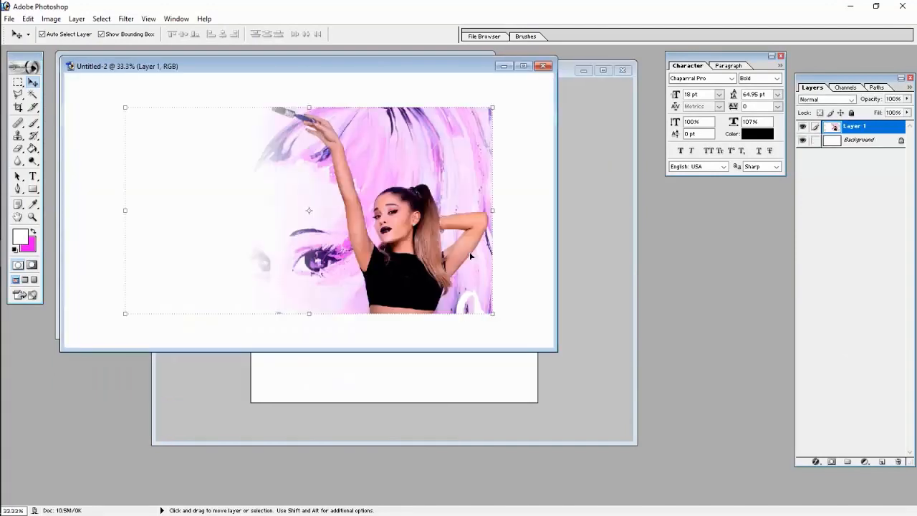
pyautogui.moveTo(469, 251); pyautogui.dragTo(518, 298)
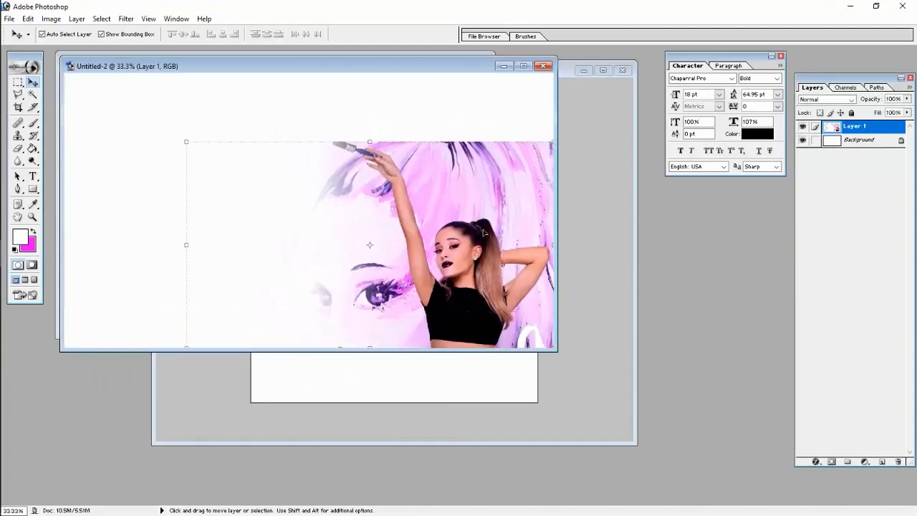
pyautogui.moveTo(500, 245); pyautogui.dragTo(393, 209)
# - Scale the photo to about 70% and centre it horizontally and vertically on the canvas
pyautogui.moveTo(446, 308); pyautogui.dragTo(342, 239)
pyautogui.moveTo(305, 215); pyautogui.dragTo(331, 226)
pyautogui.press('Return')
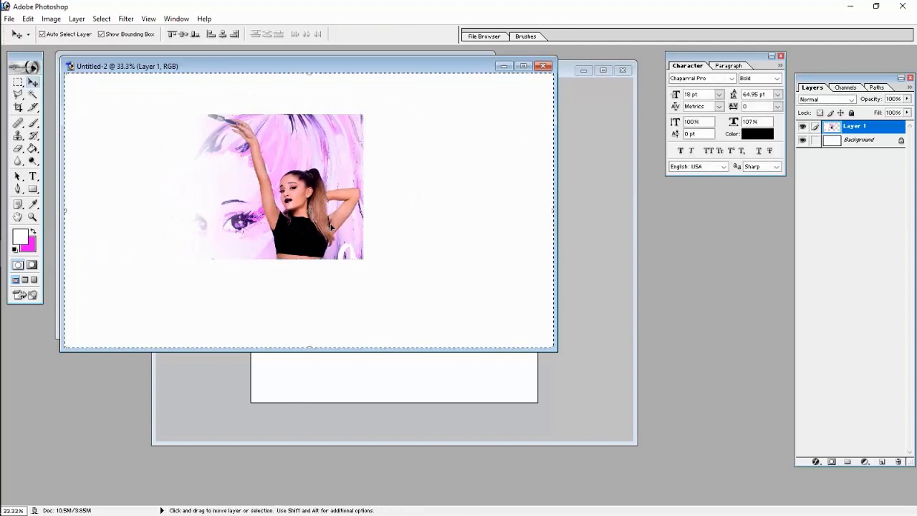
pyautogui.click(223, 33)
pyautogui.click(178, 36)
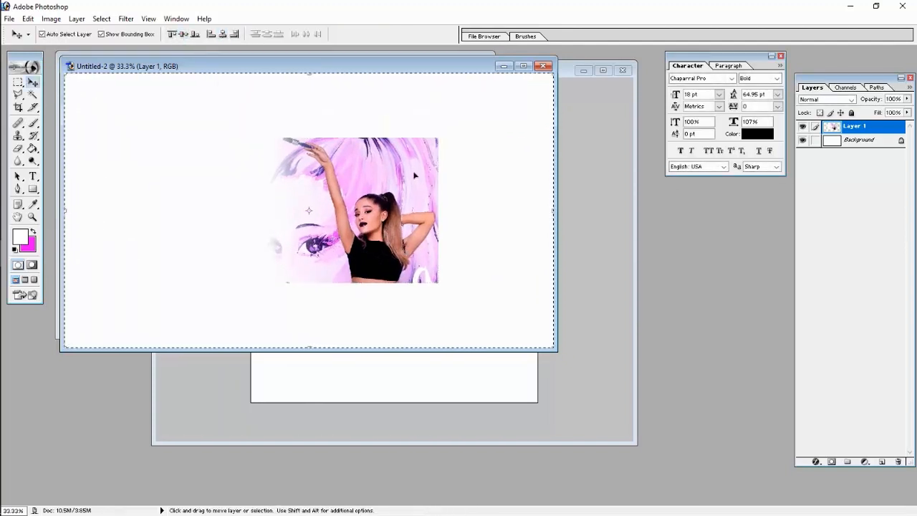
pyautogui.hotkey('ctrl', 'd')
# - Sample the pink from the photo and fill the white Background layer with it
pyautogui.press('i')
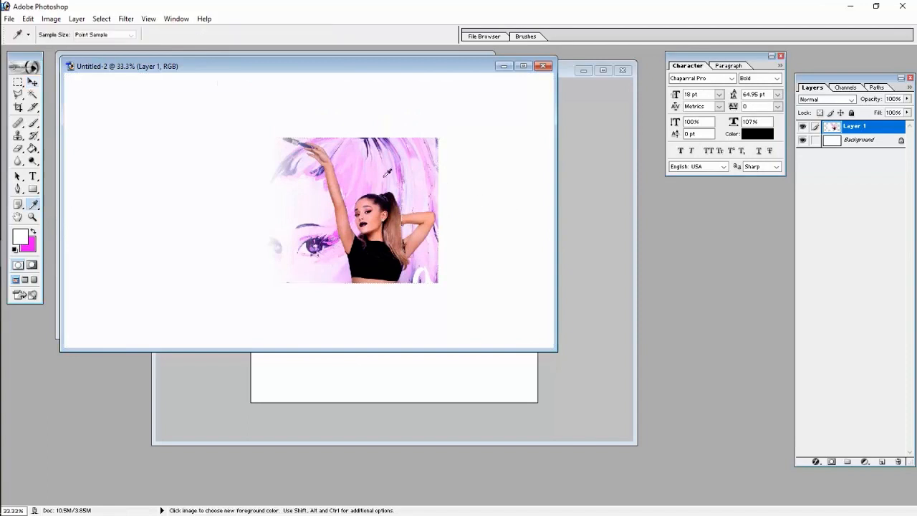
pyautogui.click(352, 202)
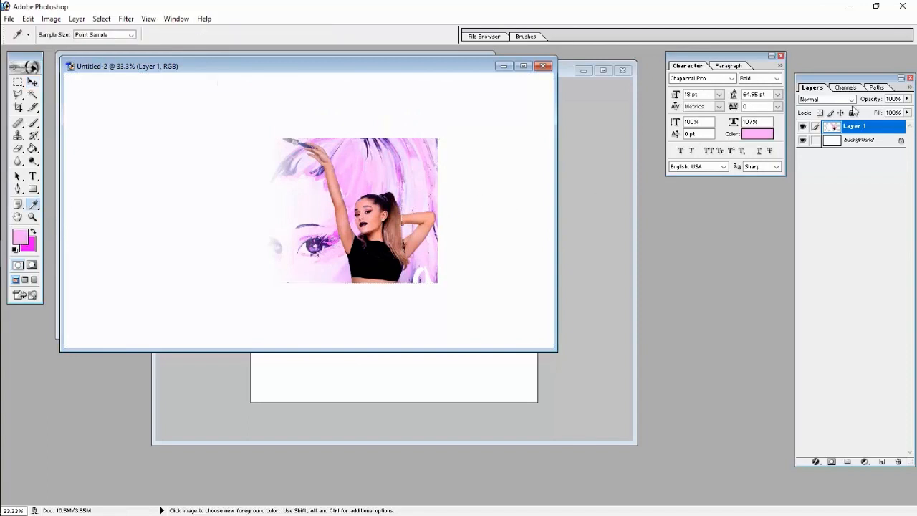
pyautogui.click(831, 141)
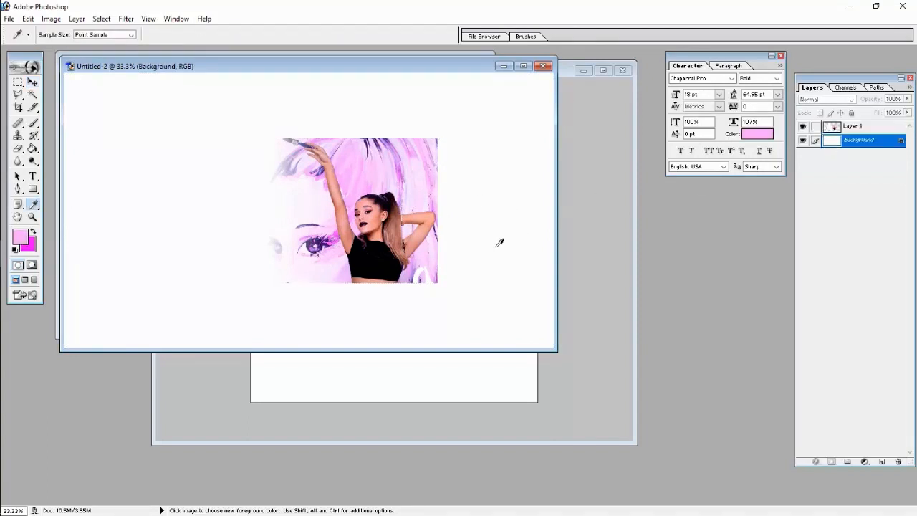
pyautogui.press('g')
pyautogui.click(493, 244)
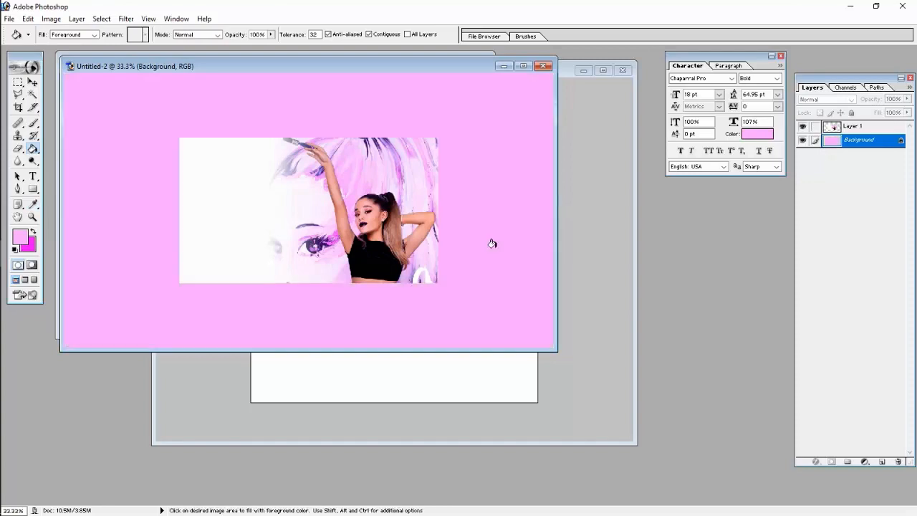
# - Export the banner via Save For Web as a PNG-24 named 'co…' in the mac cosmatics folder
pyautogui.hotkey('ctrl', 'alt', 'shift', 's')
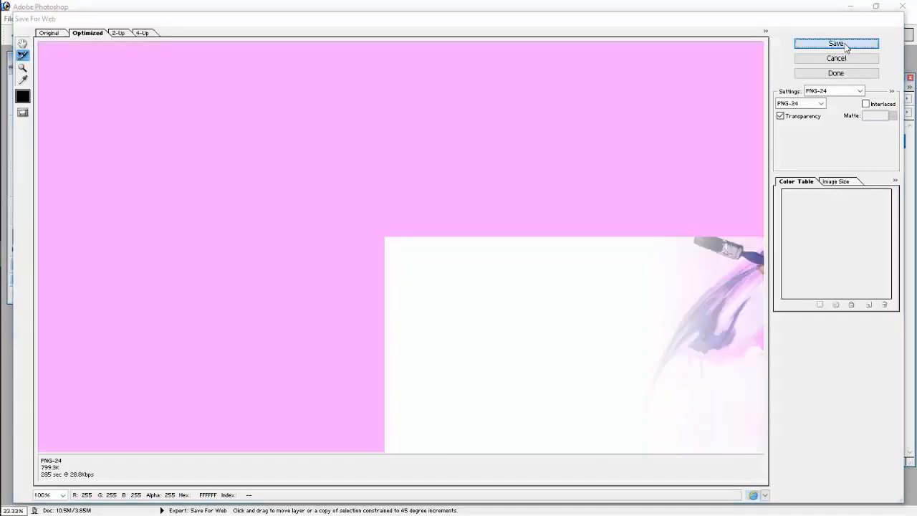
pyautogui.click(836, 44)
pyautogui.write('cover')
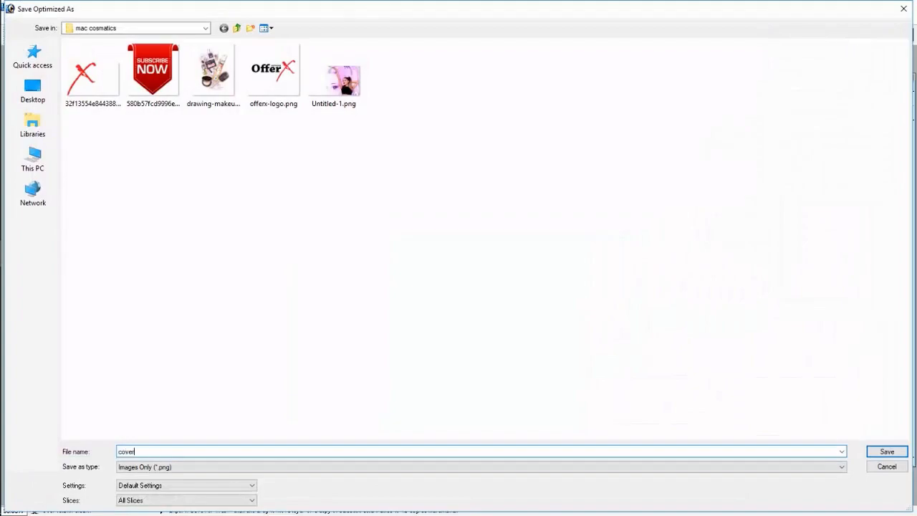
pyautogui.press('Return')
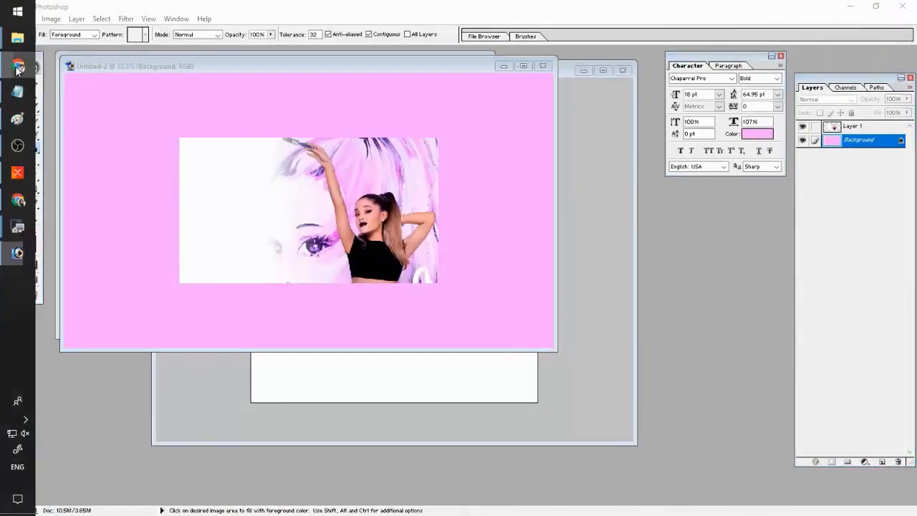
pyautogui.click(17, 65)
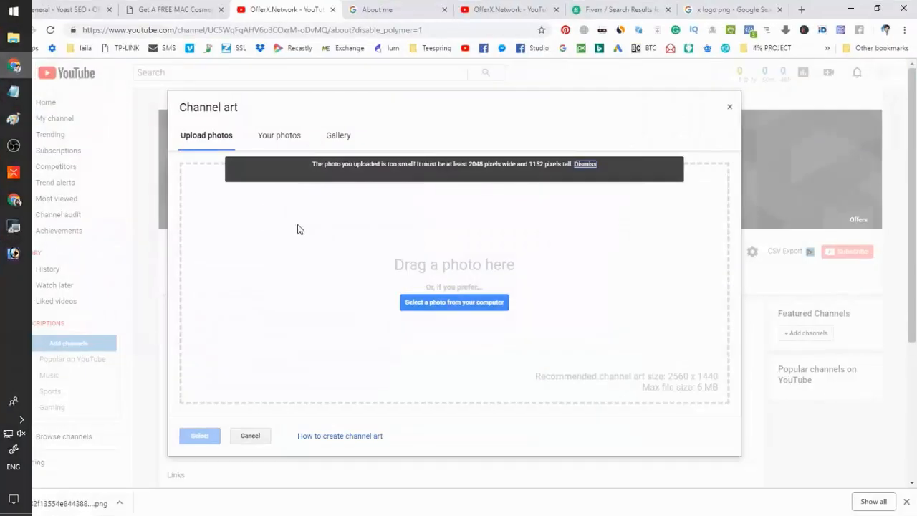
# - Upload cover.png as channel art, adjusting the crop corners before applying it
pyautogui.click(433, 301)
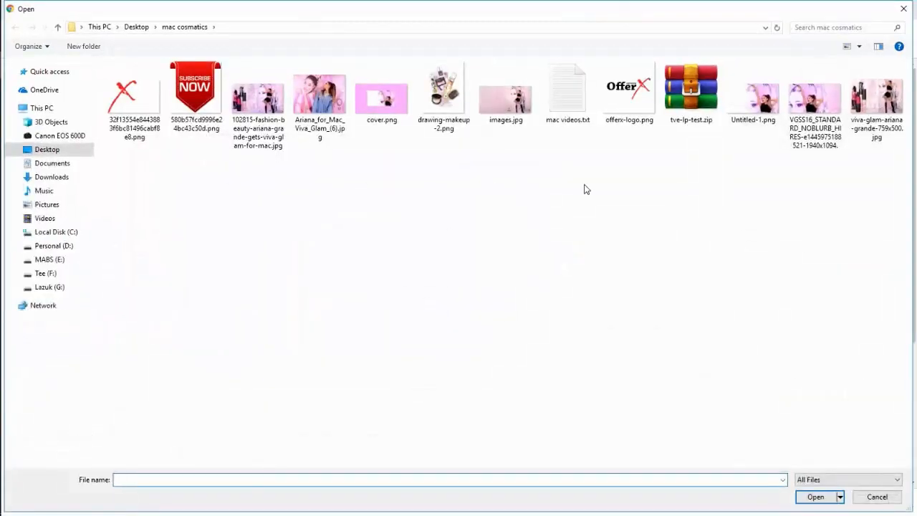
pyautogui.doubleClick(382, 101)
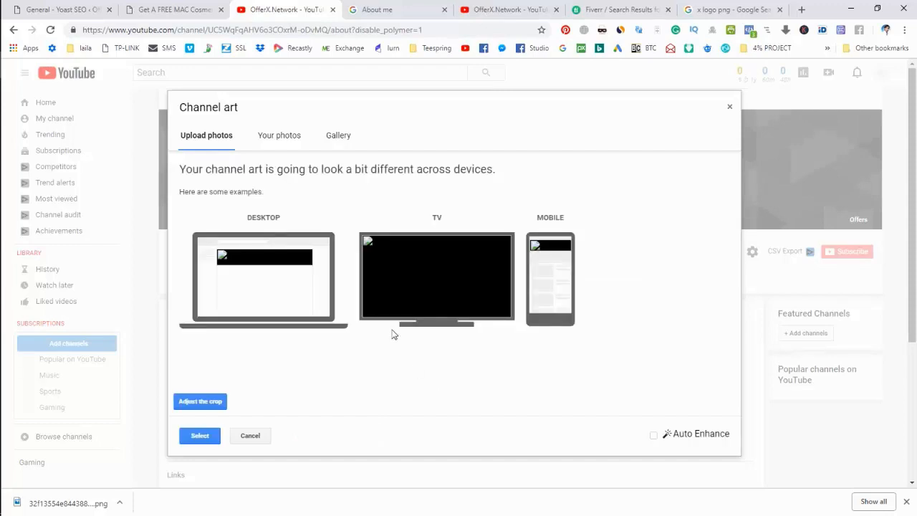
pyautogui.click(204, 402)
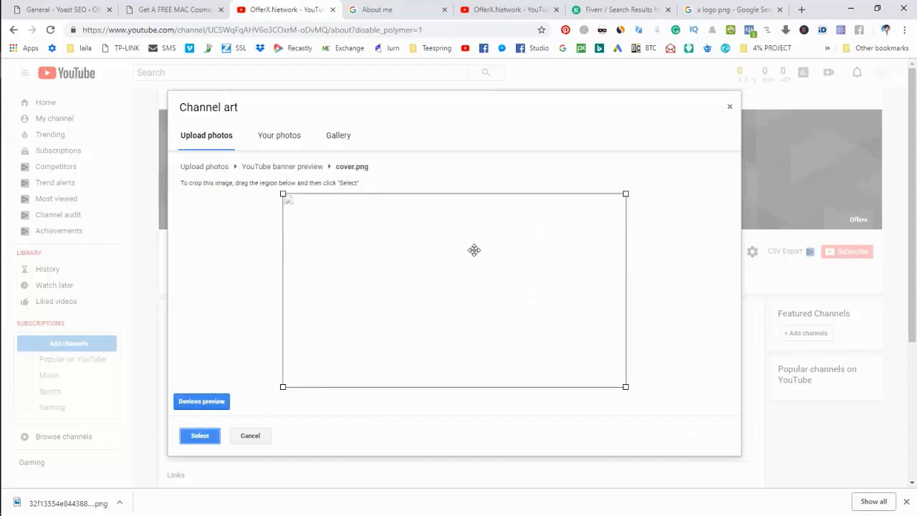
pyautogui.moveTo(283, 194); pyautogui.dragTo(262, 190)
pyautogui.moveTo(625, 387)
pyautogui.mouseDown()
pyautogui.moveTo(595, 356)
pyautogui.moveTo(640, 389)
pyautogui.mouseUp()
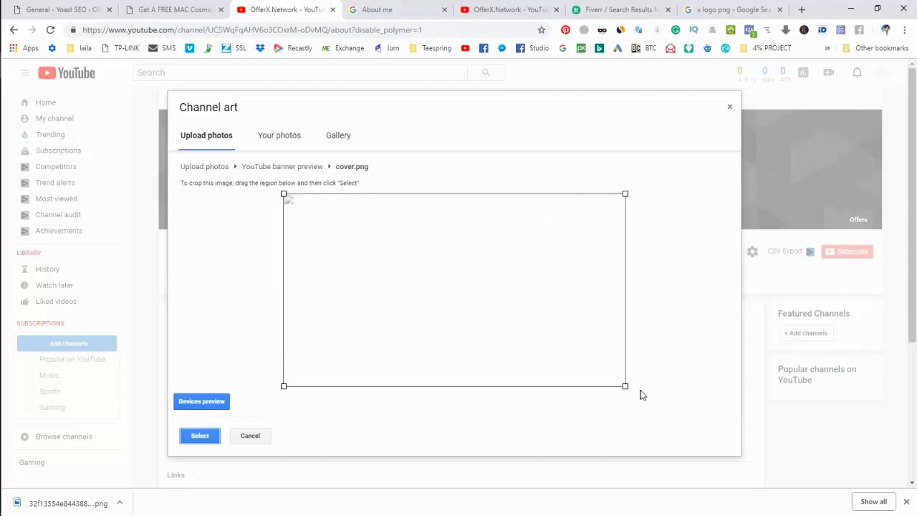
pyautogui.click(203, 441)
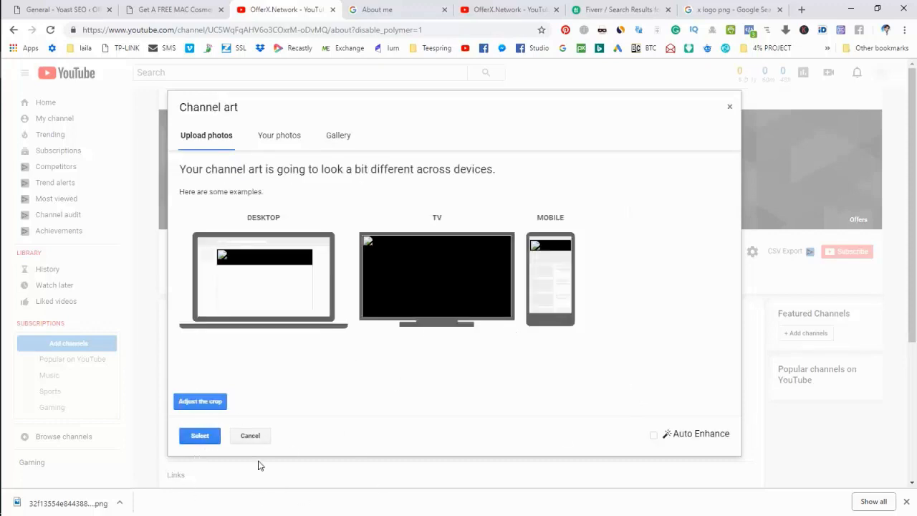
pyautogui.click(207, 439)
# - Expand the cover.png crop to full size, enable Auto Enhance, then reload the channel page
pyautogui.click(205, 403)
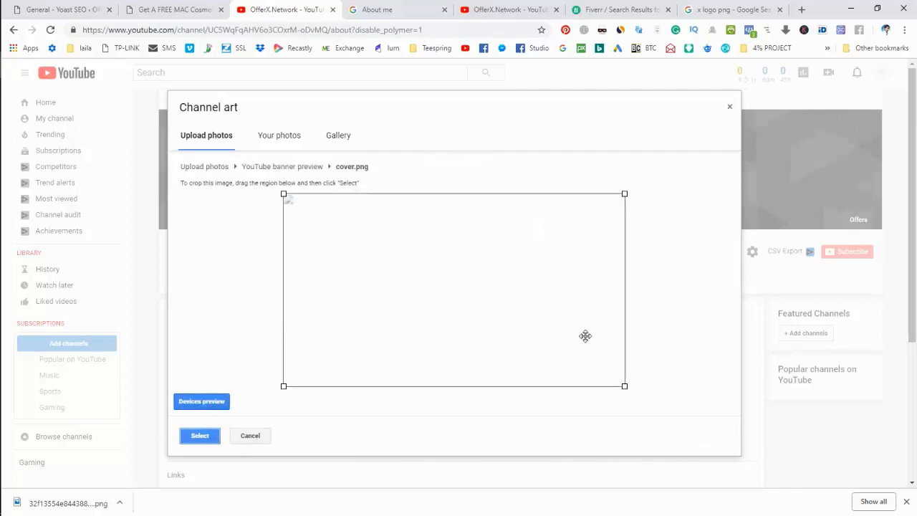
pyautogui.moveTo(625, 387); pyautogui.dragTo(651, 407)
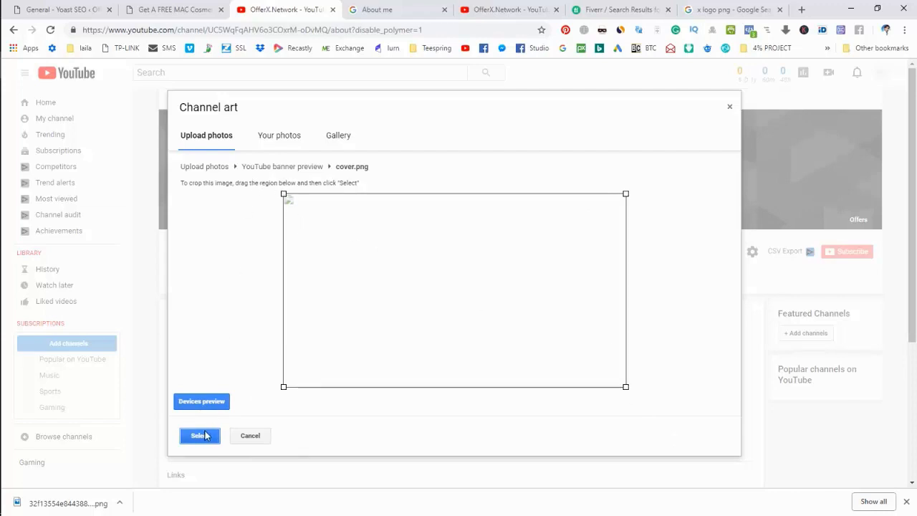
pyautogui.click(201, 437)
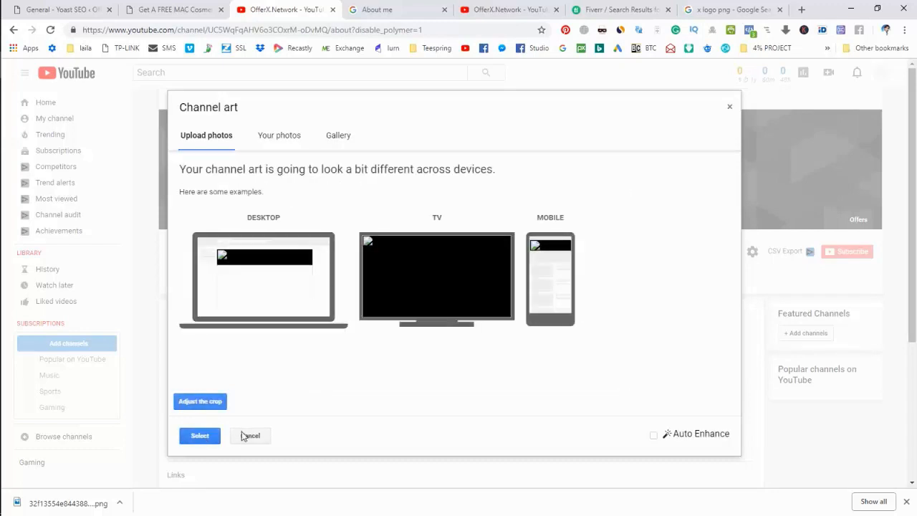
pyautogui.click(654, 435)
pyautogui.rightClick(265, 10)
pyautogui.click(283, 38)
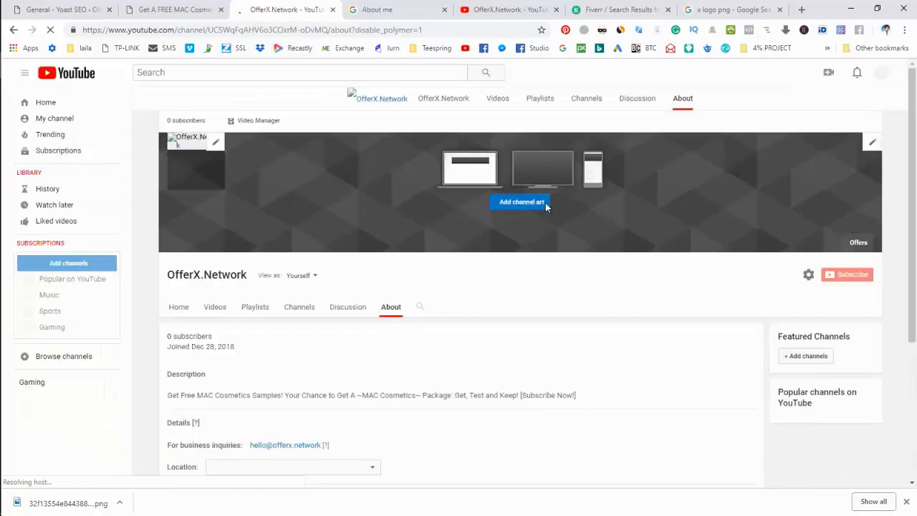
# - Add channel art again by uploading cover.png from the computer and applying it
pyautogui.click(533, 204)
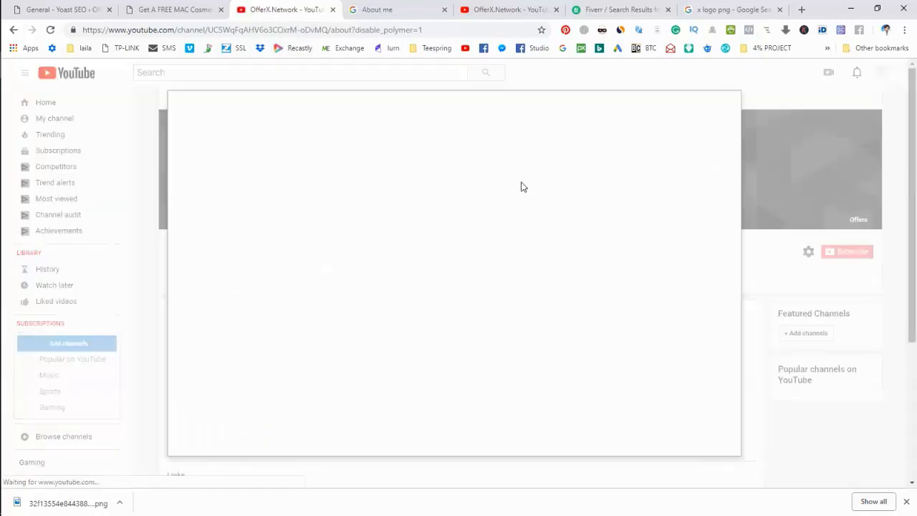
pyautogui.click(440, 308)
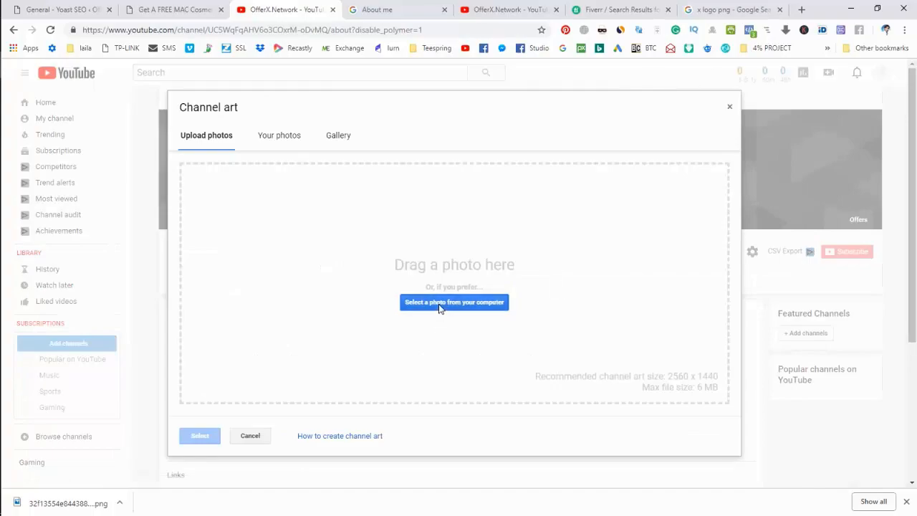
pyautogui.doubleClick(380, 114)
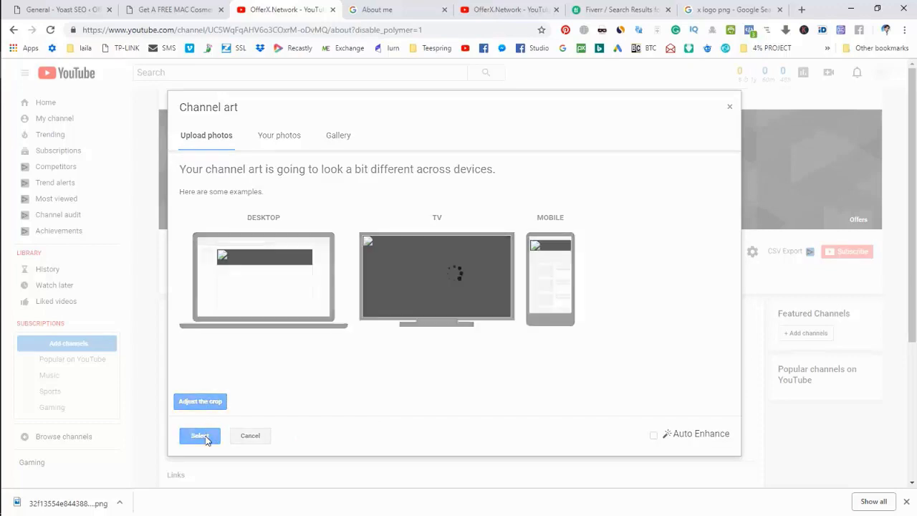
pyautogui.click(202, 436)
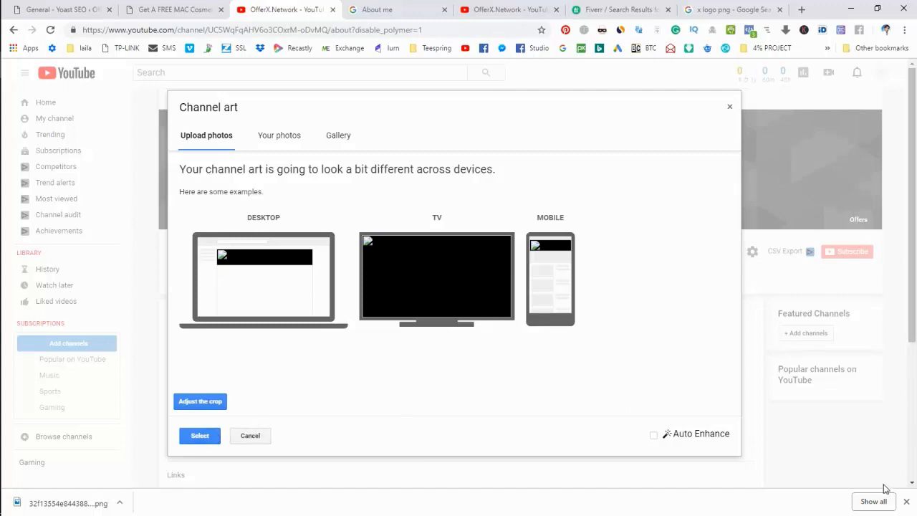
# - Close the downloads bar and bring the Google About me page to the front
pyautogui.click(908, 503)
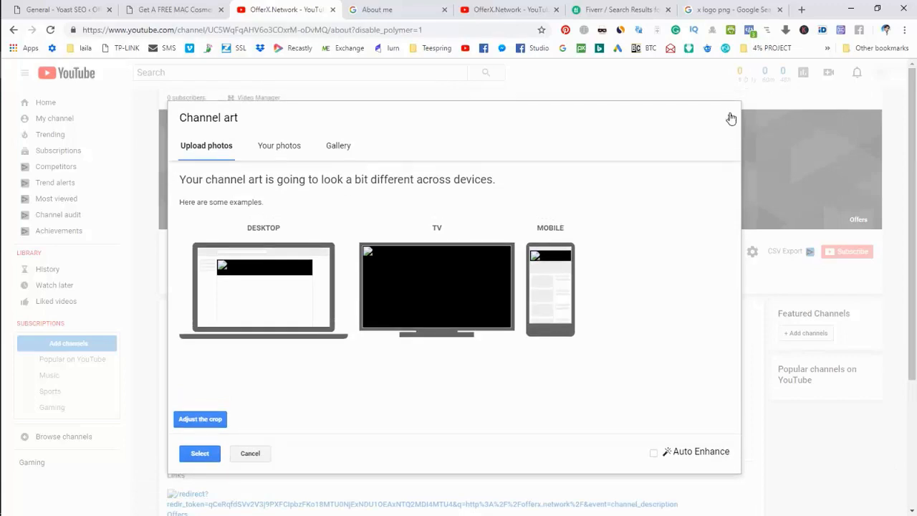
pyautogui.click(364, 6)
pyautogui.click(293, 6)
pyautogui.click(380, 6)
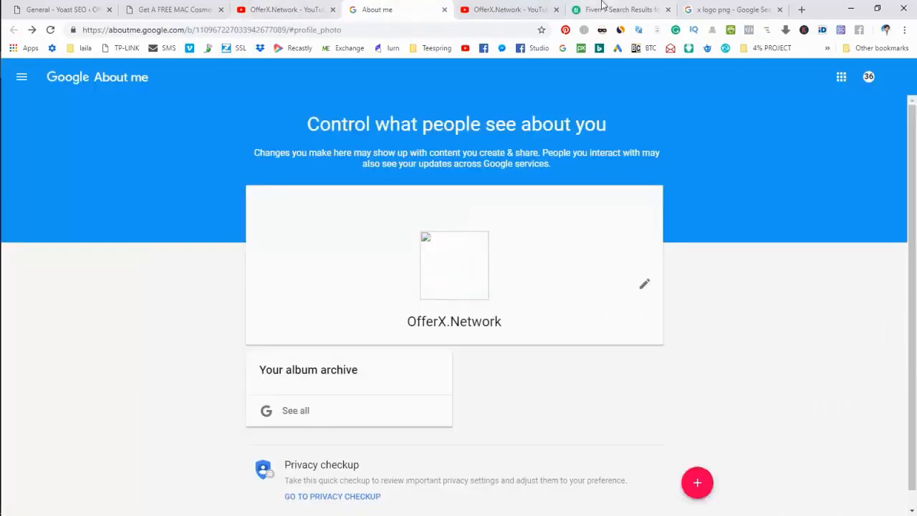
# - Return to the OfferX.Network YouTube tab, switch OBS to the Camera scene, then open XMind
pyautogui.click(603, 8)
pyautogui.click(537, 7)
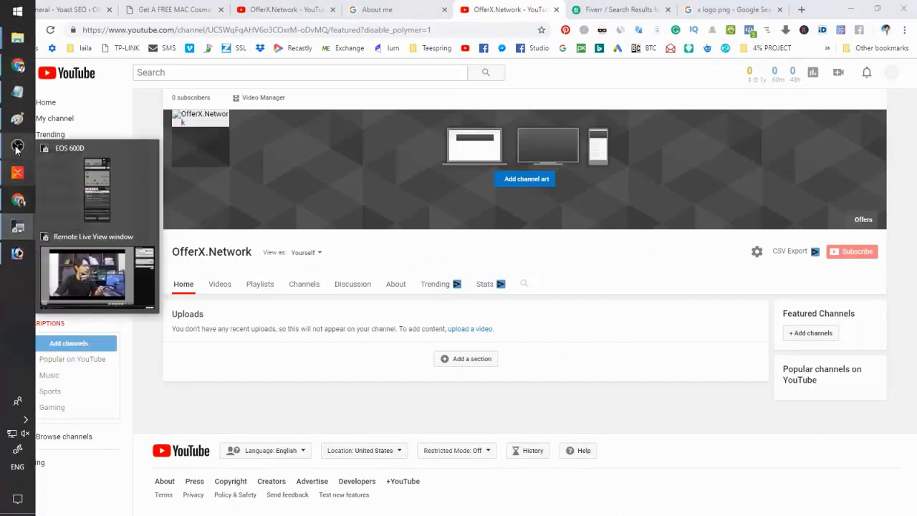
pyautogui.click(17, 147)
pyautogui.doubleClick(229, 345)
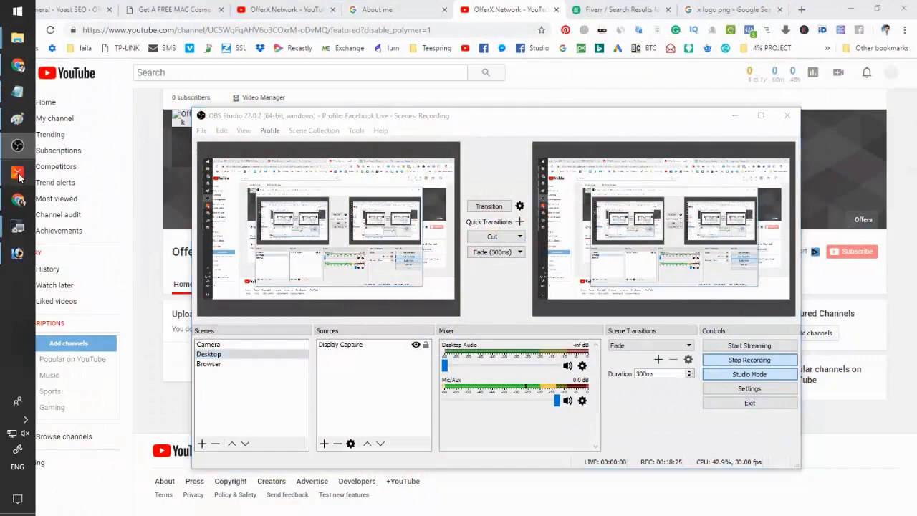
pyautogui.click(18, 174)
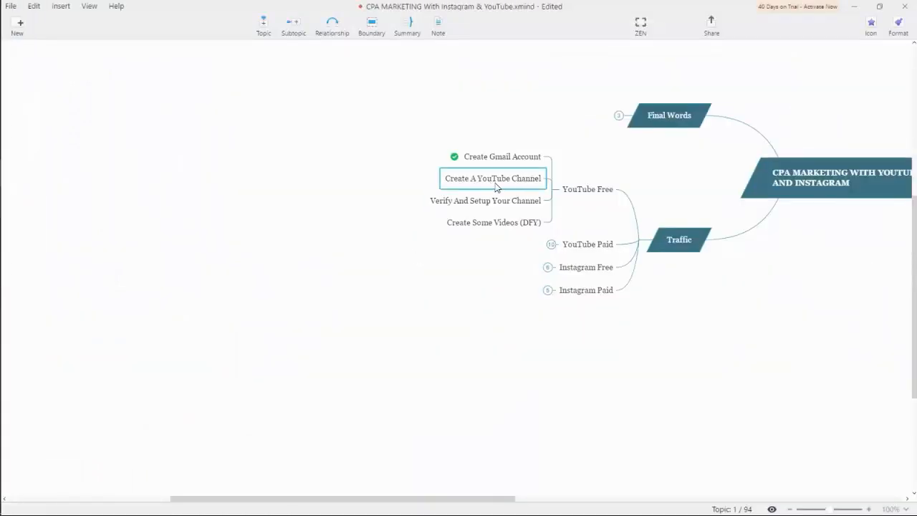
# - Add green check markers to Create A YouTube Channel and Verify And Setup Your Channel
pyautogui.click(872, 25)
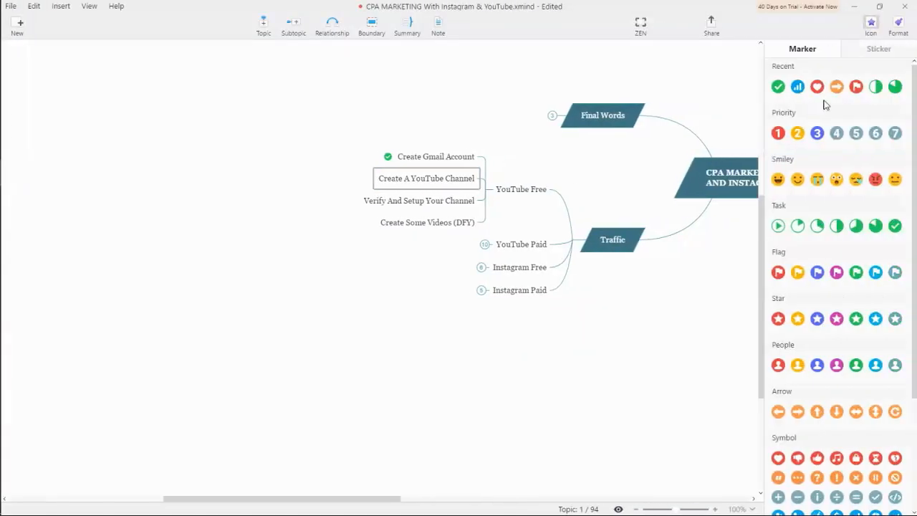
pyautogui.click(778, 87)
pyautogui.click(391, 207)
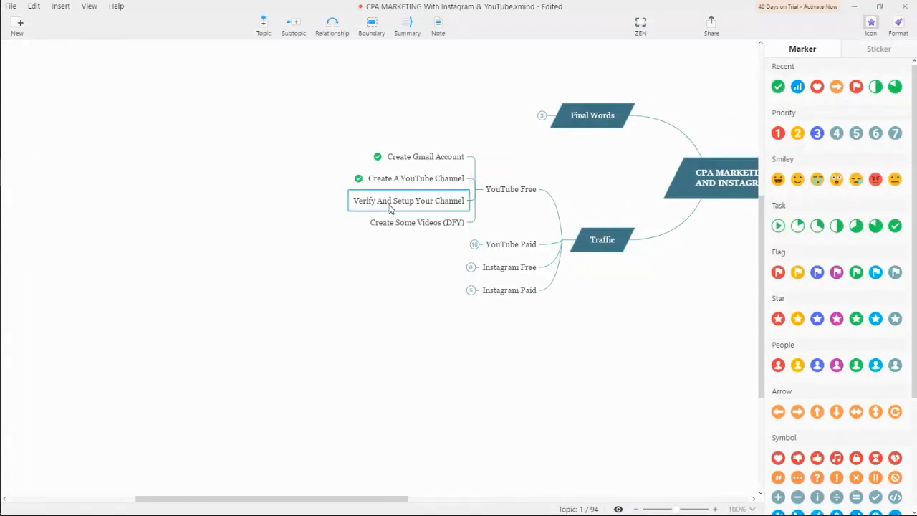
pyautogui.click(781, 86)
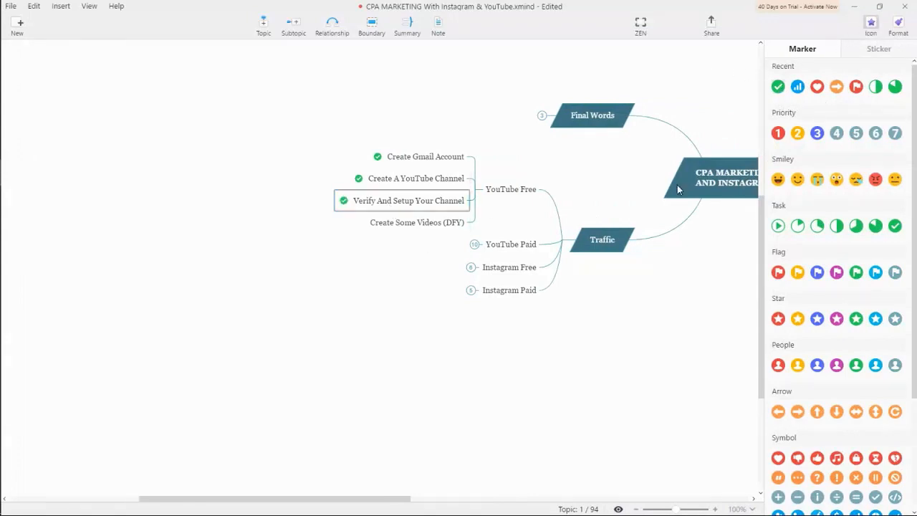
pyautogui.click(385, 245)
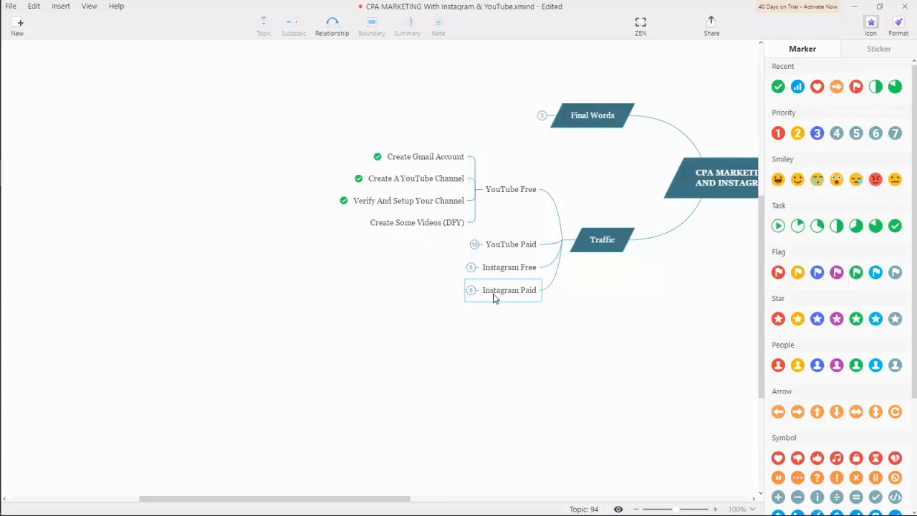
pyautogui.click(871, 25)
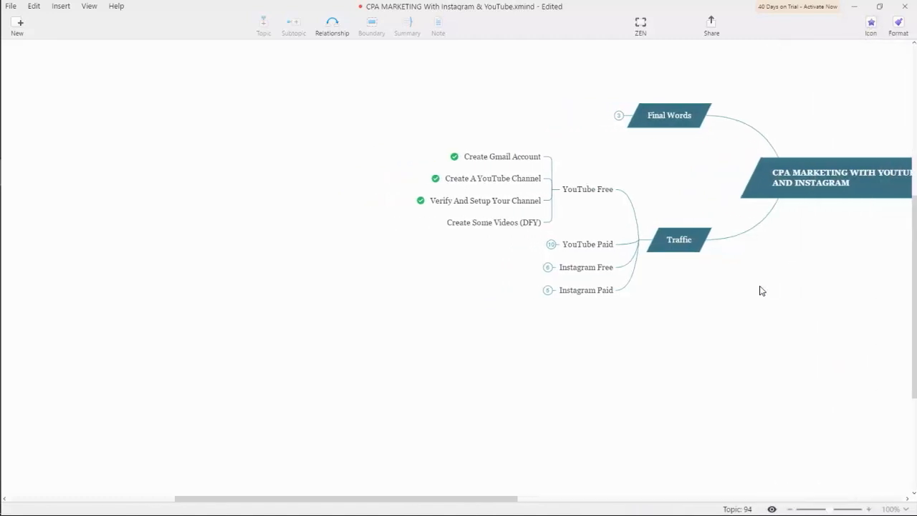
# - Save the mind map, dismiss the subscribe prompt, and bring OBS Studio forward
pyautogui.hotkey('ctrl', 's')
pyautogui.click(548, 354)
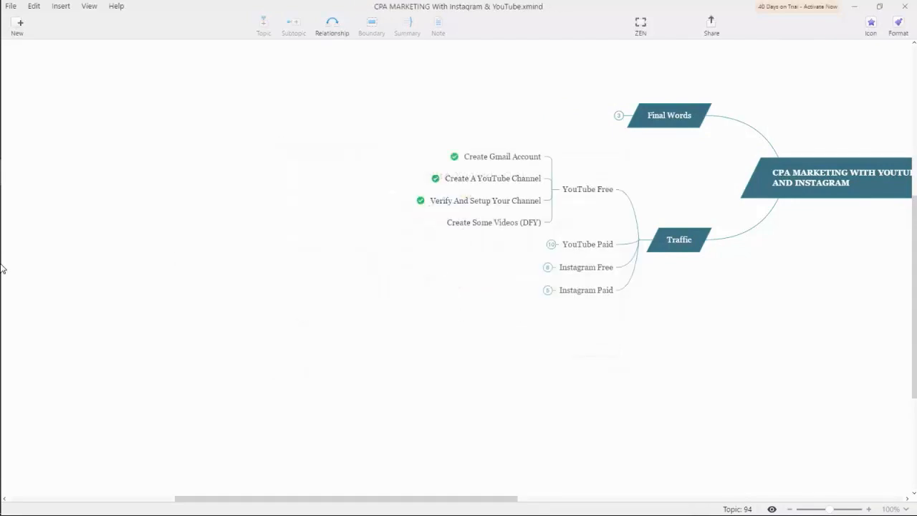
pyautogui.moveTo(18, 201)
pyautogui.click(18, 146)
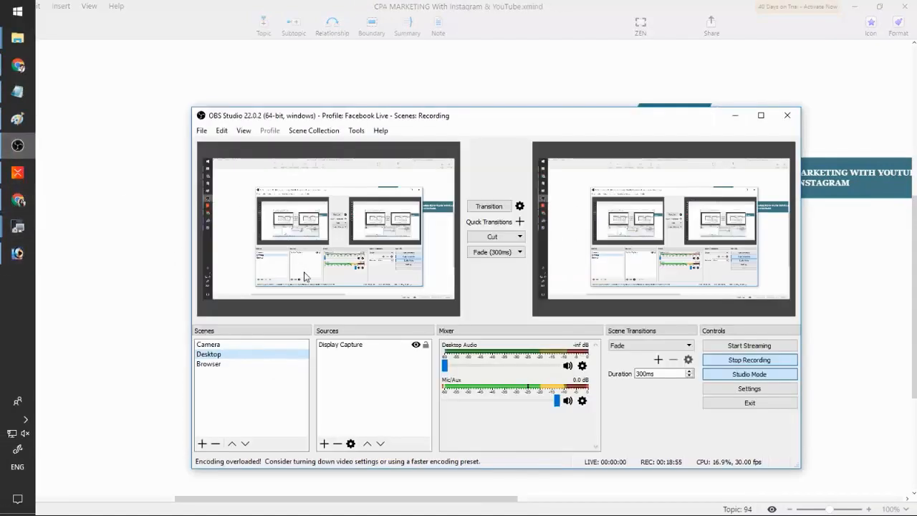